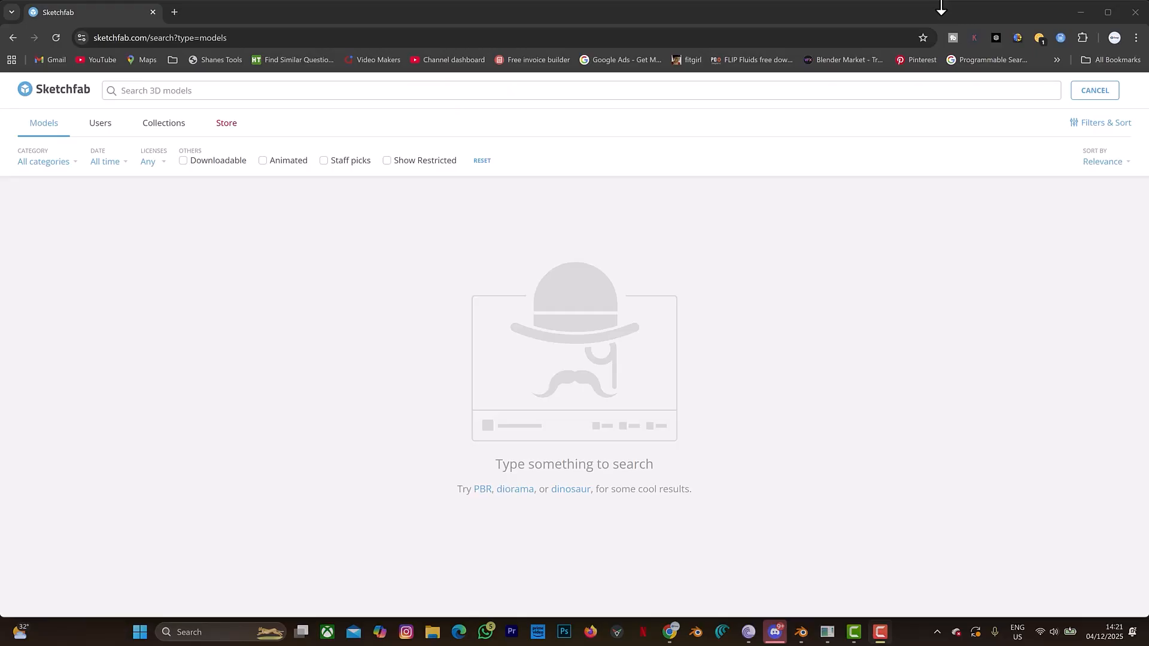
- Switch to Sketchfab in the browser, search the models for "cowrie" and open the download options of the first Cowrie Shell
click(946, 7)
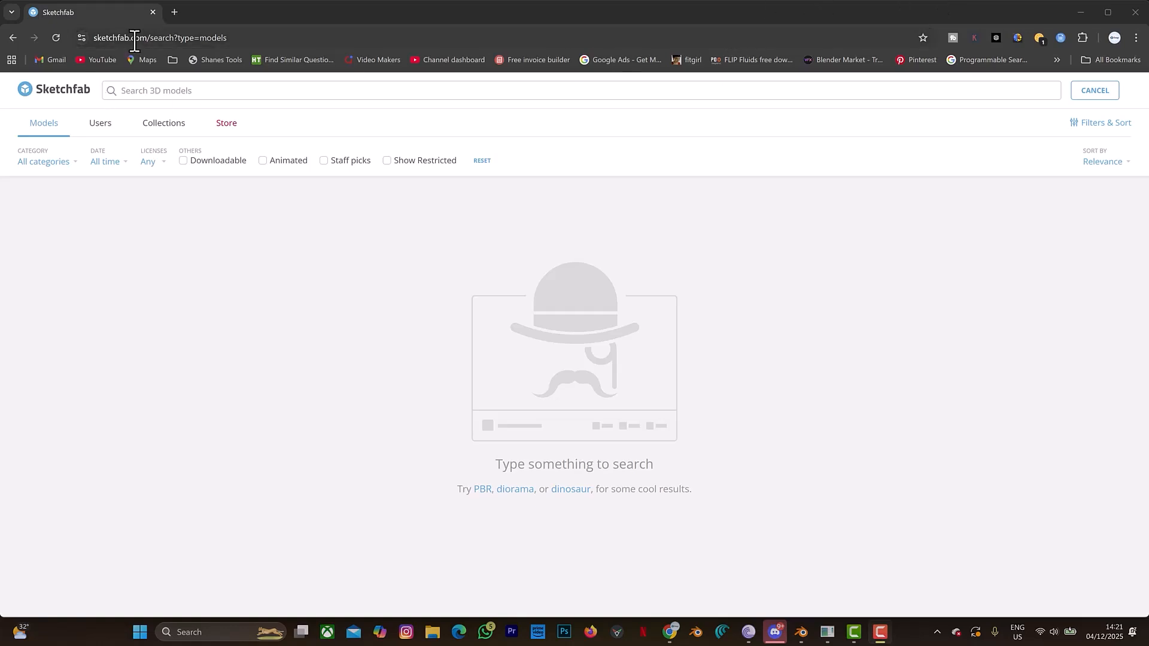
click(139, 92)
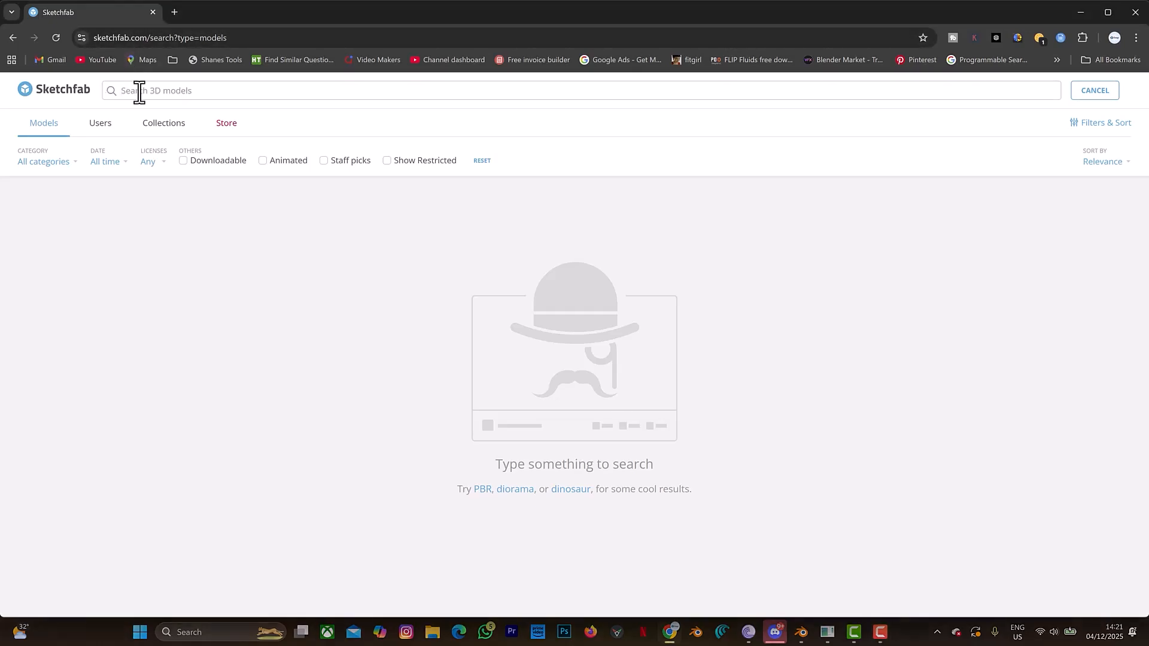
text(cow)
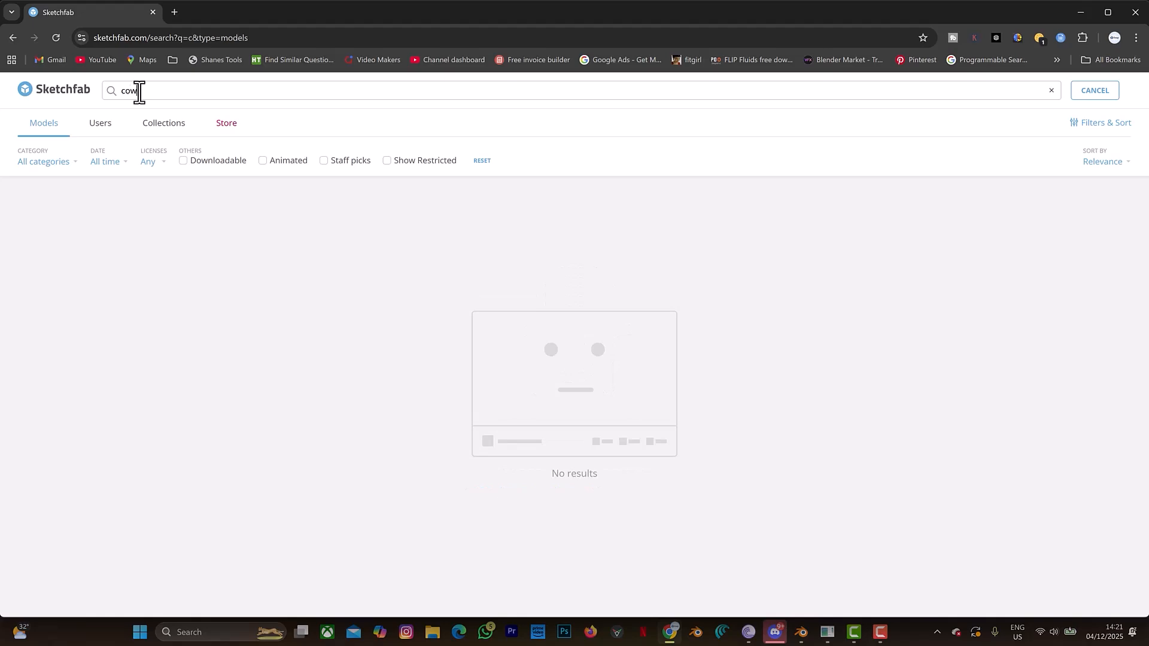
text(rie)
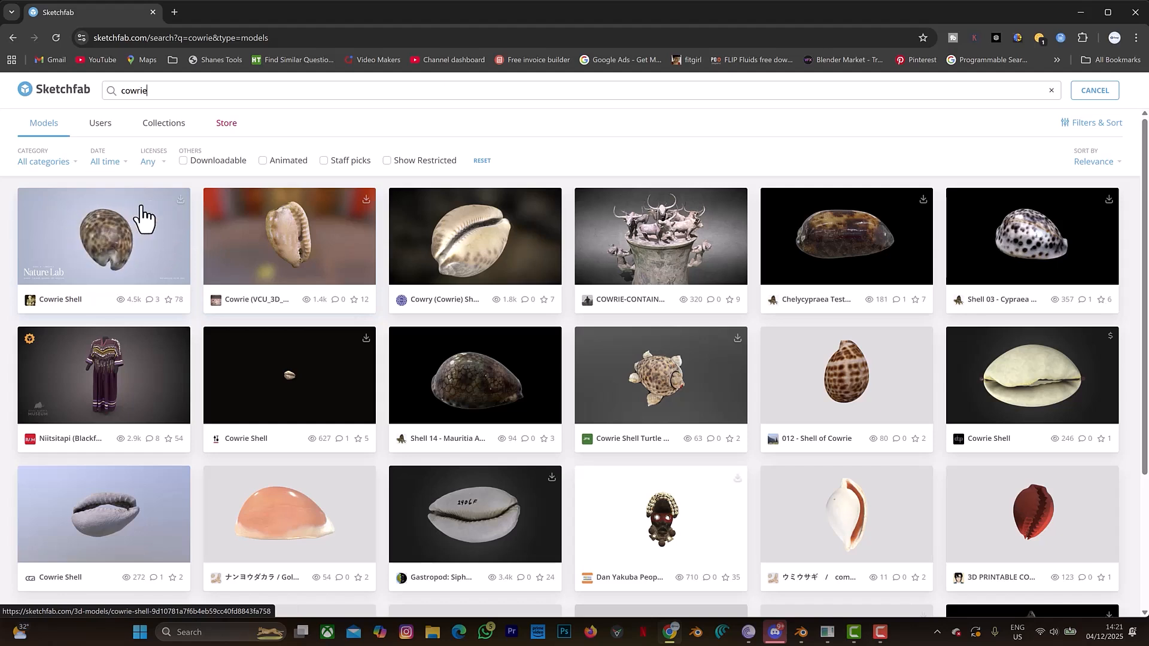
click(179, 200)
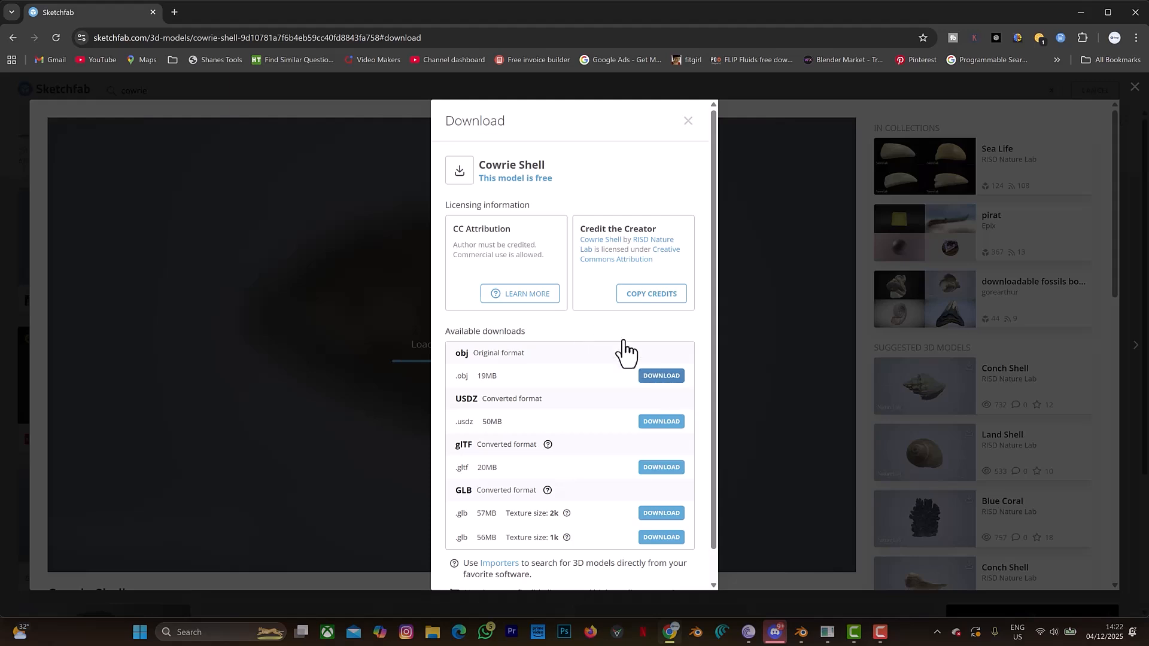
- Switch to Blender and import the cowrie model 571.13.obj from the COWRIES folder as a Wavefront OBJ
click(803, 634)
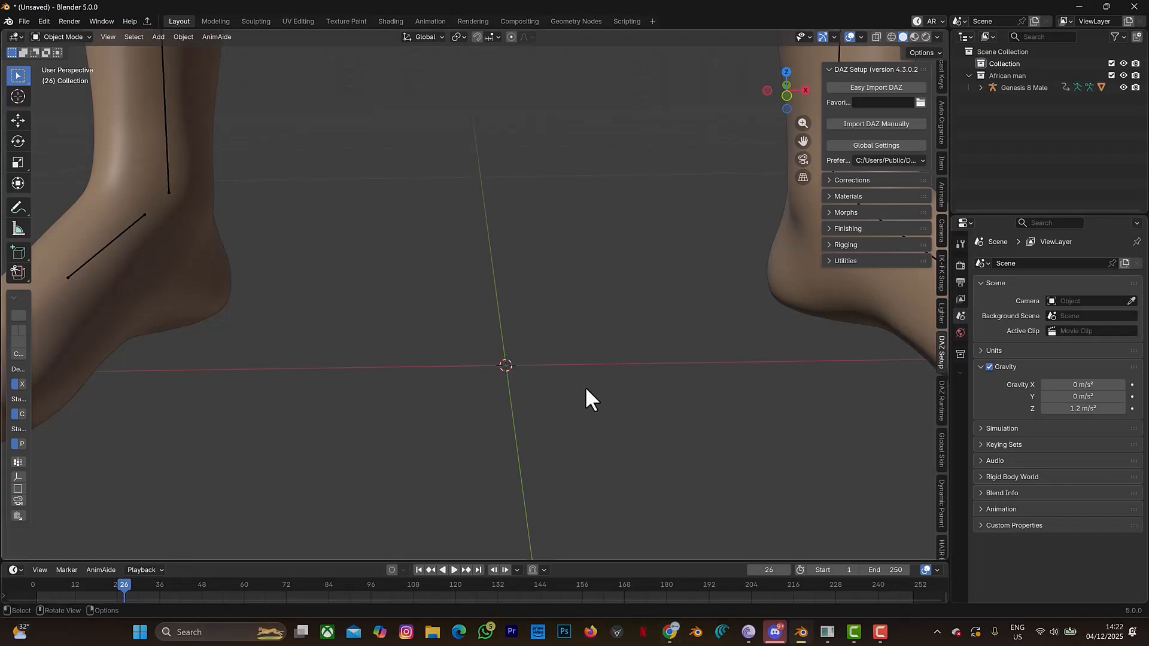
scroll(584, 386, down, 6)
drag(808, 145, 810, 313)
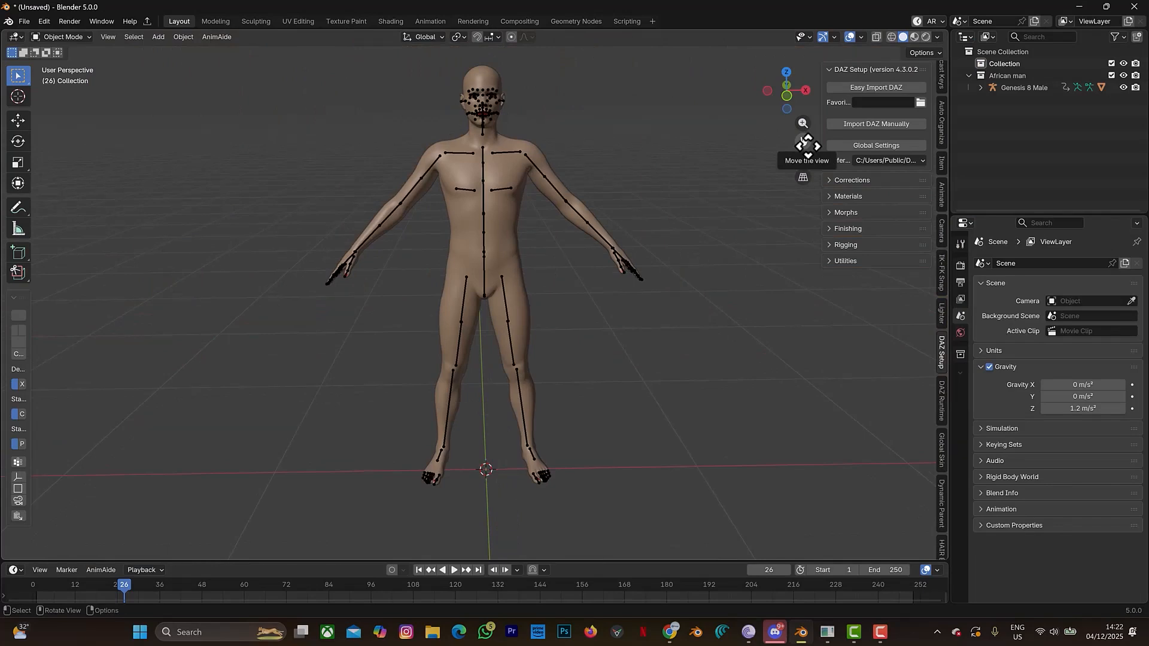
click(22, 21)
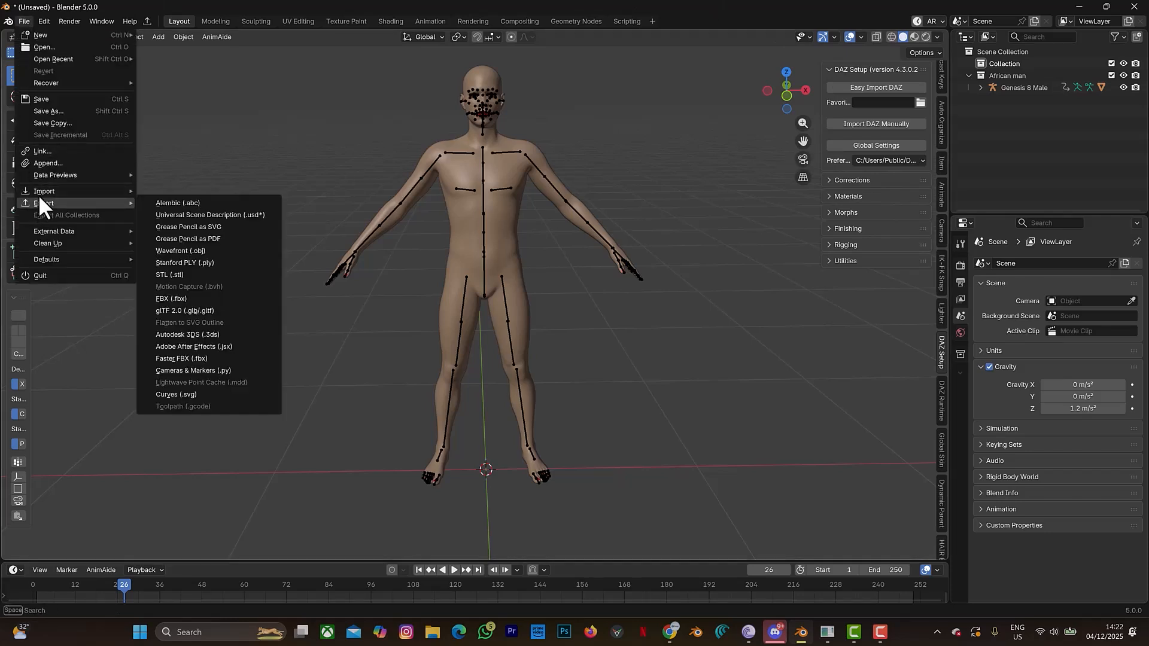
mouse_move(38, 189)
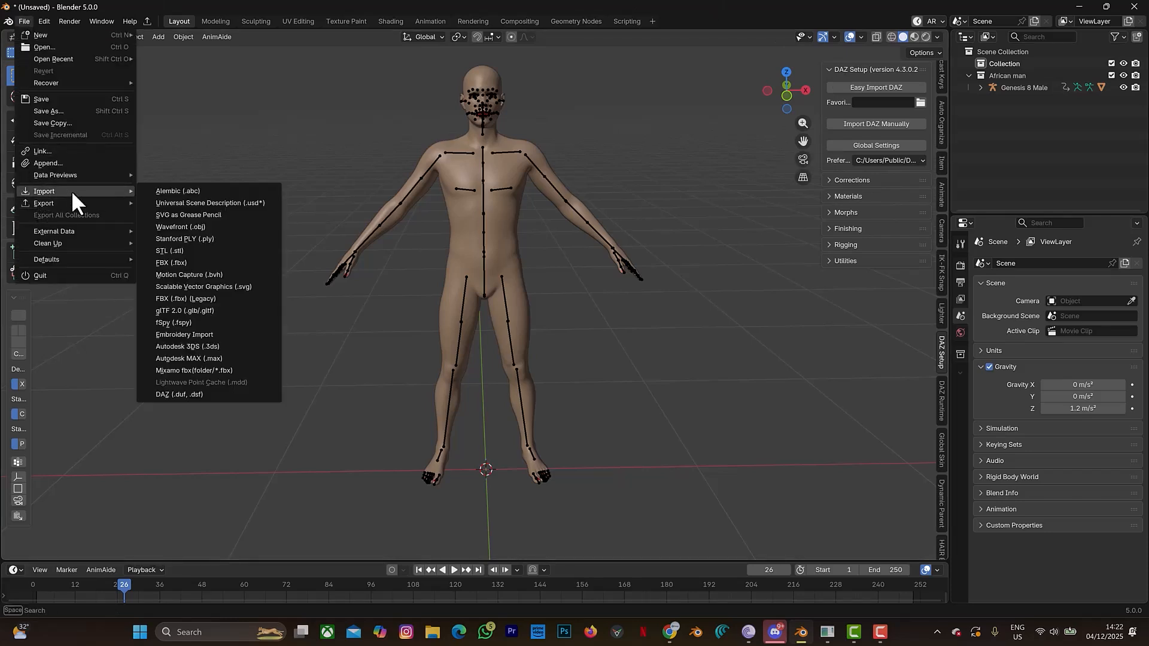
click(182, 227)
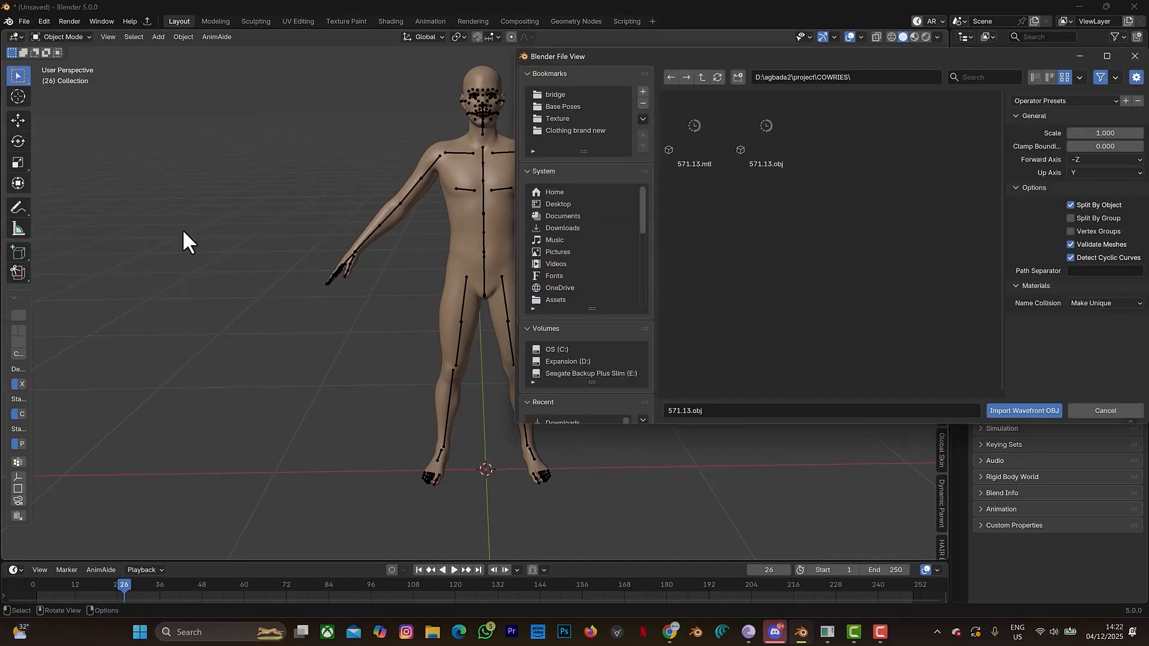
click(778, 141)
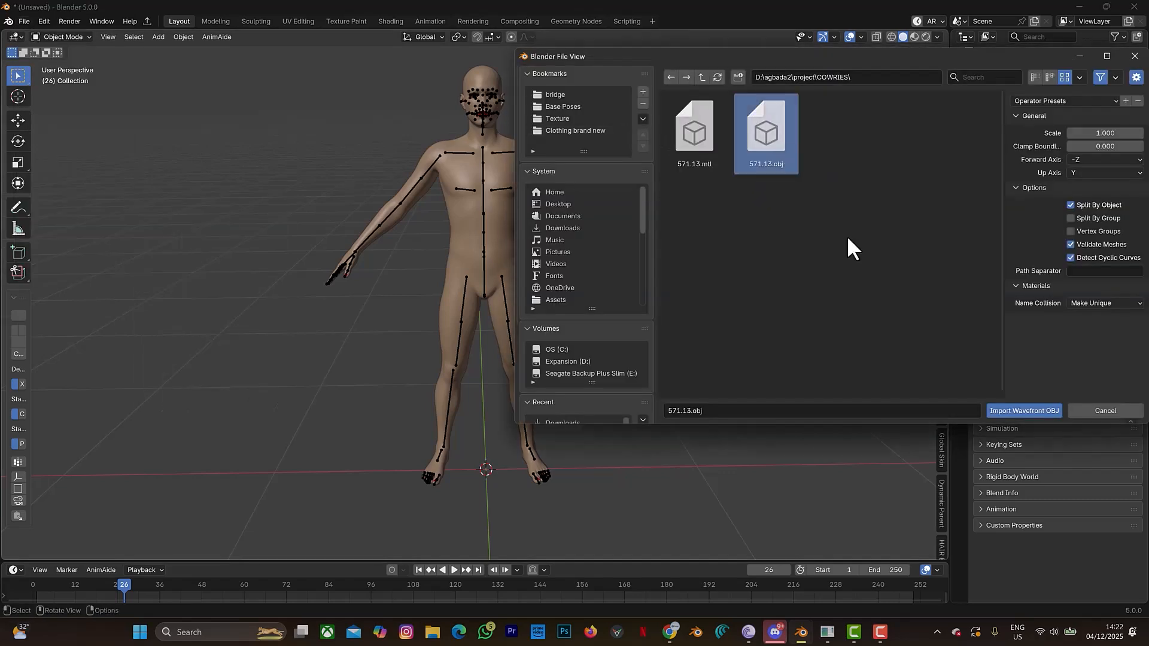
click(996, 411)
click(705, 287)
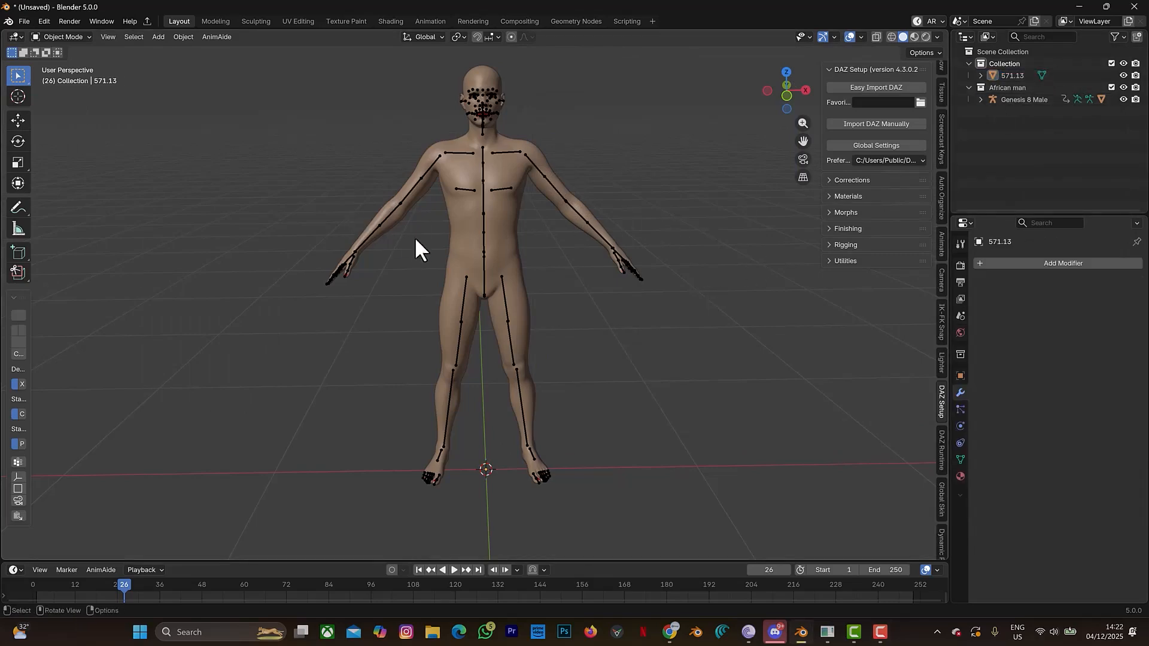
- Scale the oversized cowrie shell down uniformly in two passes, by about 0.08 and about 0.15
scroll(501, 257, down, 12)
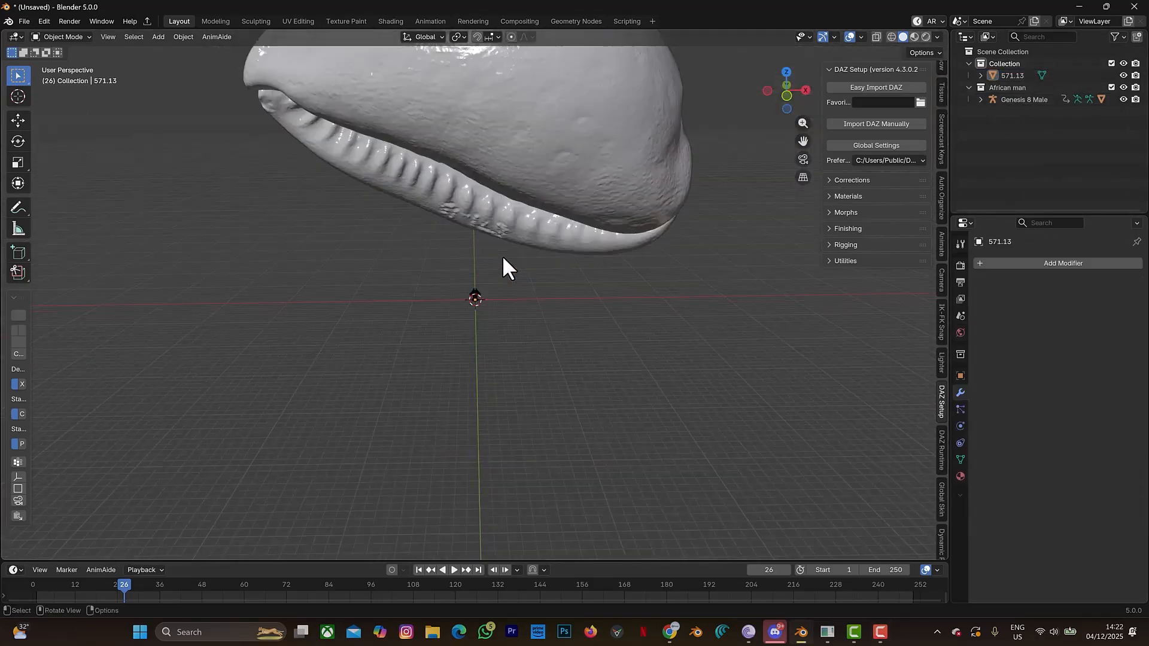
scroll(509, 253, up, 4)
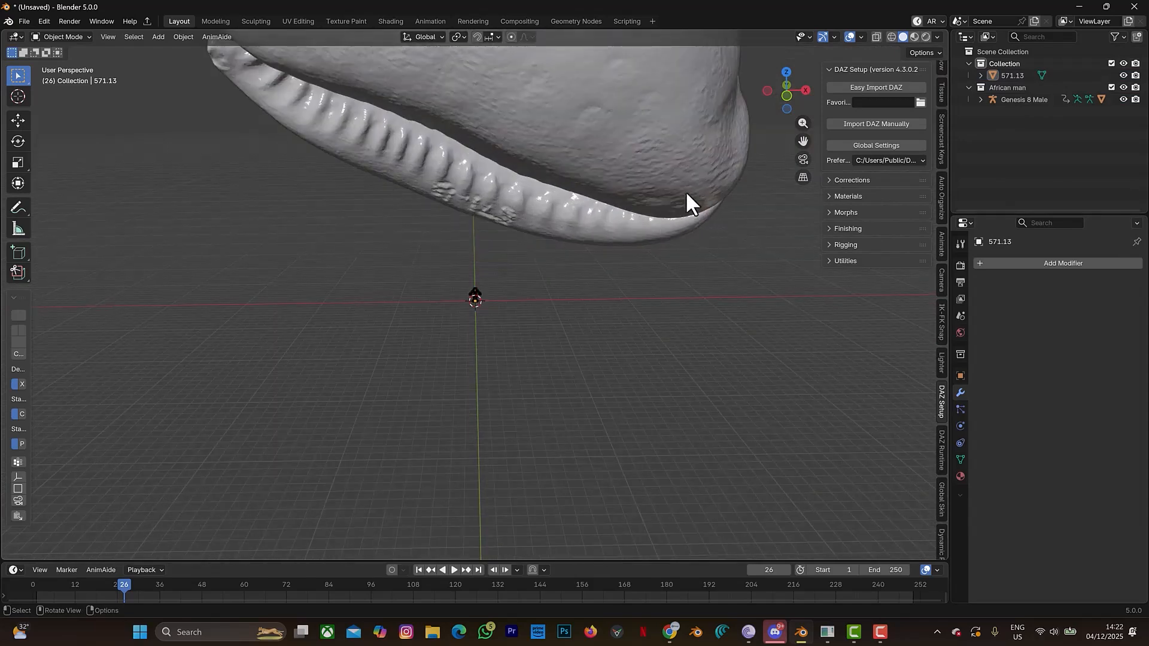
click(549, 170)
key(s)
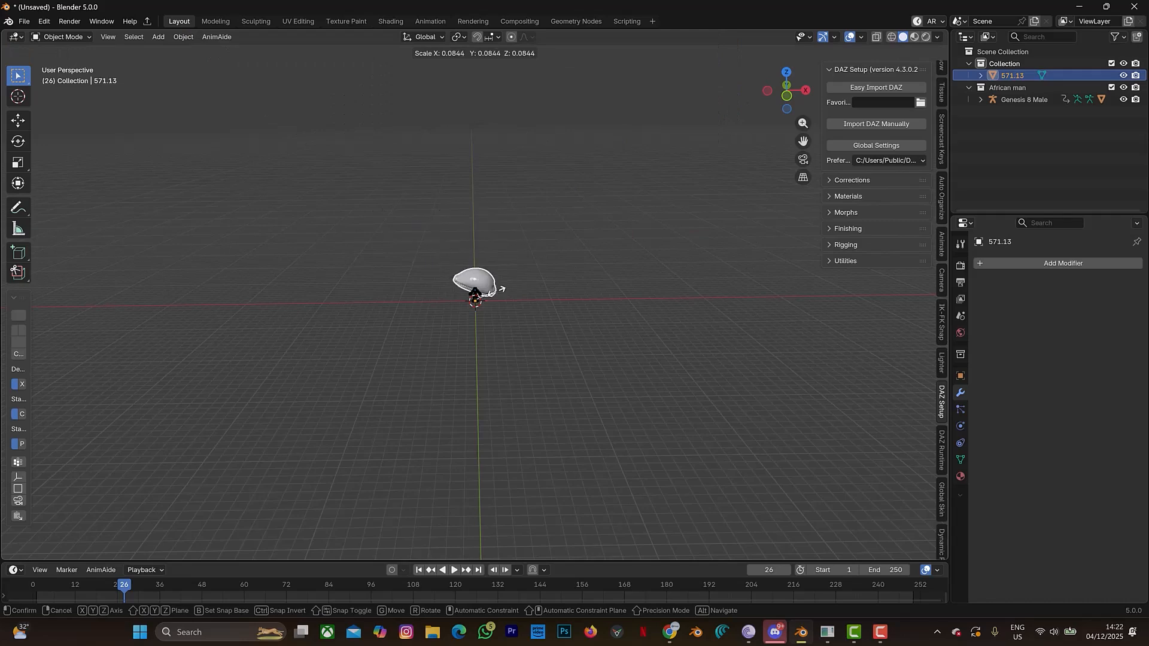
click(487, 298)
scroll(489, 293, up, 5)
scroll(599, 299, up, 2)
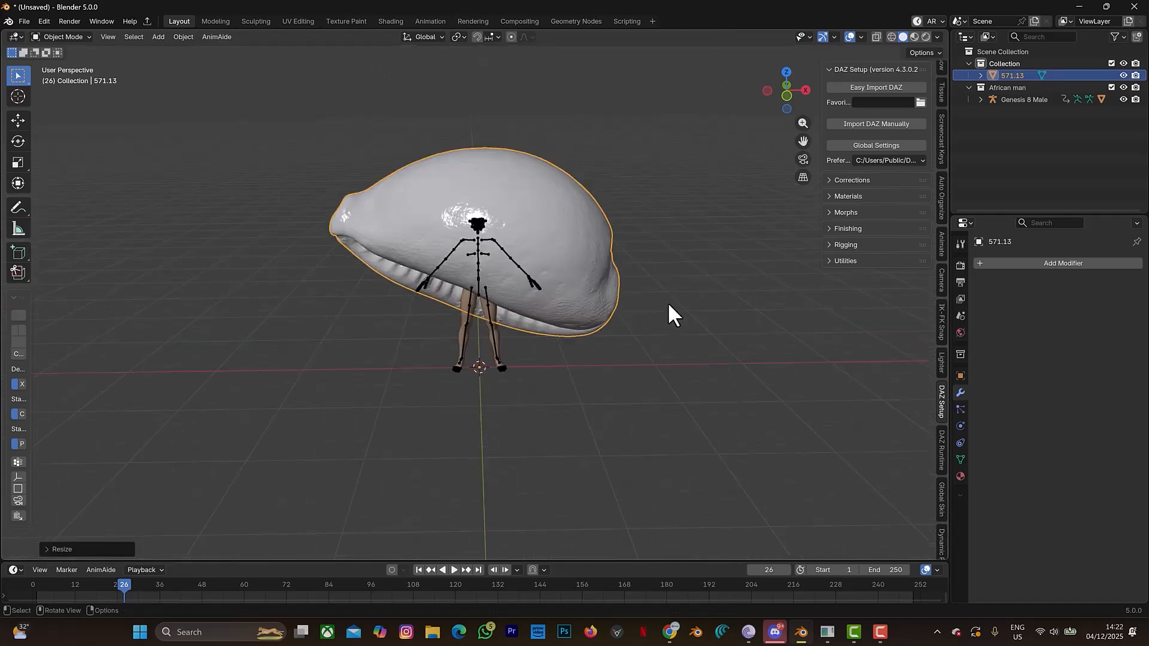
key(s)
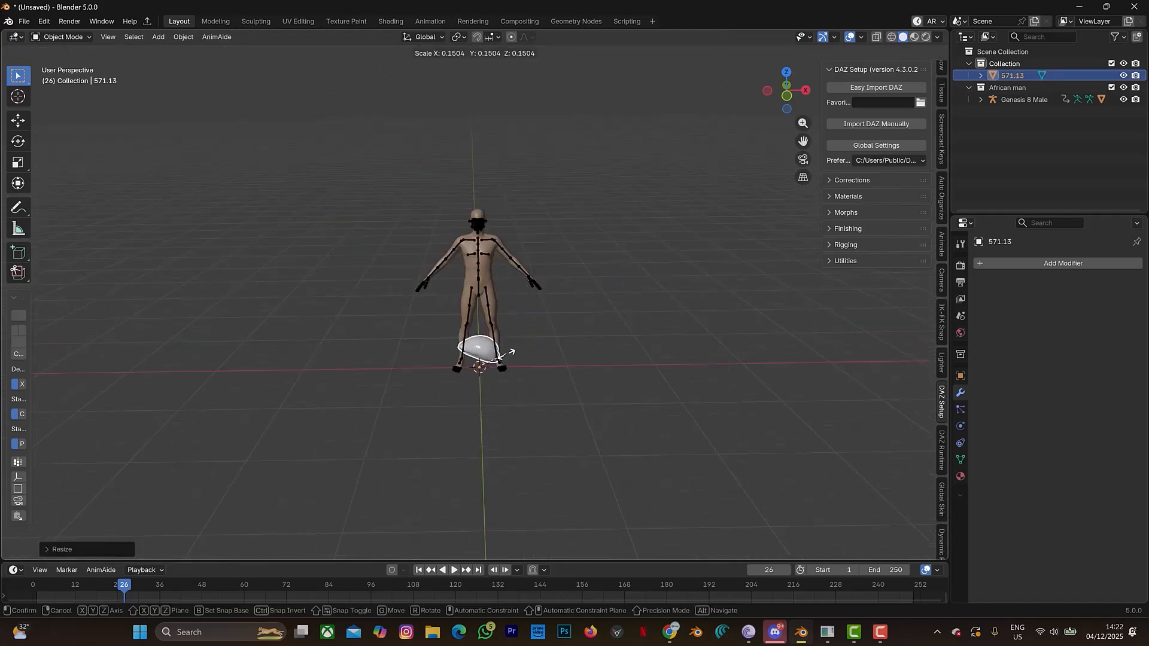
click(488, 366)
- Shrink the shell further by a factor of about 0.33 beside the avatar's feet and frame it in the view
scroll(487, 365, up, 4)
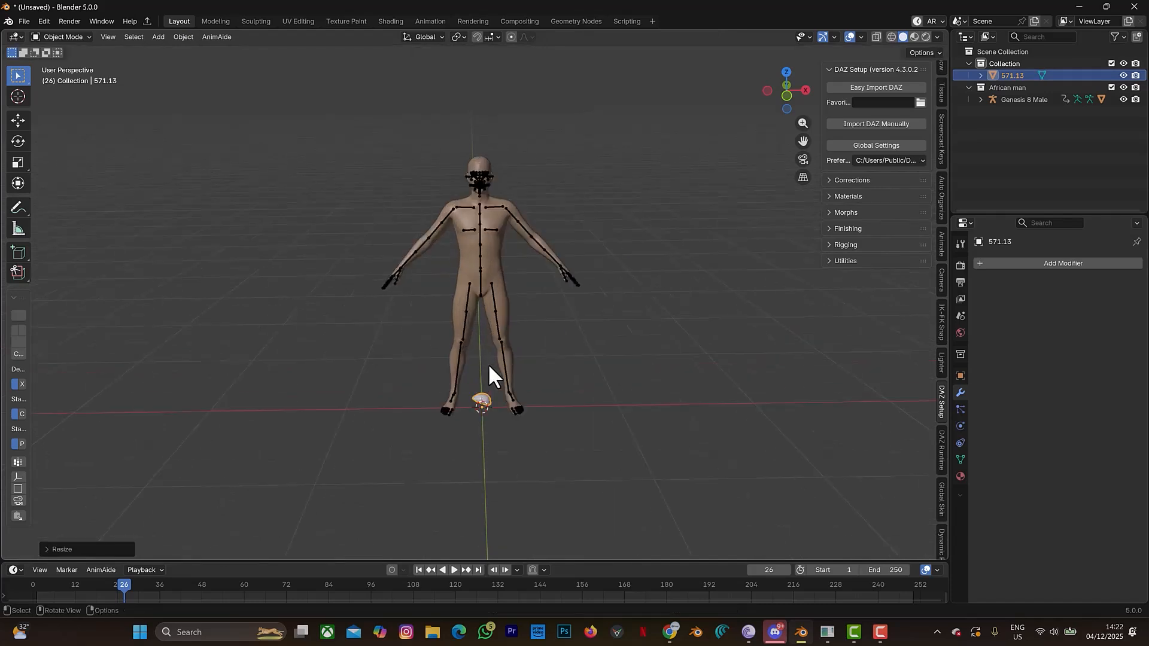
drag(804, 139, 782, 2)
scroll(505, 441, up, 2)
drag(798, 142, 797, 81)
key(s)
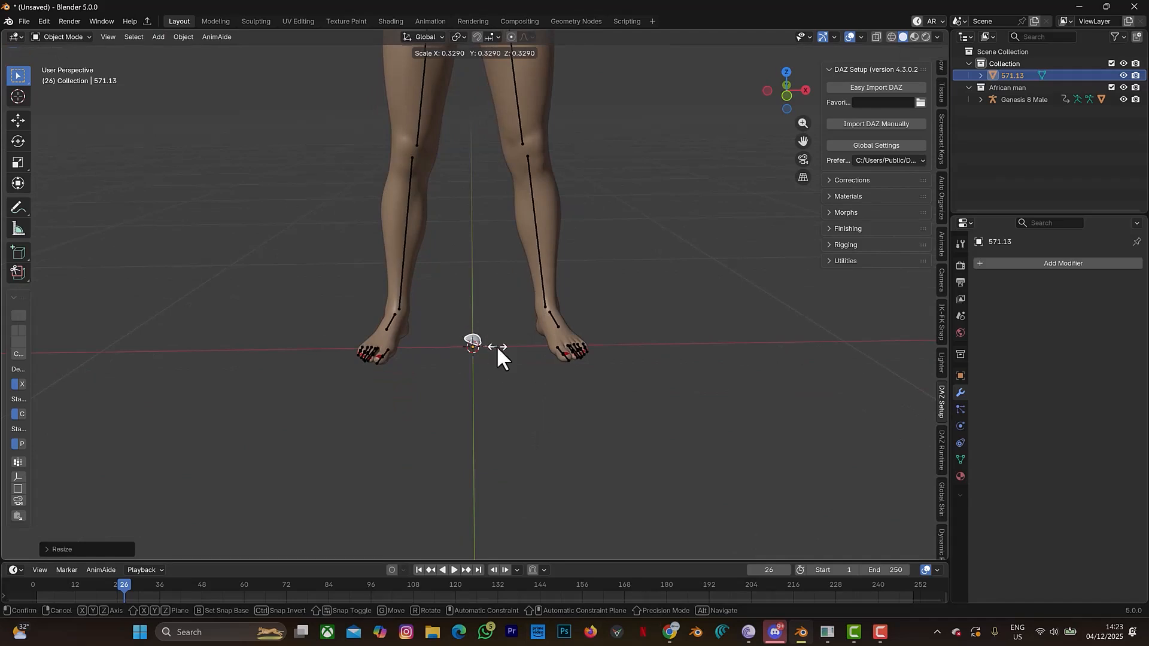
click(488, 360)
key(KP_Decimal)
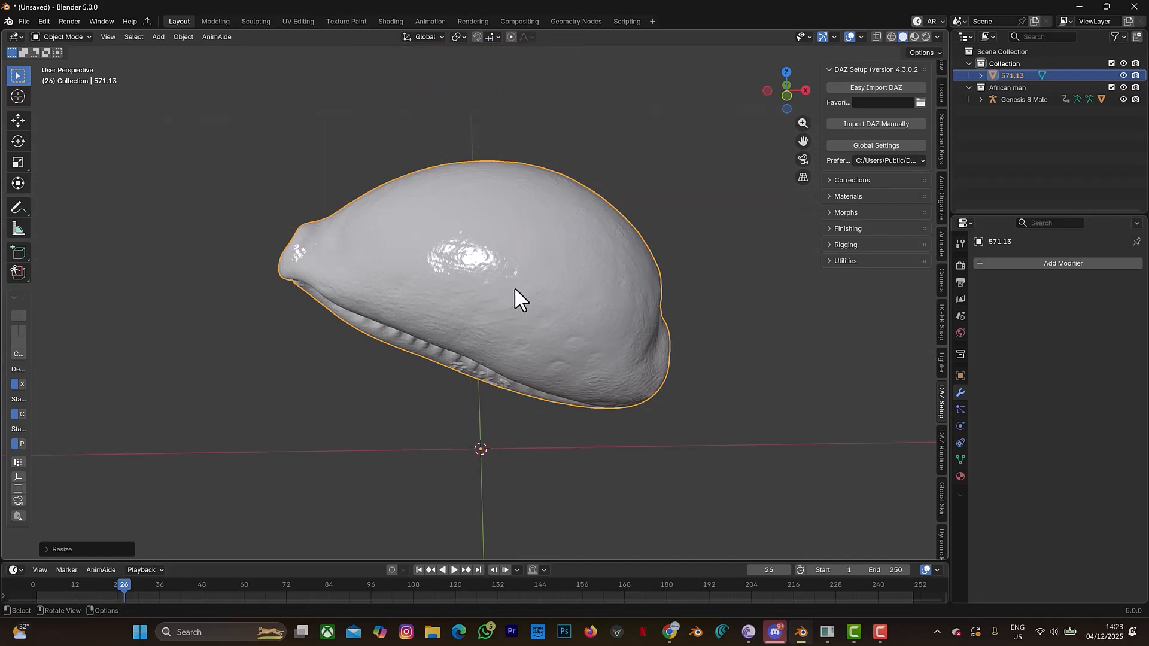
- Reduce the shell's dense mesh with a Decimate modifier in Collapse mode at ratio 0.005 and apply the modifier
key(Tab)
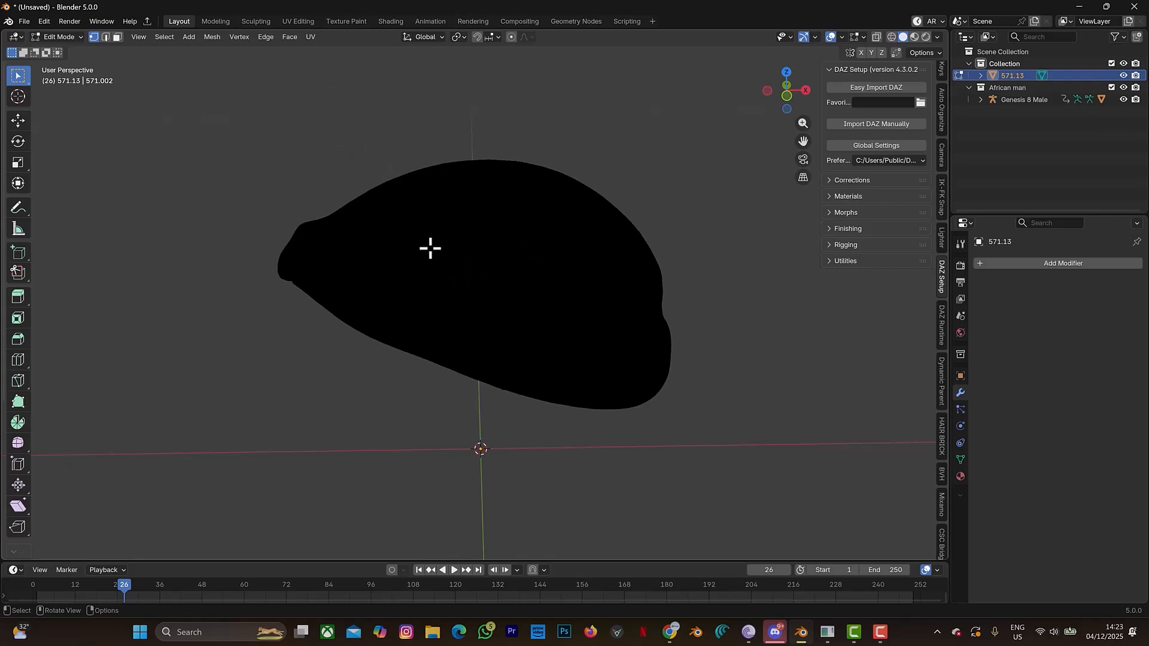
key(Tab)
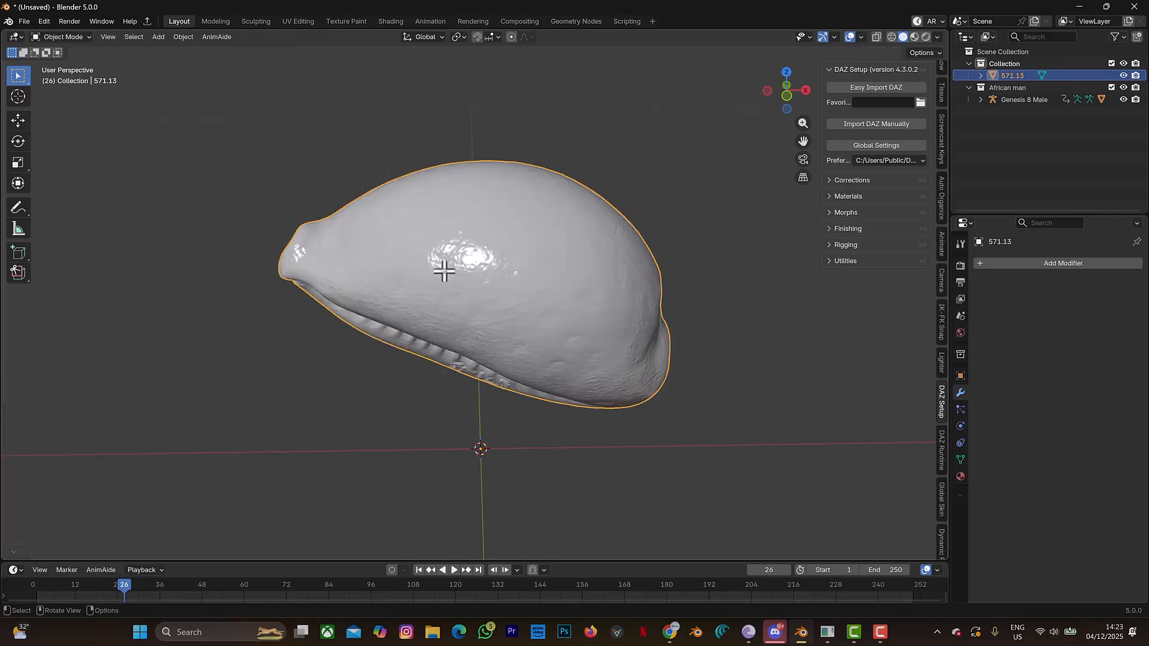
click(1004, 263)
click(999, 264)
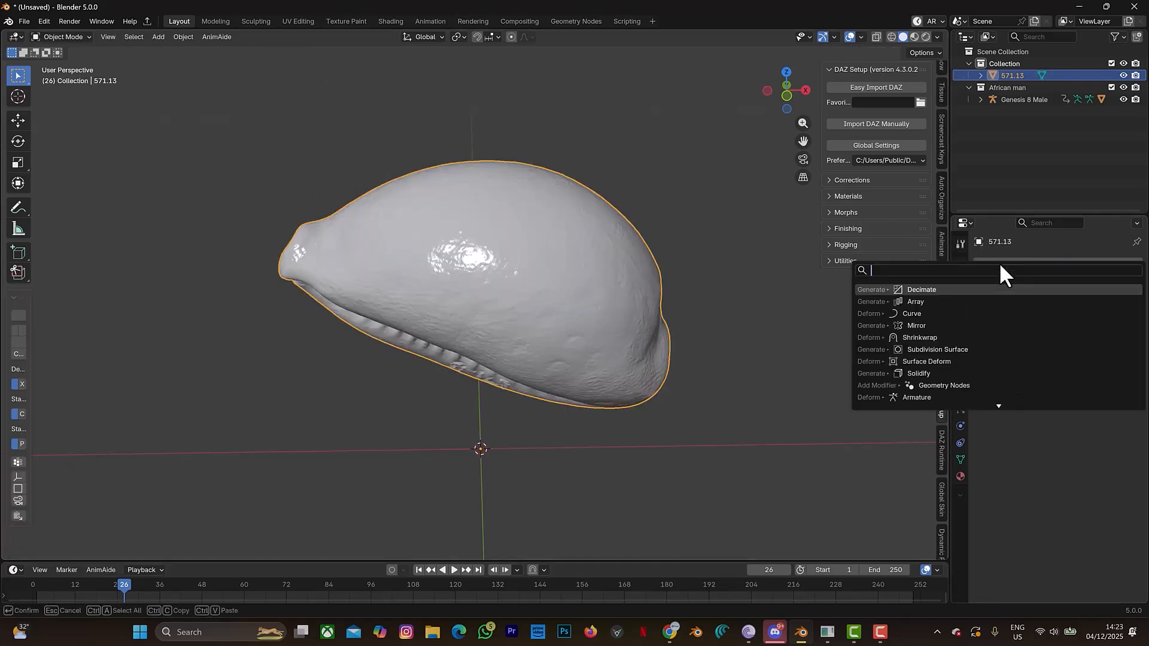
click(971, 292)
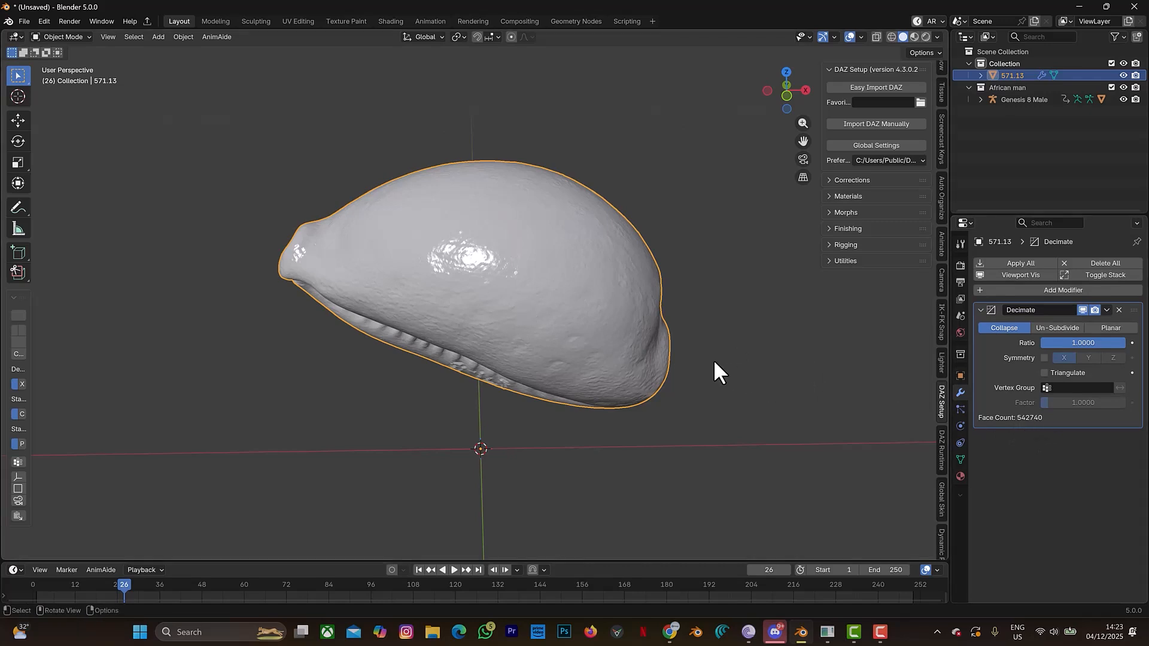
click(1075, 343)
text(0.005)
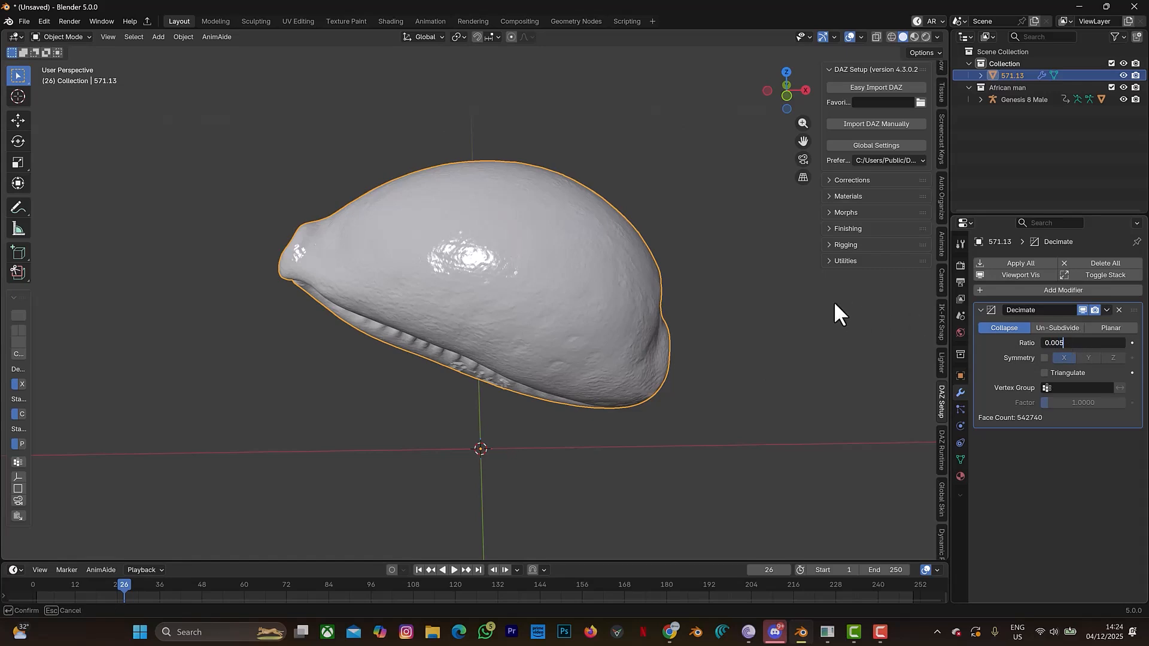
key(Return)
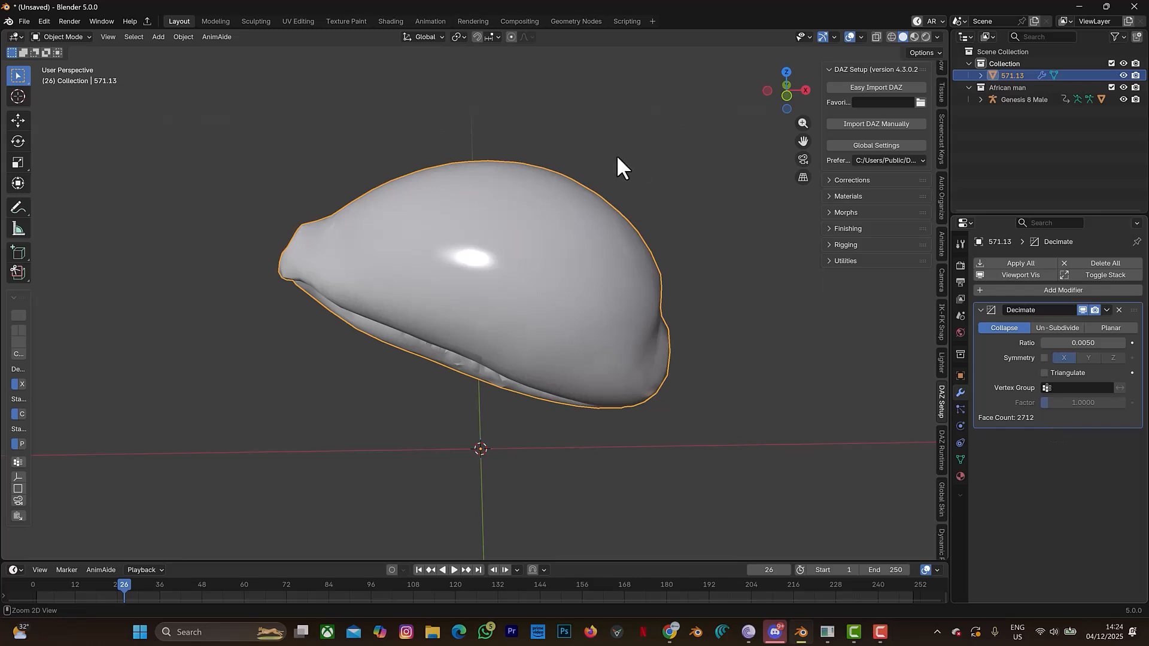
key(ctrl+a)
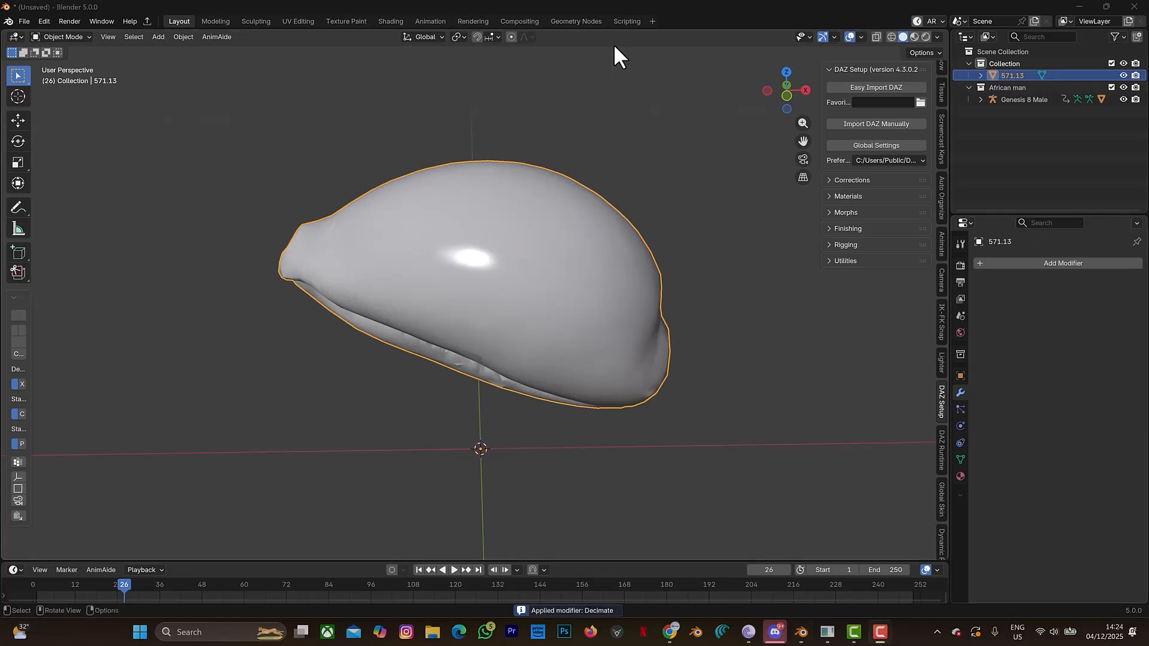
- Examine the decimated shell's mesh topology in Edit Mode and return to Object Mode
click(719, 171)
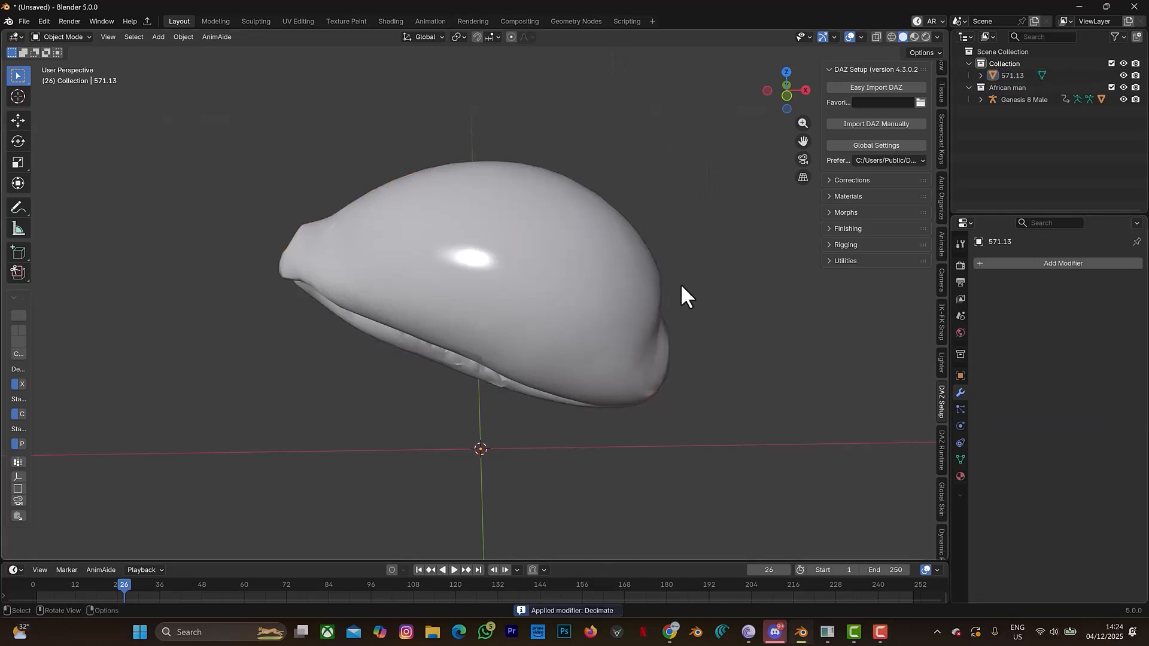
click(591, 280)
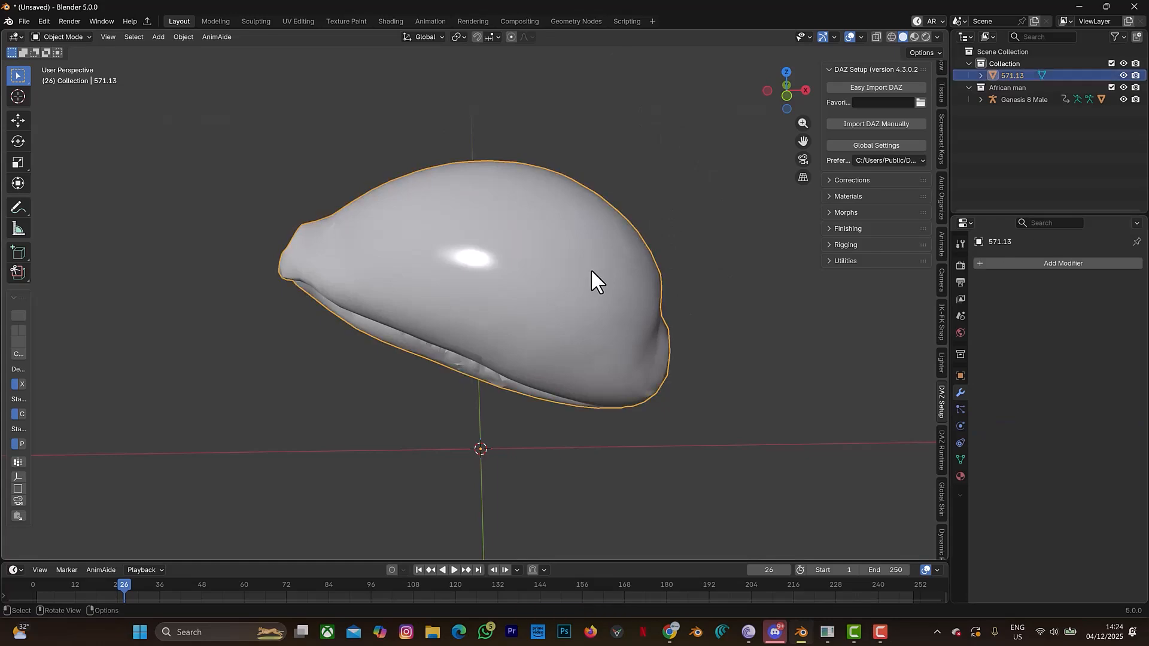
key(Tab)
scroll(544, 281, up, 2)
scroll(544, 282, down, 4)
scroll(544, 281, down, 2)
scroll(543, 281, up, 1)
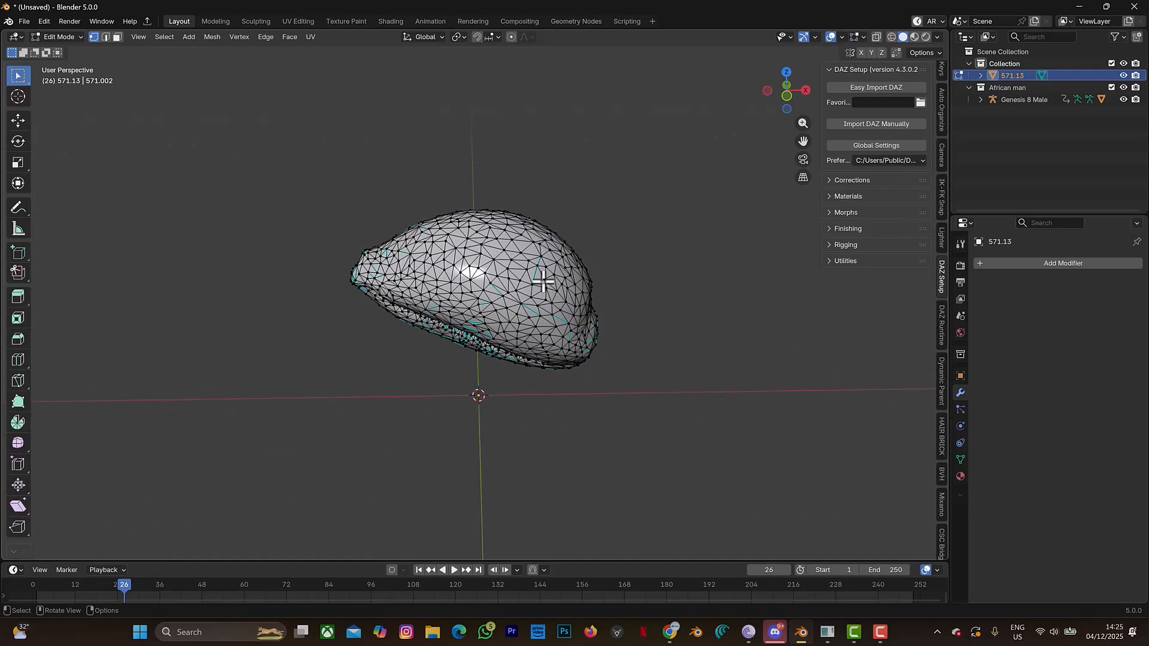
key(Tab)
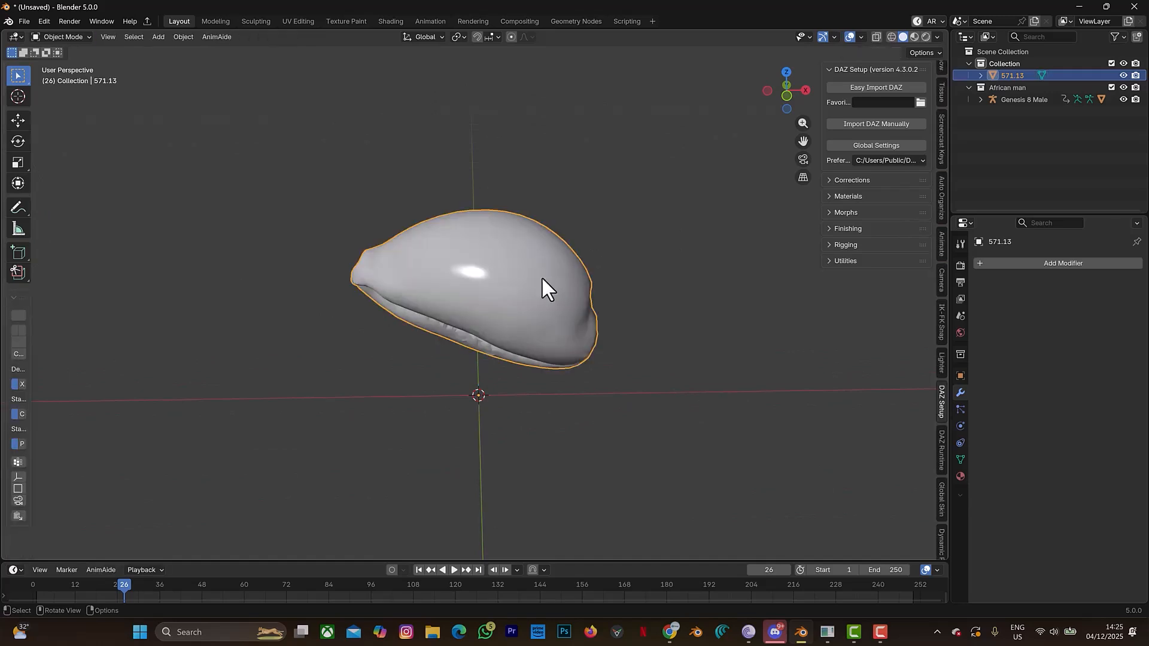
- Rotate the shell by about -42 degrees around the global X axis to turn its toothed opening toward the front
click(16, 139)
drag(479, 386, 478, 378)
key(r)
key(x)
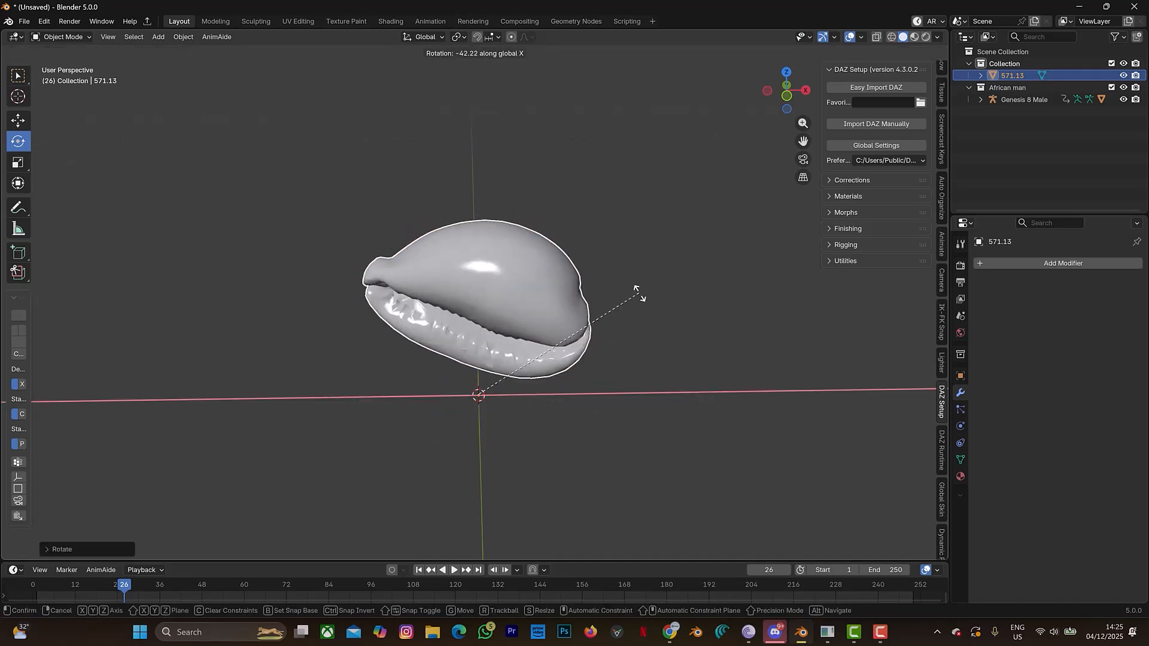
click(537, 282)
- Set the cowrie shell's origin to its geometry
right_click(535, 285)
mouse_move(536, 285)
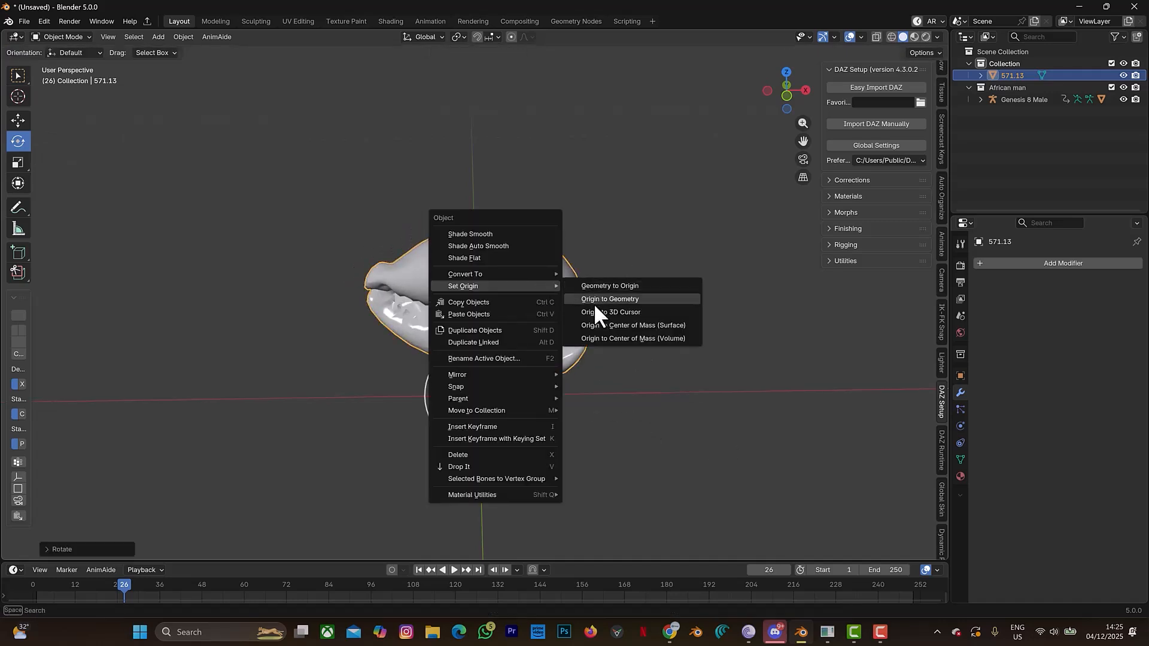
click(610, 299)
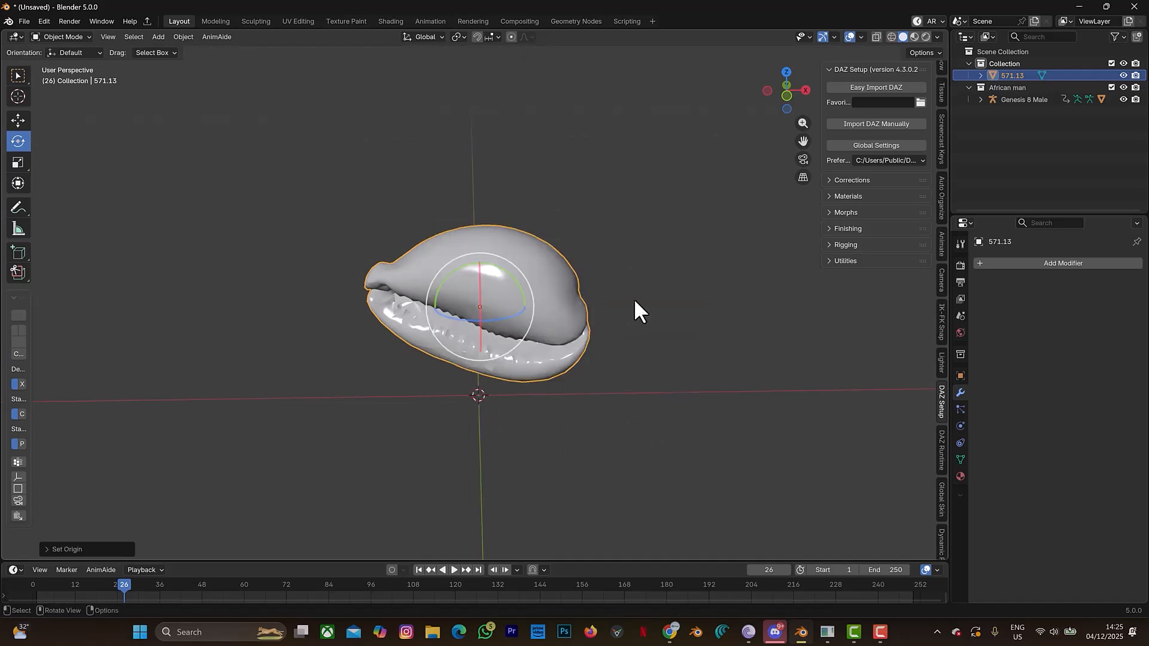
- Rotate the shell further around the global X axis to face its opening forward, and about 13 degrees around global Z
key(r)
key(x)
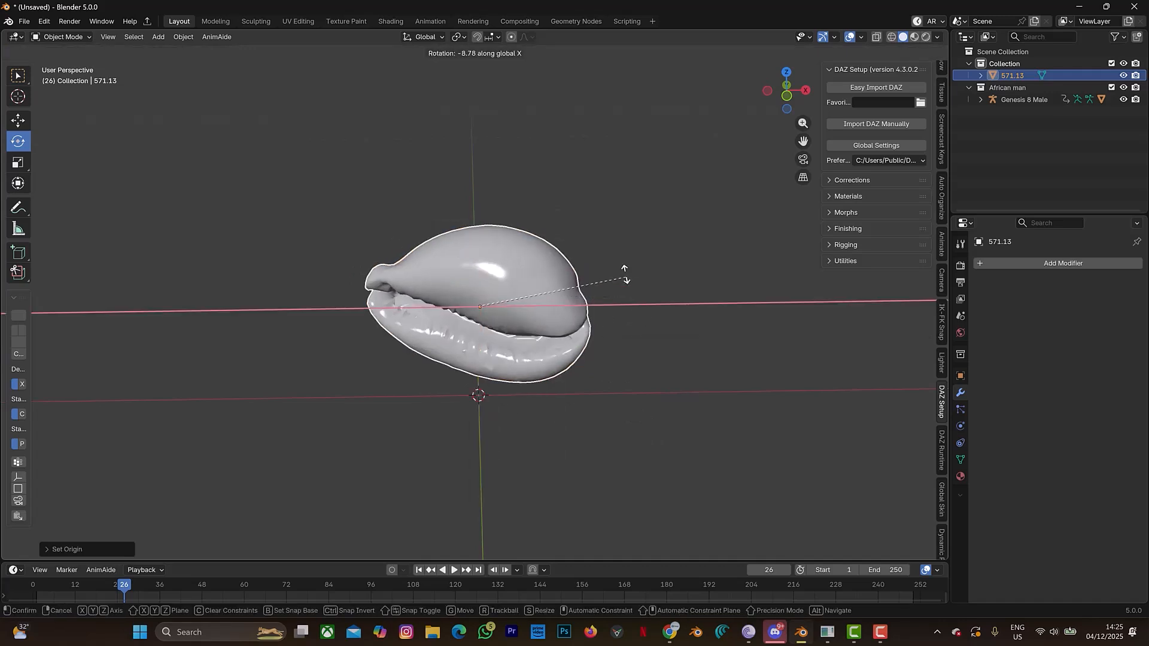
click(603, 226)
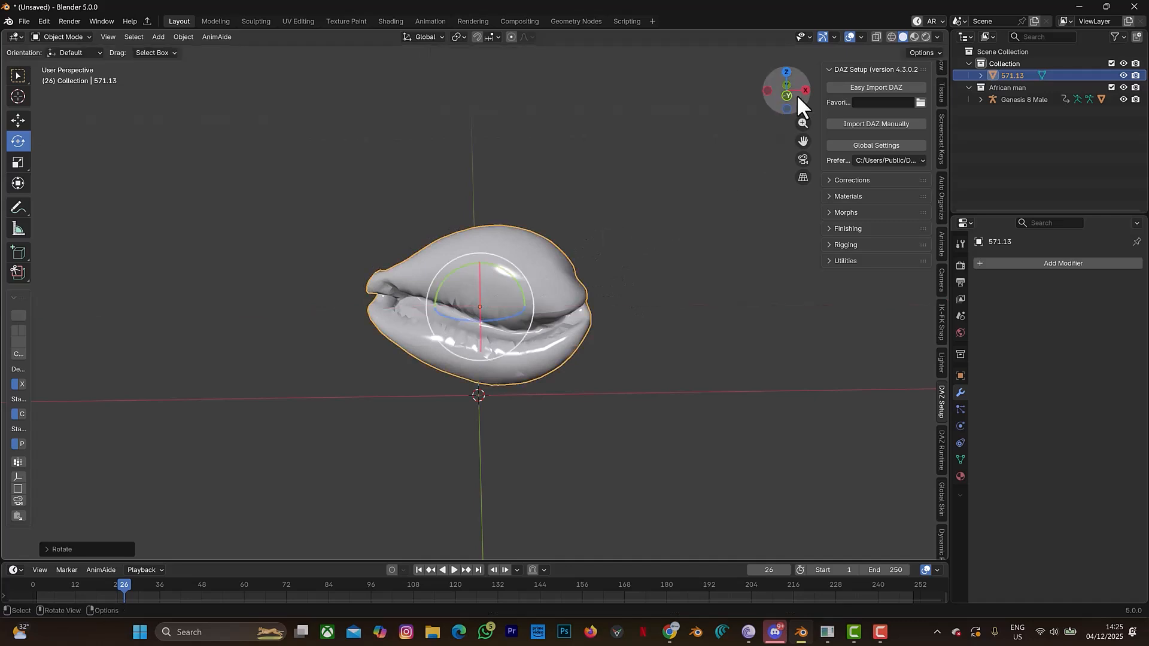
click(782, 96)
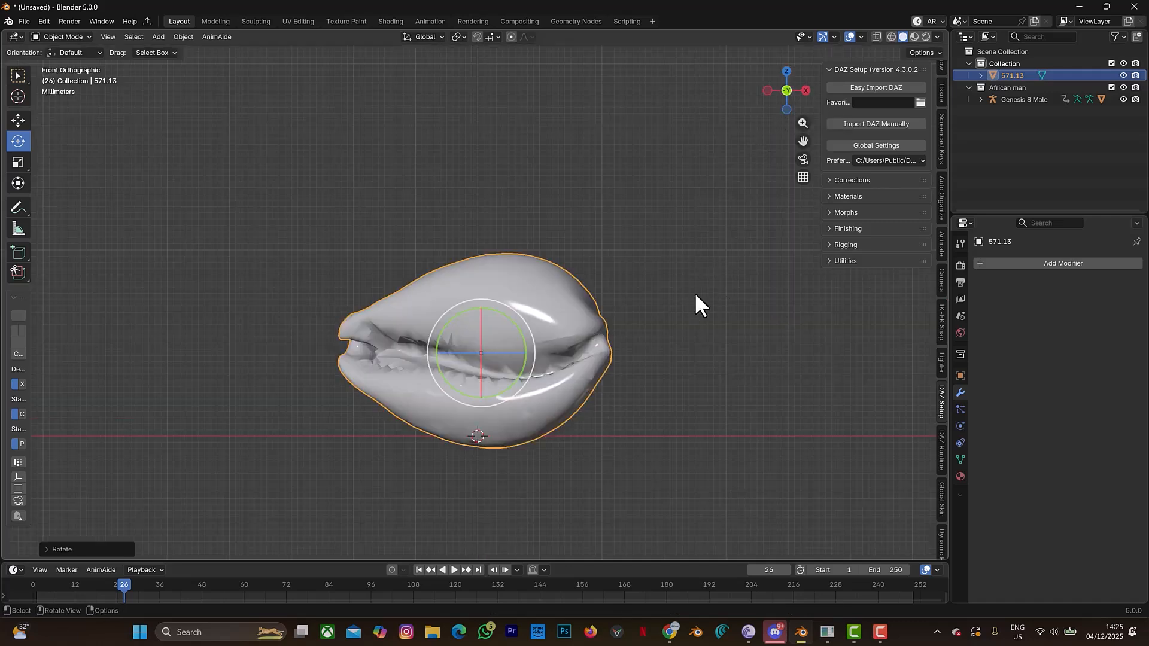
key(r)
key(z)
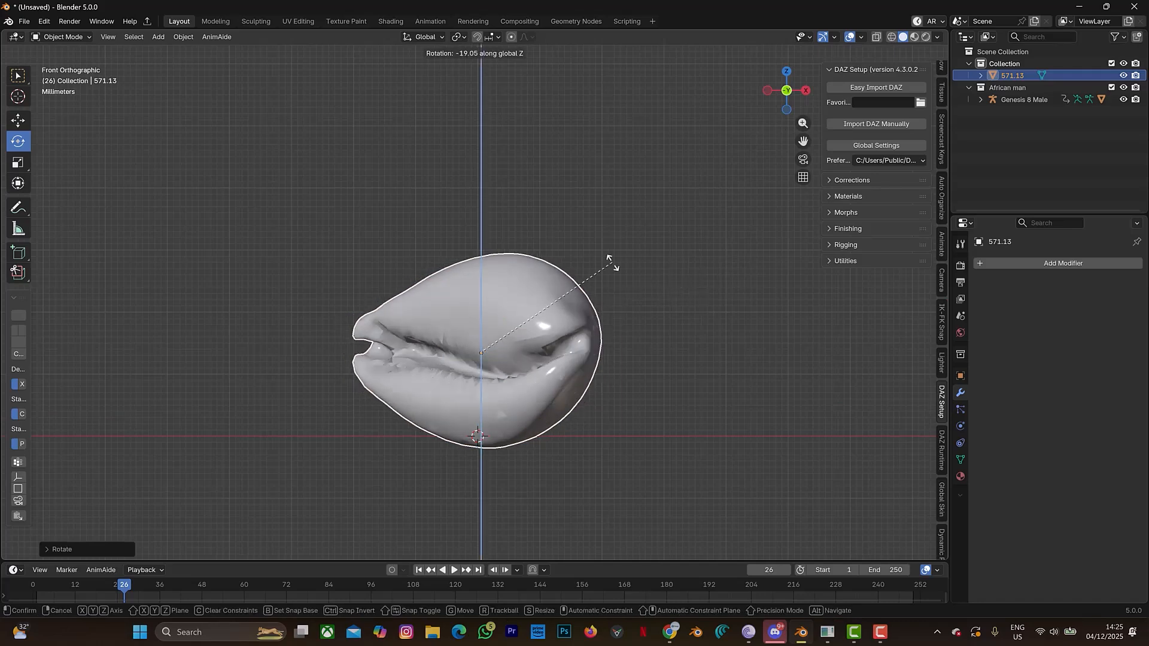
click(777, 340)
- Fine-tune the shell's orientation with a rotation of about 3.6 degrees around the global Z axis
scroll(685, 247, down, 8)
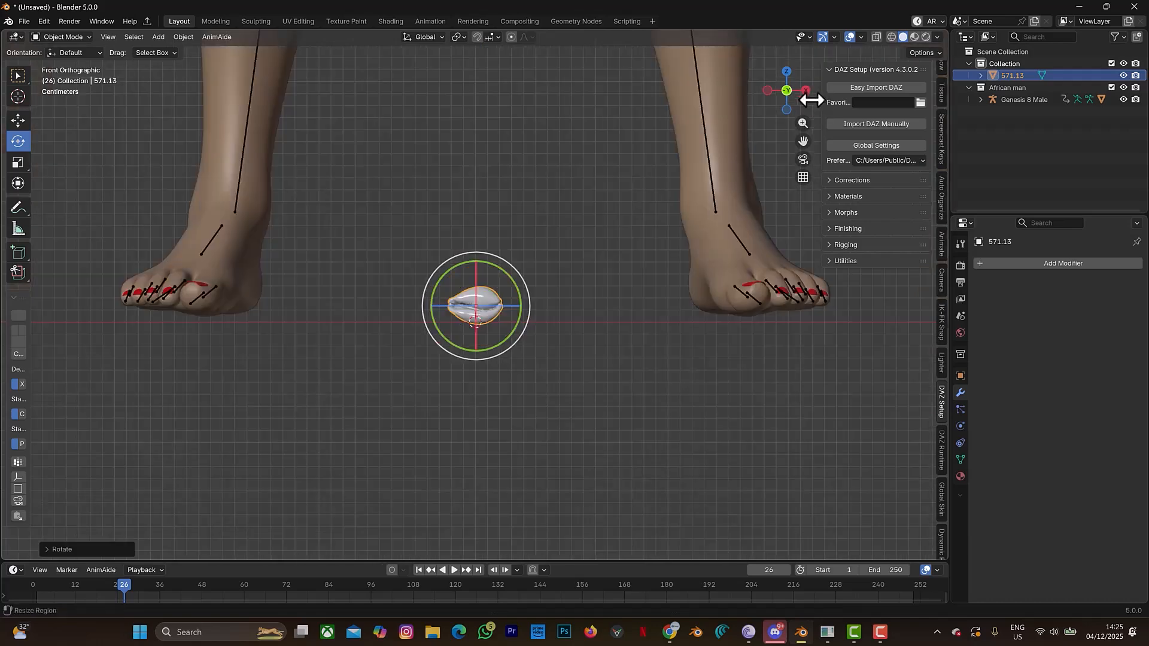
mouse_move(784, 84)
mouse_down()
mouse_move(719, 90)
mouse_move(781, 96)
mouse_move(766, 95)
mouse_up()
middle_drag(479, 311, 571, 269)
key(r)
key(z)
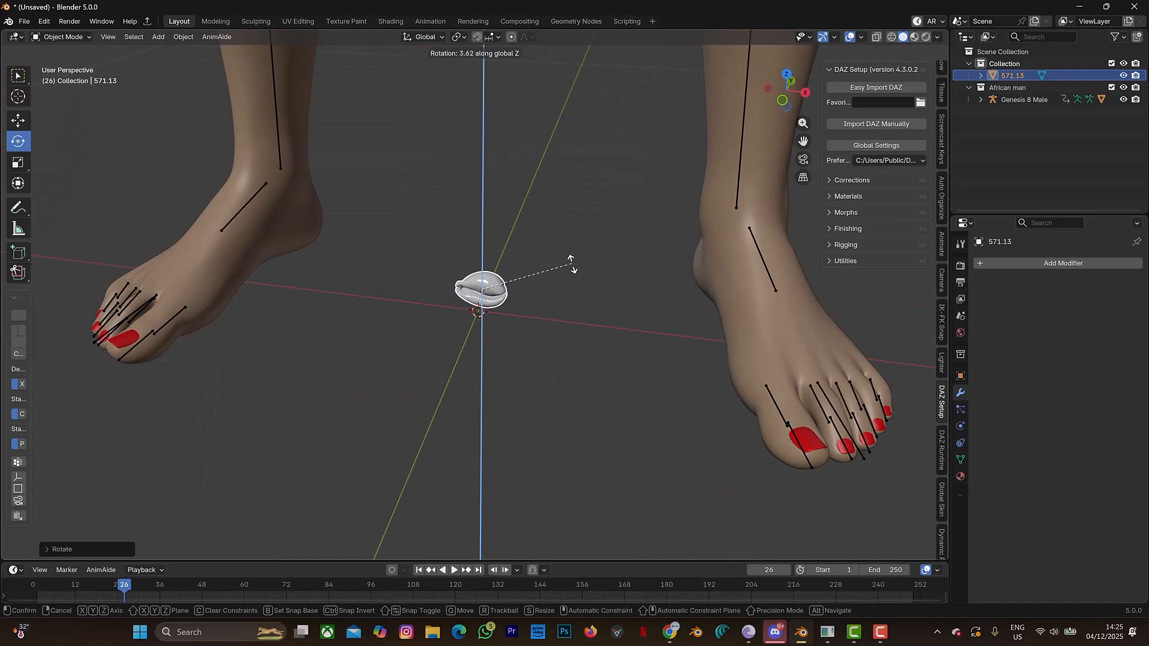
click(571, 264)
- Apply the cowrie shell's rotation and scale
drag(778, 96, 826, 73)
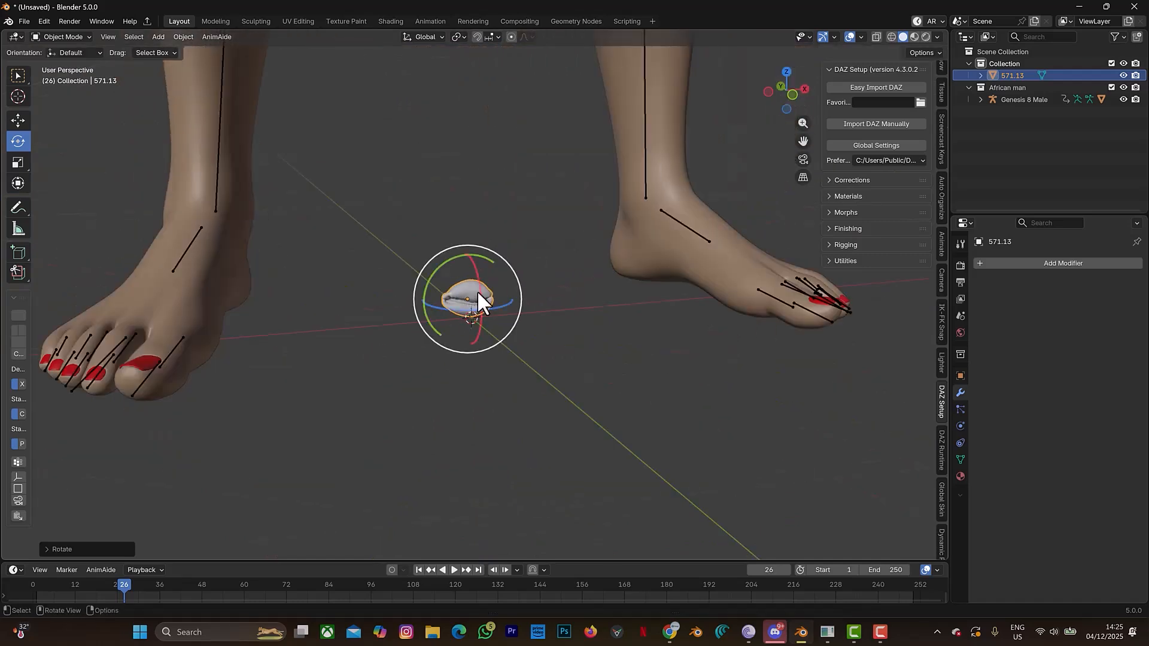
key(ctrl+a)
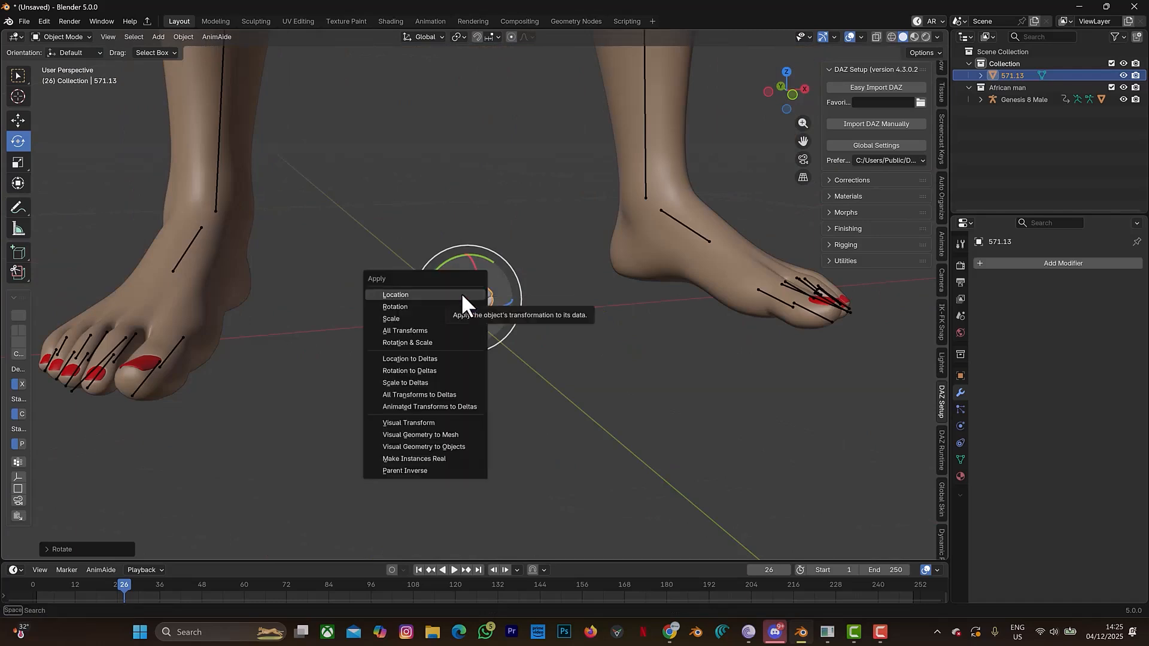
click(423, 343)
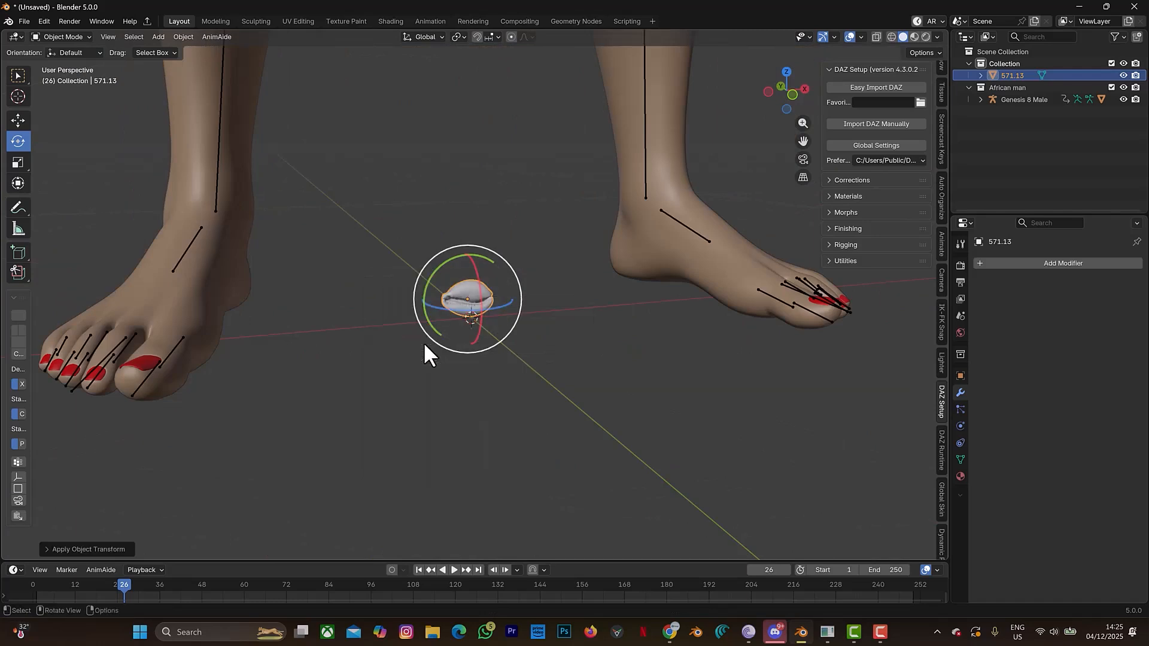
- Export only the selected shell as a Wavefront OBJ named cowrie new.obj in the Downloads folder
click(20, 17)
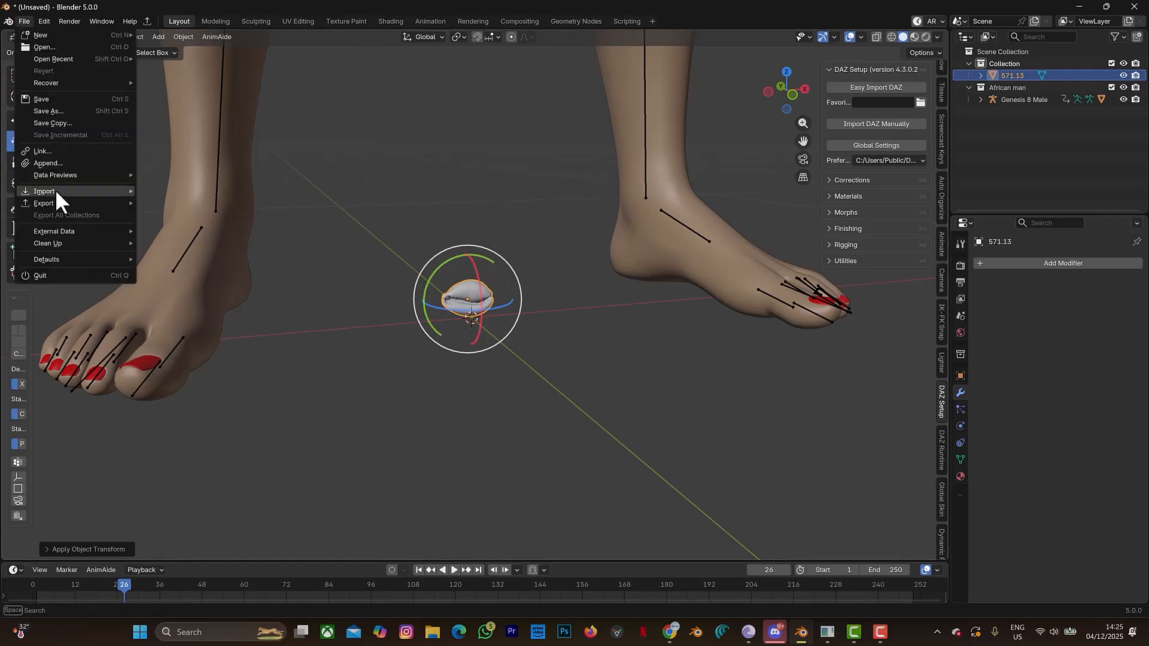
mouse_move(52, 201)
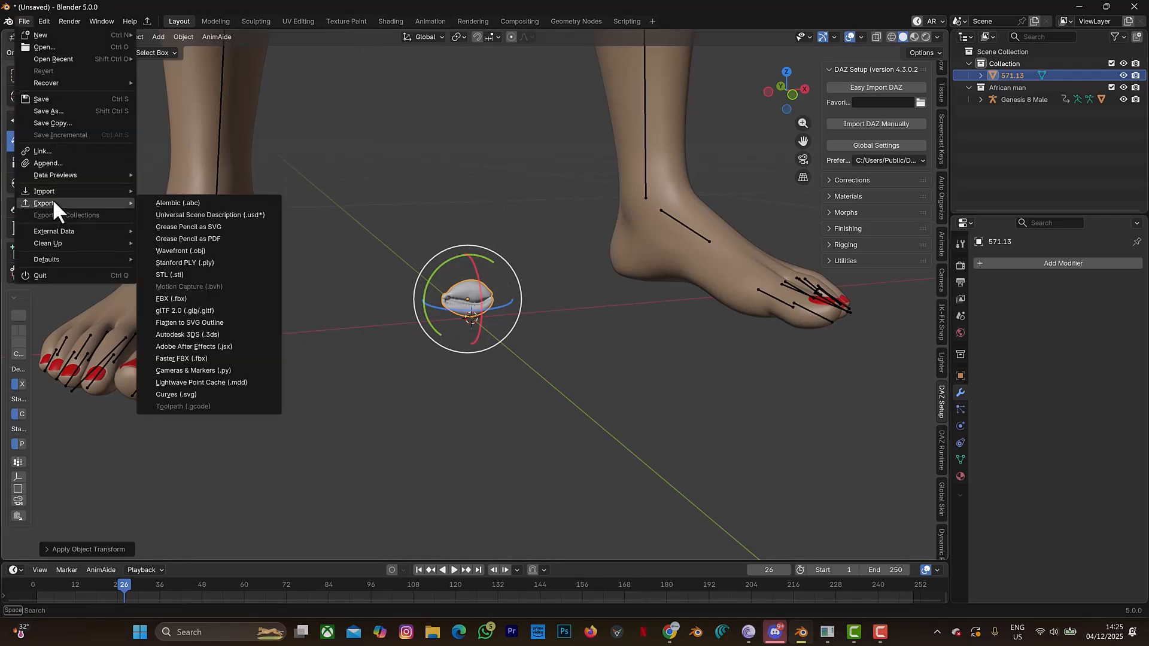
click(201, 249)
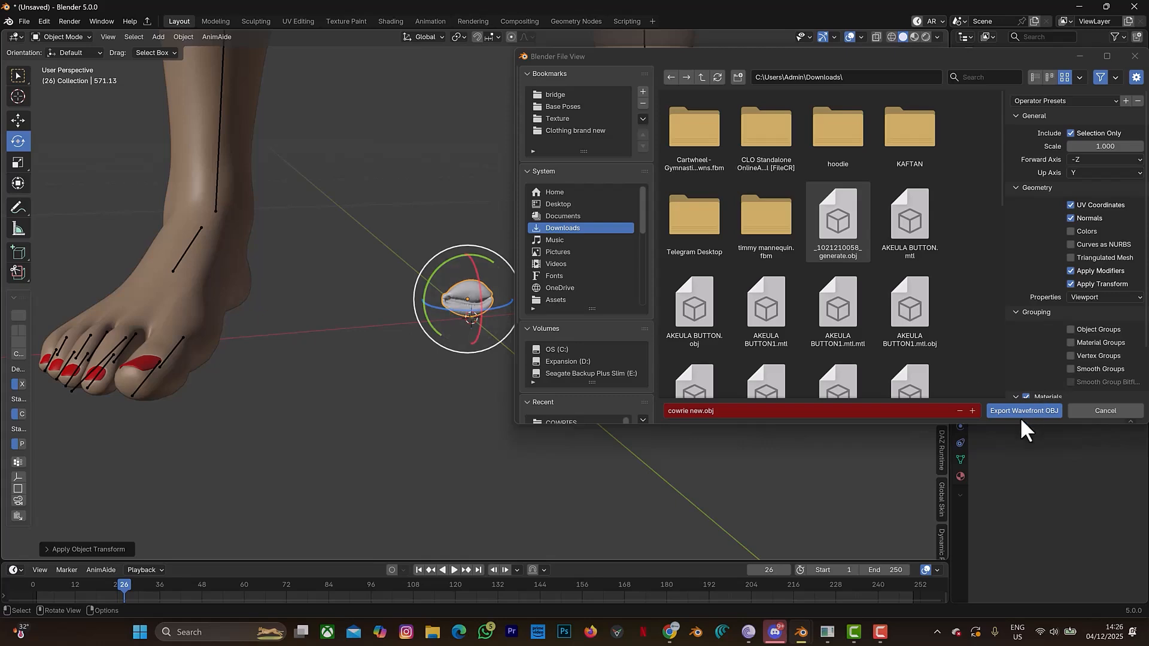
click(991, 411)
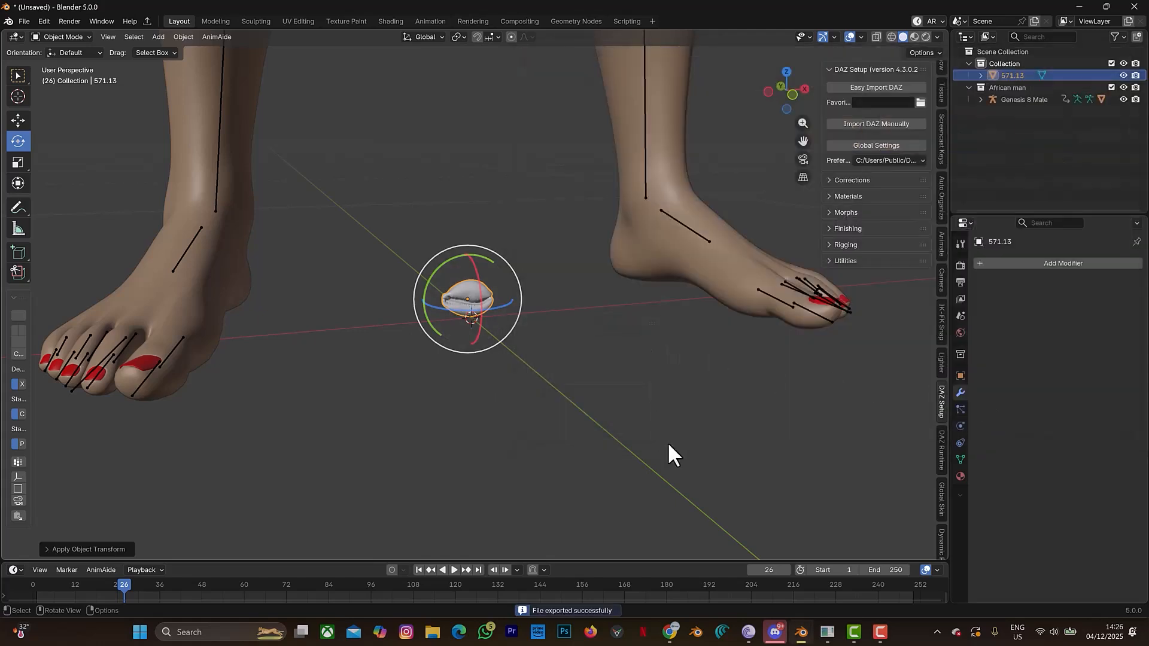
- Switch to CLO and add a segment topstitch along the vertical internal line of the T-shirt's front pattern
click(829, 634)
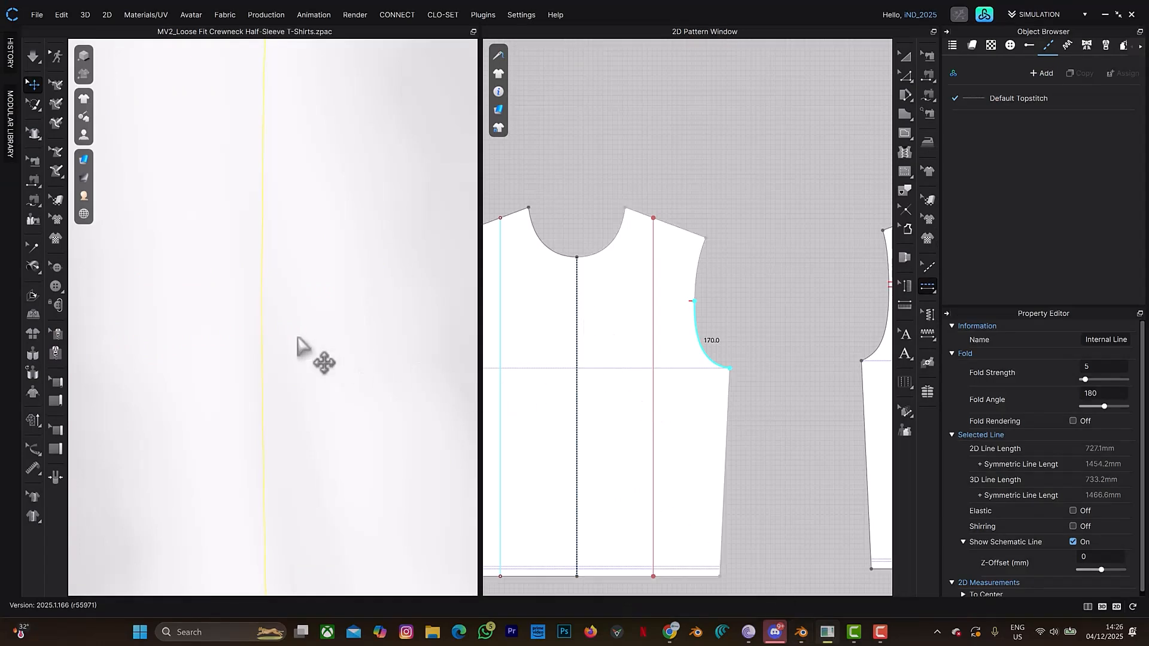
scroll(299, 326, down, 3)
scroll(612, 353, down, 5)
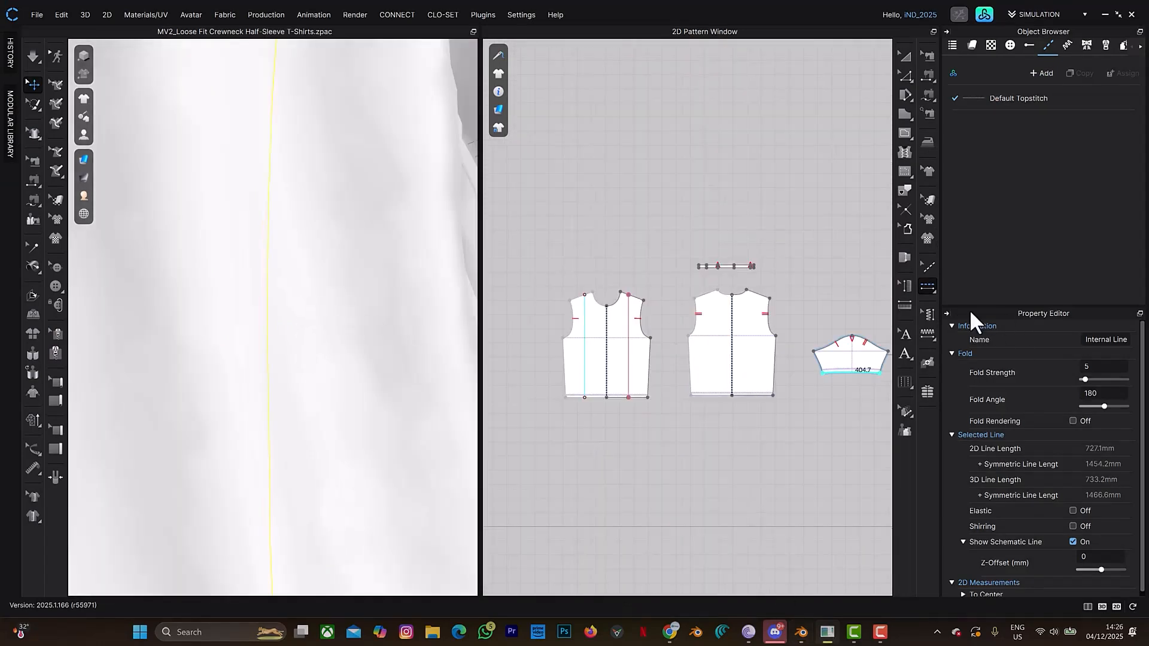
click(932, 287)
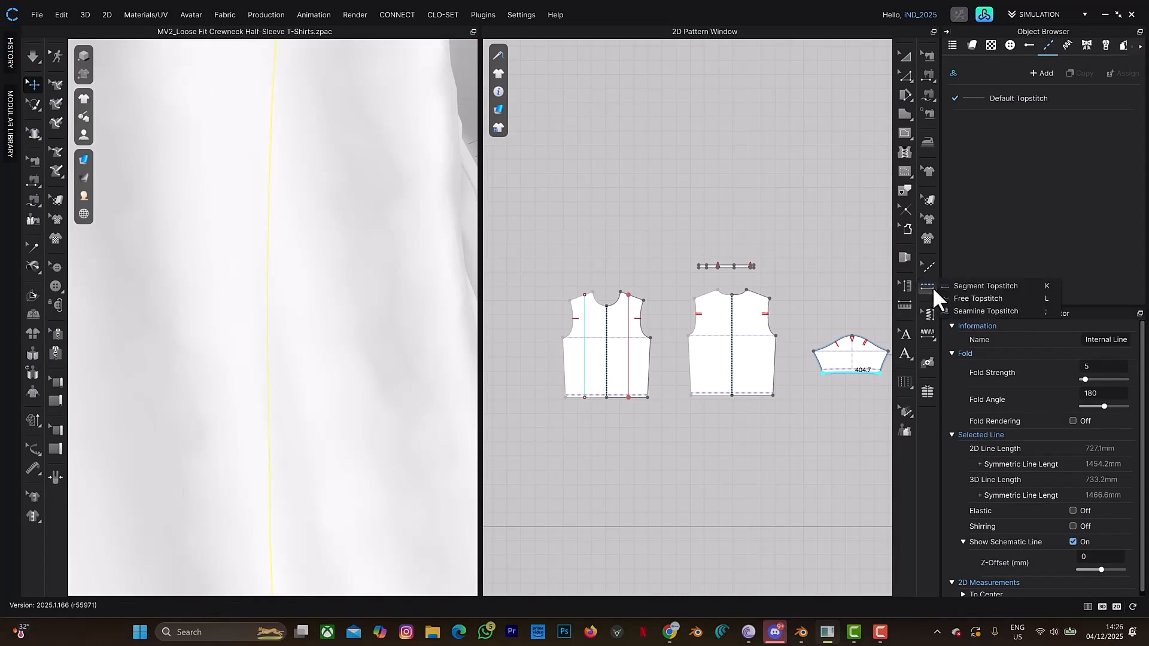
click(976, 285)
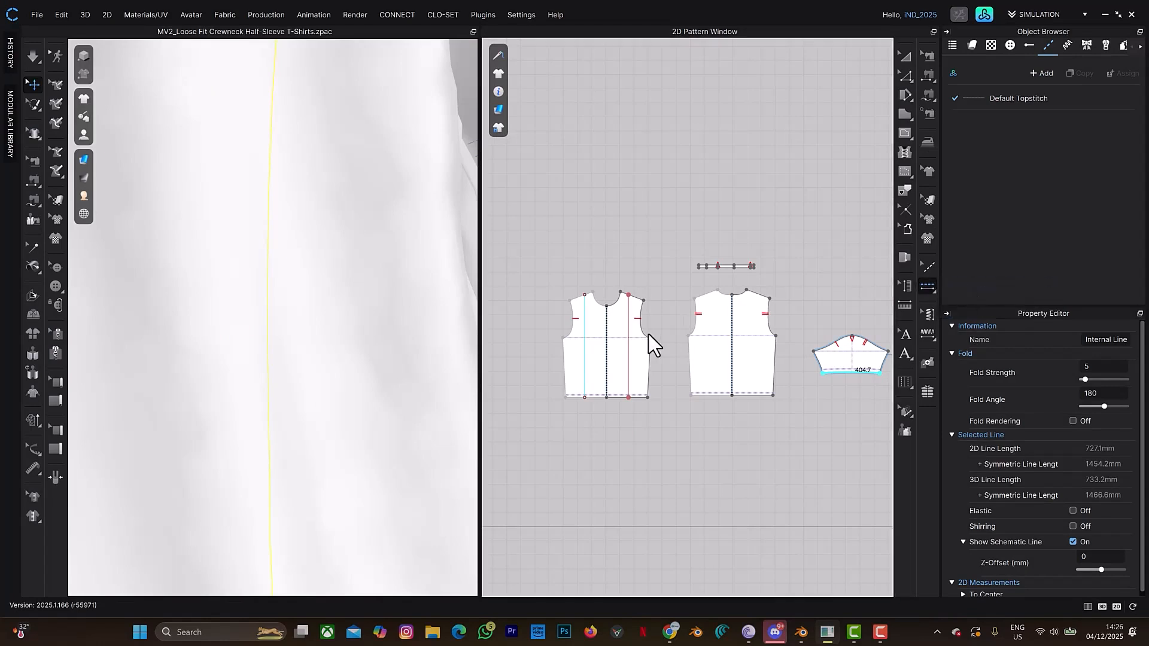
scroll(619, 353, up, 5)
click(712, 353)
scroll(285, 329, up, 4)
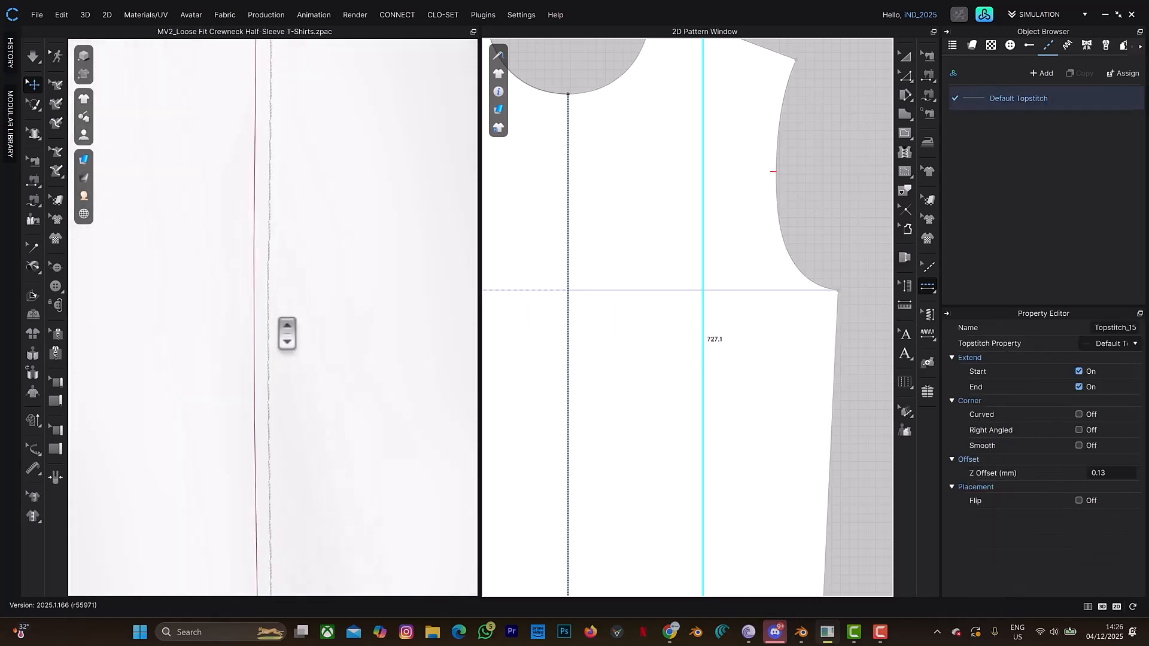
- Load cowrie new.obj from Downloads as a custom OBJ shape for the Default Topstitch, with the scale unit set to ft
click(1046, 97)
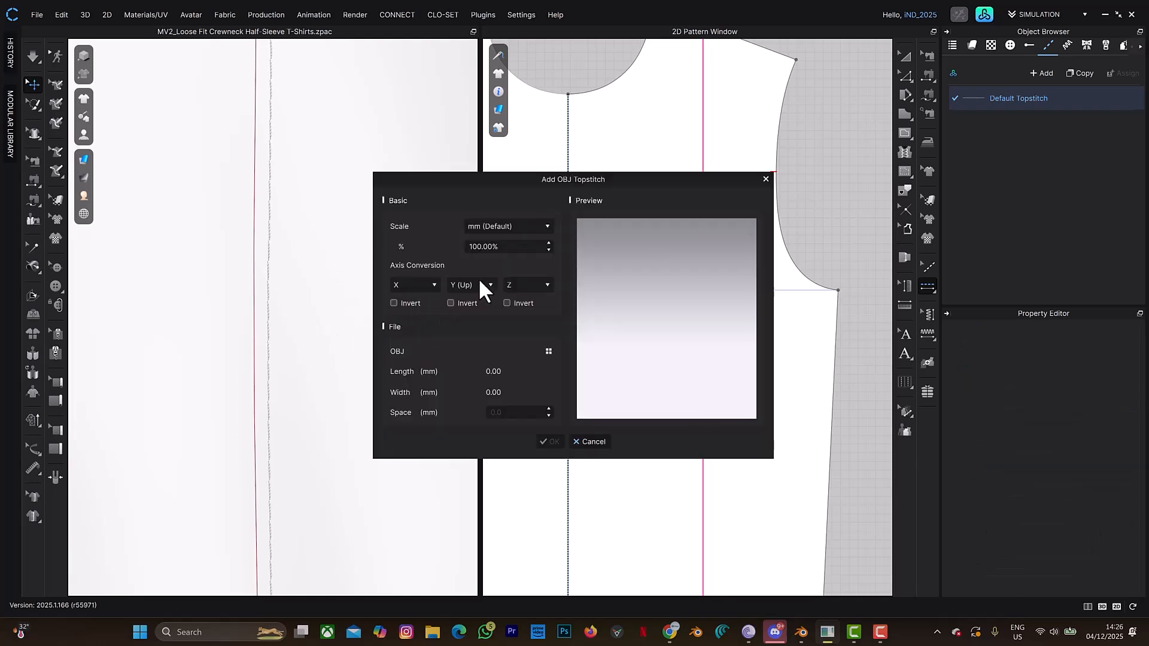
click(549, 352)
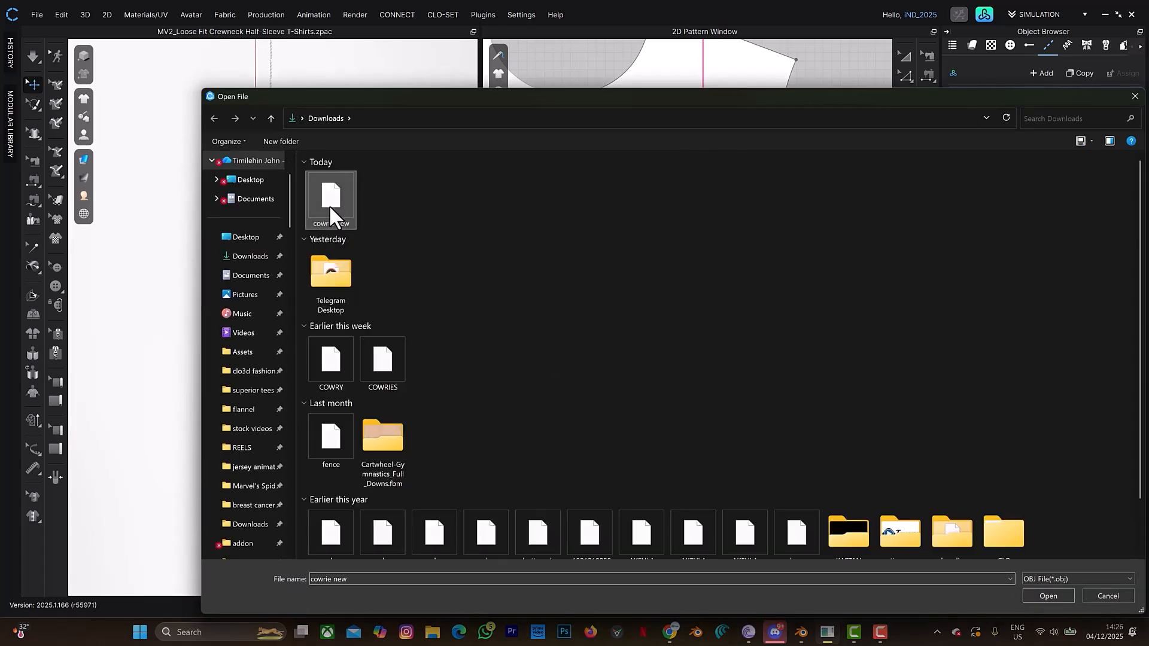
click(1035, 594)
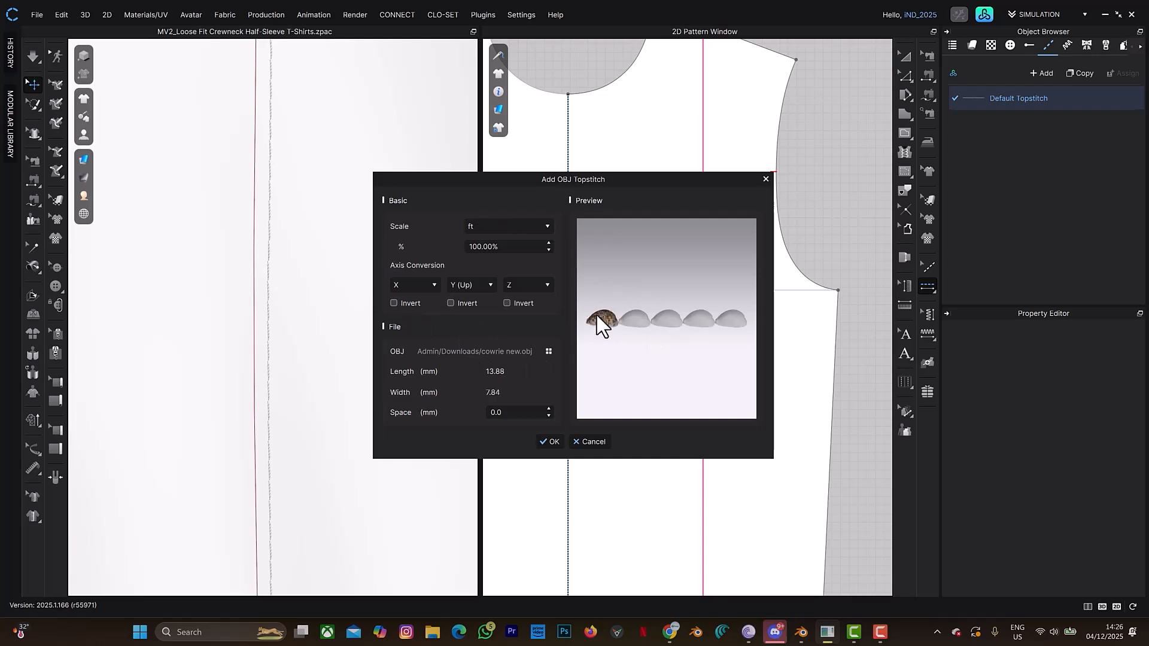
- Set the OBJ topstitch's axis conversion to X, Z (Up), Y and accept the settings
click(527, 285)
click(513, 308)
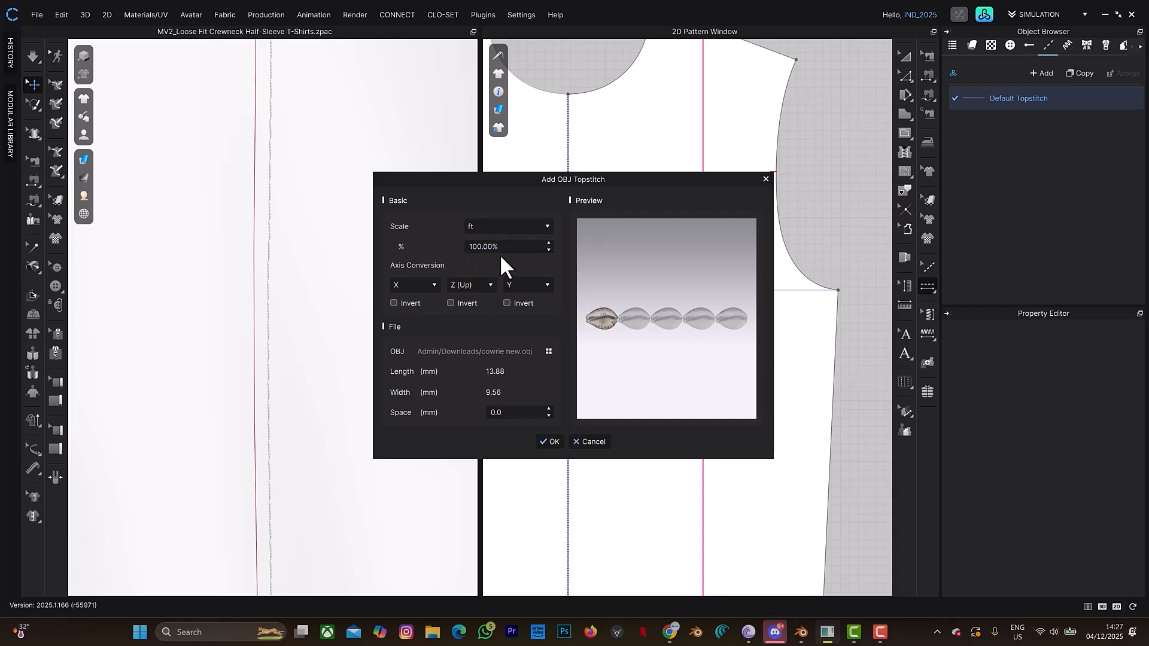
click(550, 442)
- Examine the size, orientation and placement of the cowrie topstitches on the 3D T-shirt up close and from several angles
scroll(383, 345, down, 3)
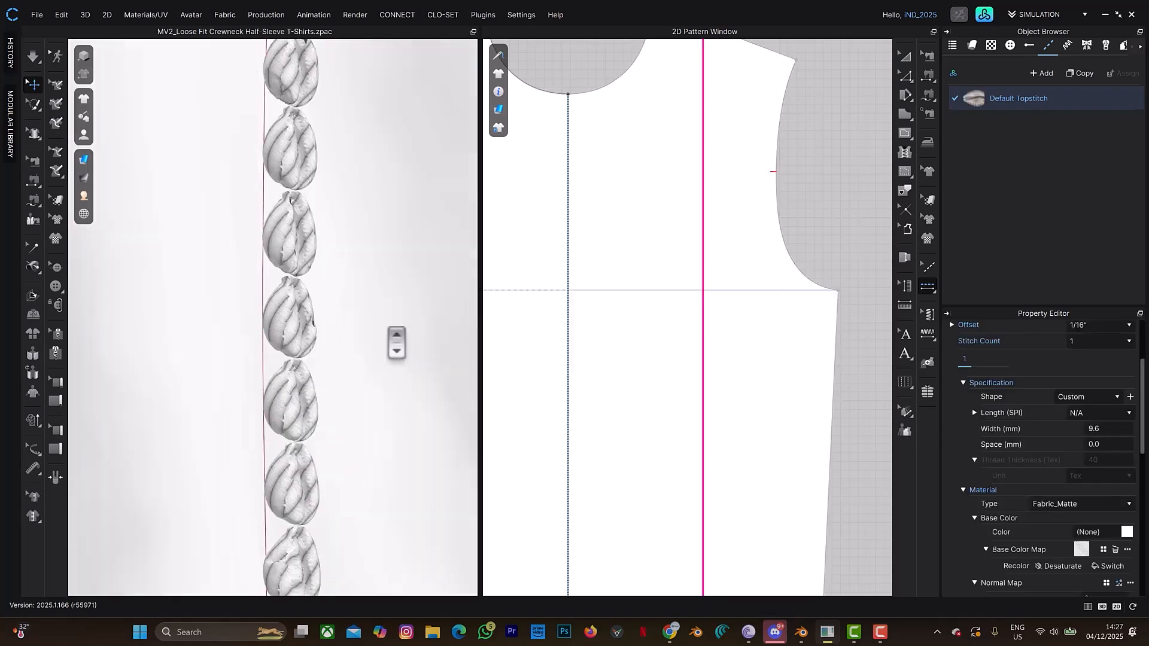
scroll(376, 347, down, 5)
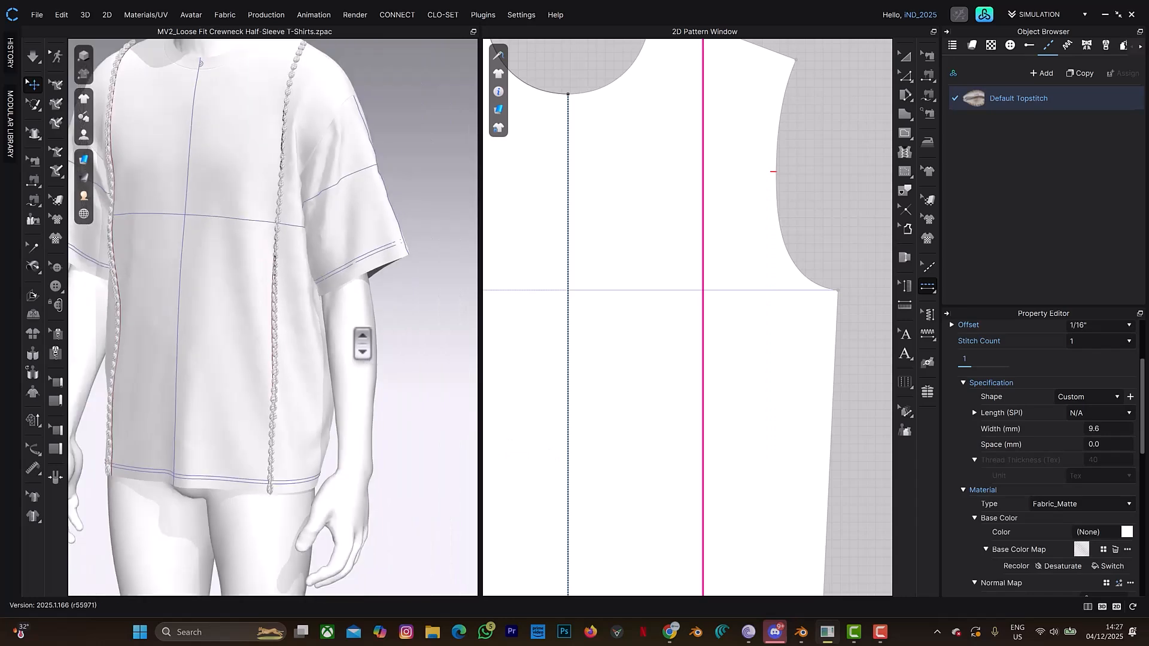
scroll(344, 339, down, 1)
right_drag(344, 336, 385, 303)
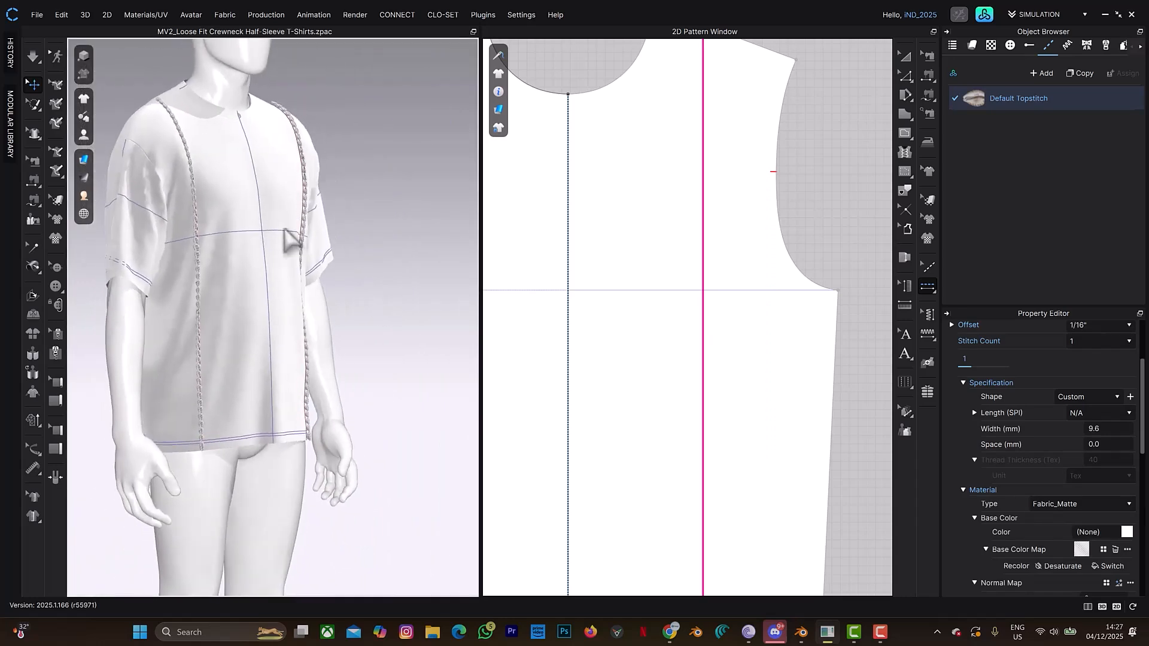
scroll(295, 245, up, 4)
scroll(295, 245, up, 3)
right_drag(321, 321, 468, 465)
scroll(299, 229, up, 4)
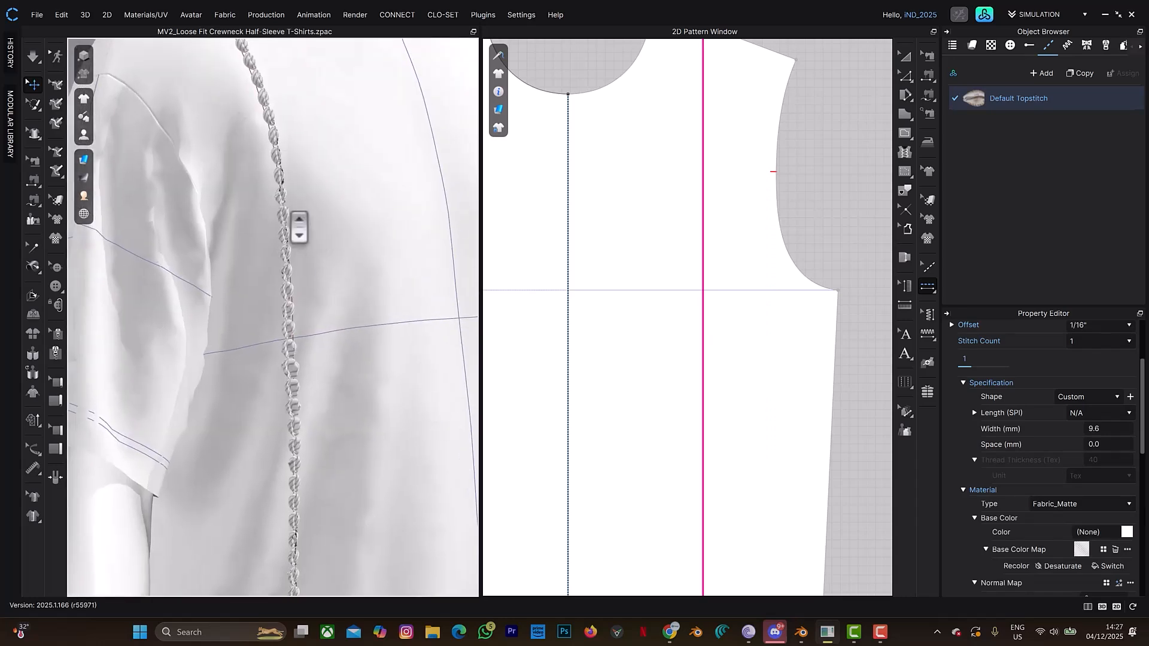
scroll(299, 232, down, 4)
scroll(294, 277, up, 4)
scroll(333, 323, down, 5)
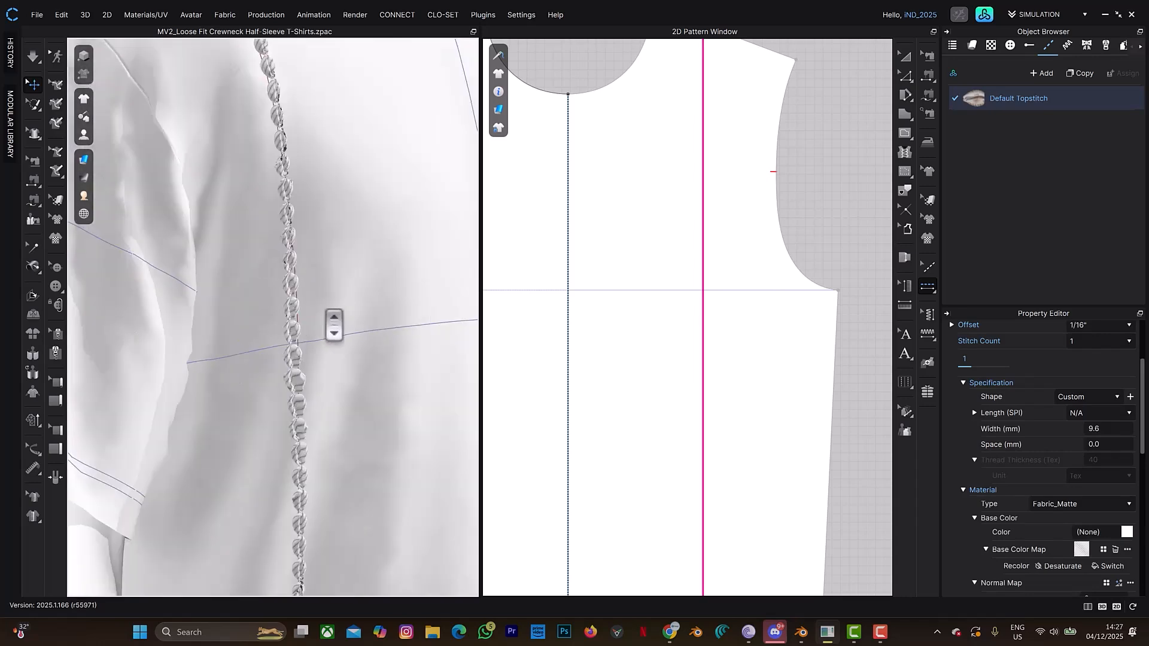
scroll(343, 345, down, 5)
right_drag(385, 333, 385, 333)
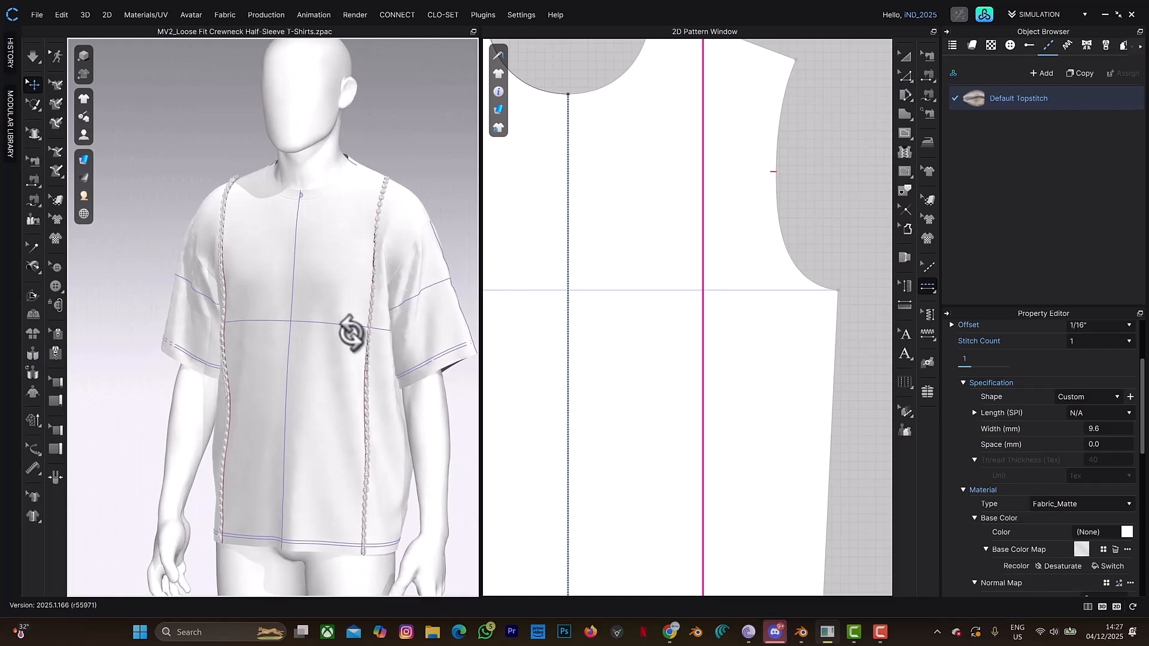
- Start a new custom OBJ shape for the Default Topstitch and load cowrie new.obj from Downloads
click(1130, 398)
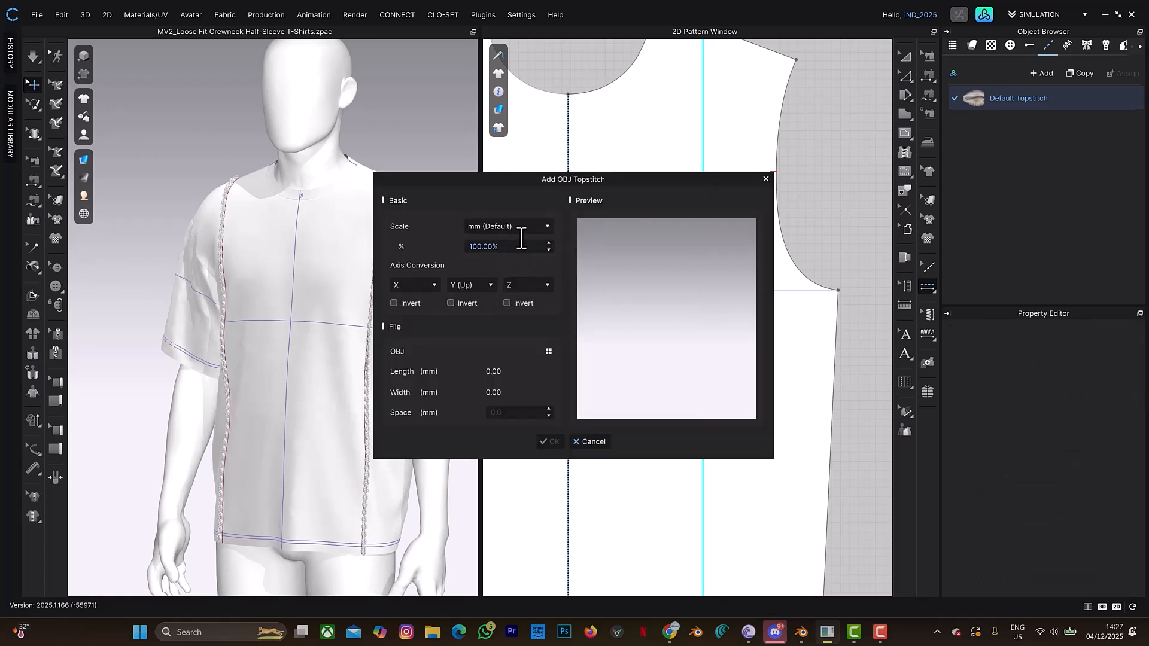
click(545, 349)
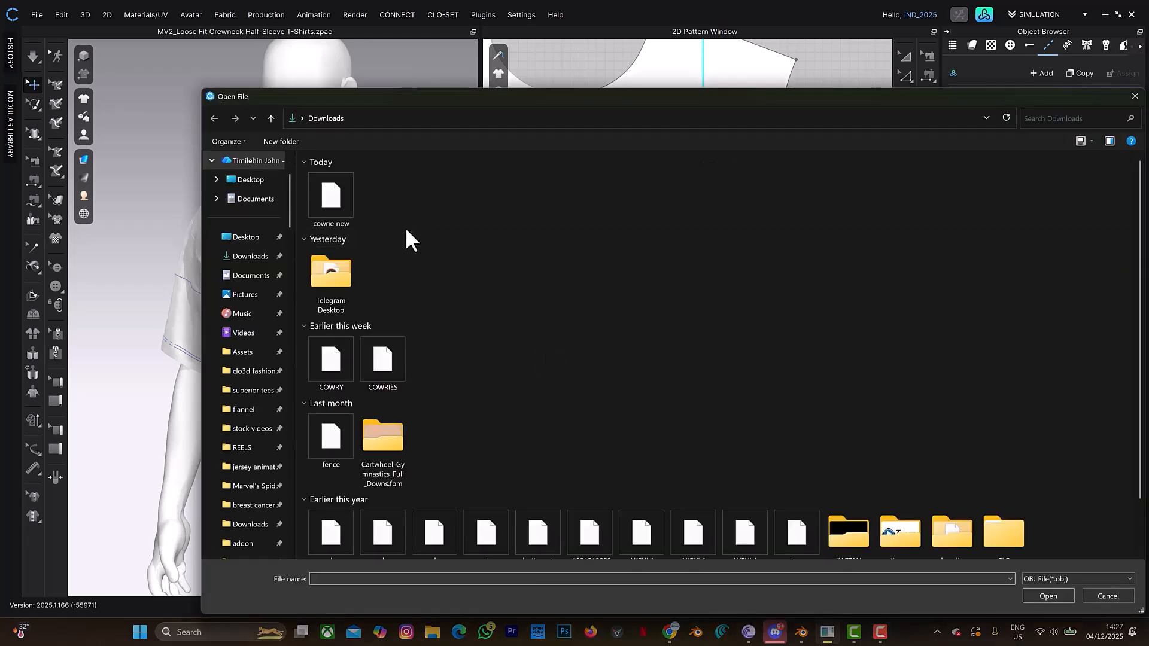
click(326, 197)
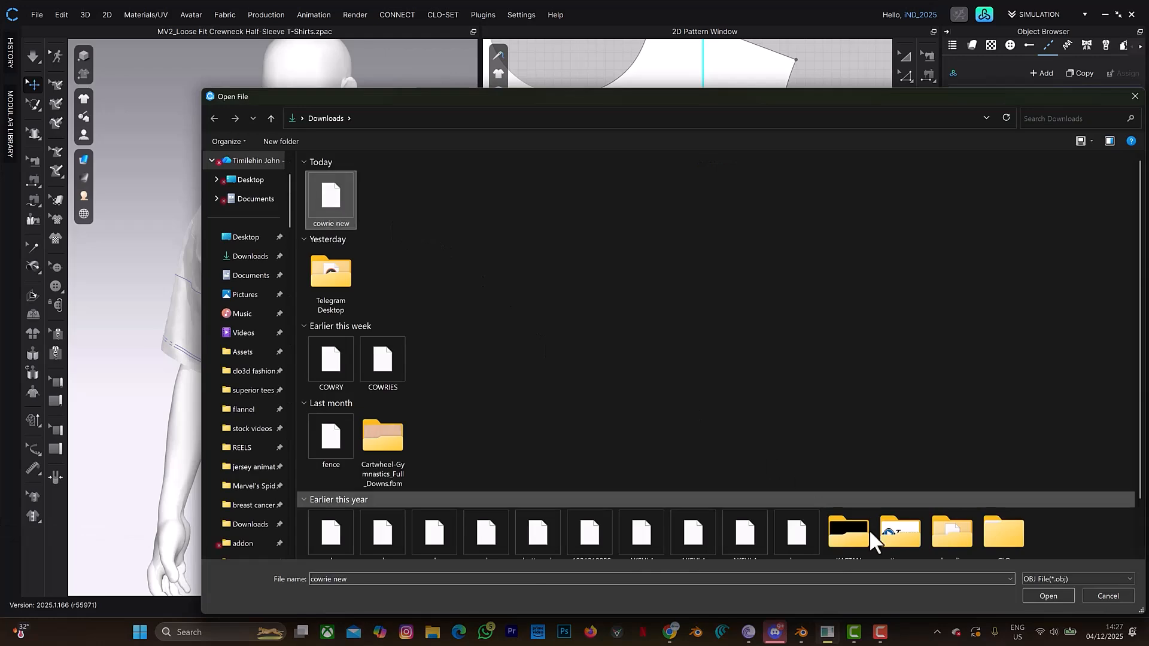
click(1029, 591)
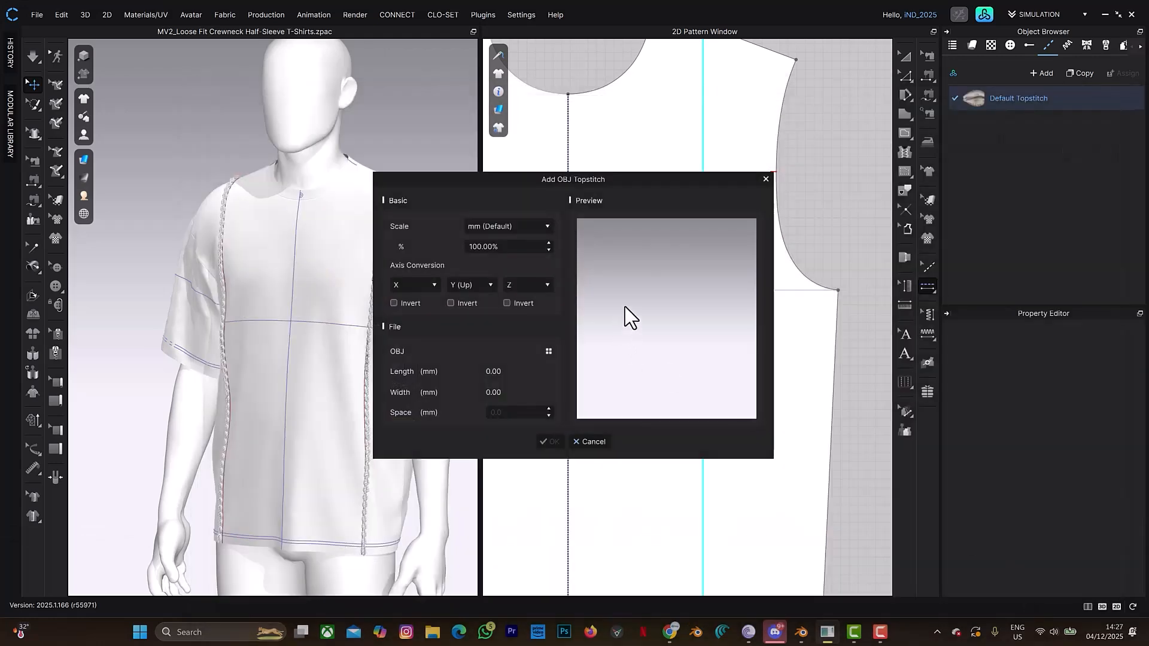
- Set the scale percentage of the new OBJ topstitch to 120%
double_click(504, 248)
text(120)
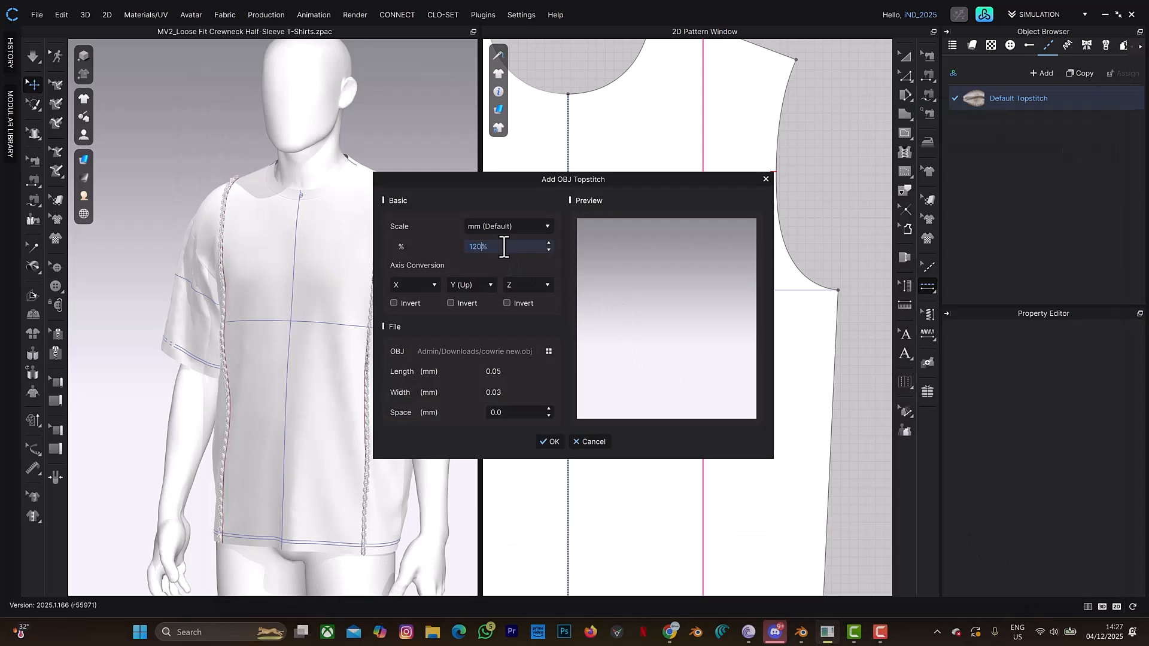
key(Return)
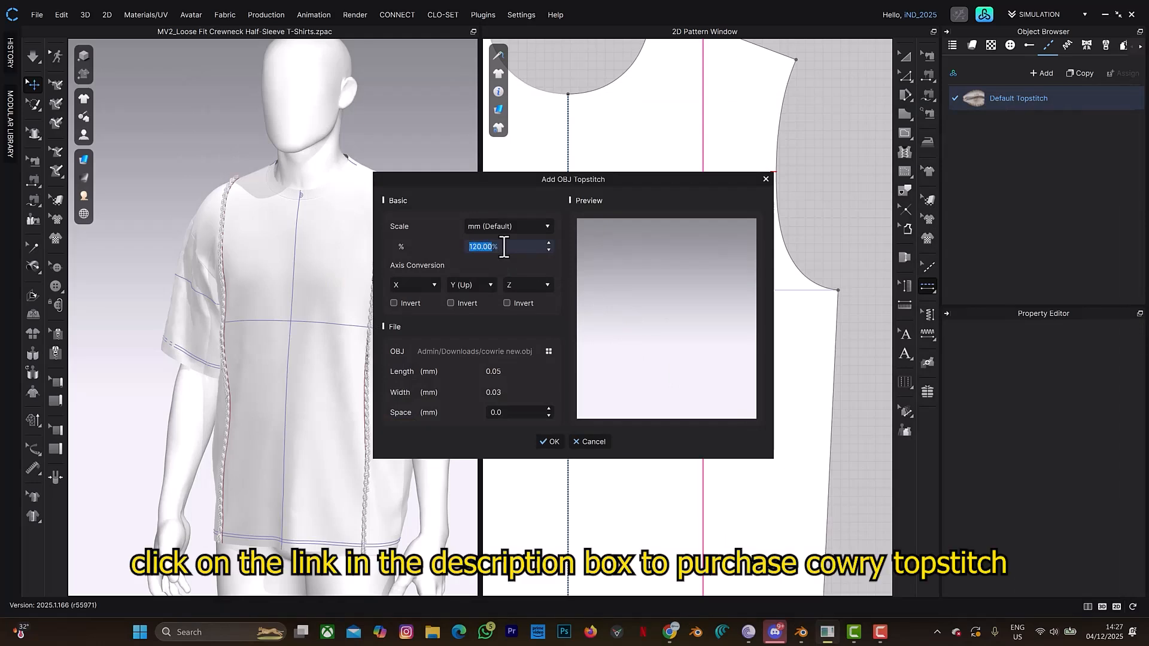
key(BackSpace)
key(Return)
- Set the OBJ topstitch's scale unit to ft and its axis conversion to X, Z (Up), Y, and accept the settings
click(514, 225)
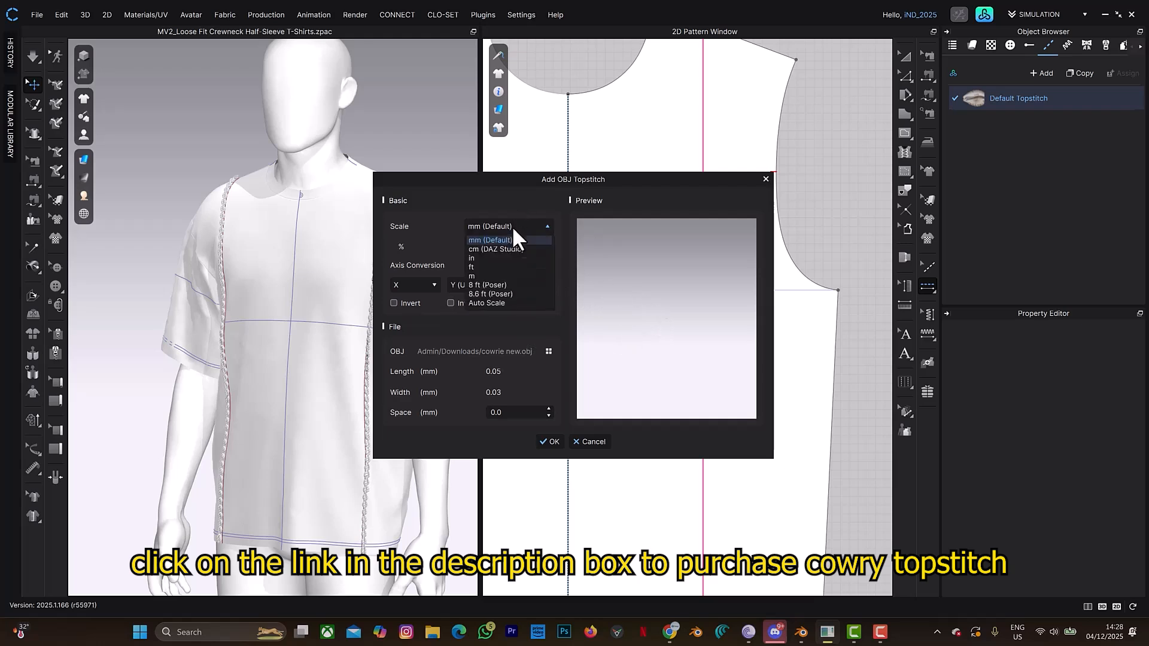
click(490, 263)
click(520, 307)
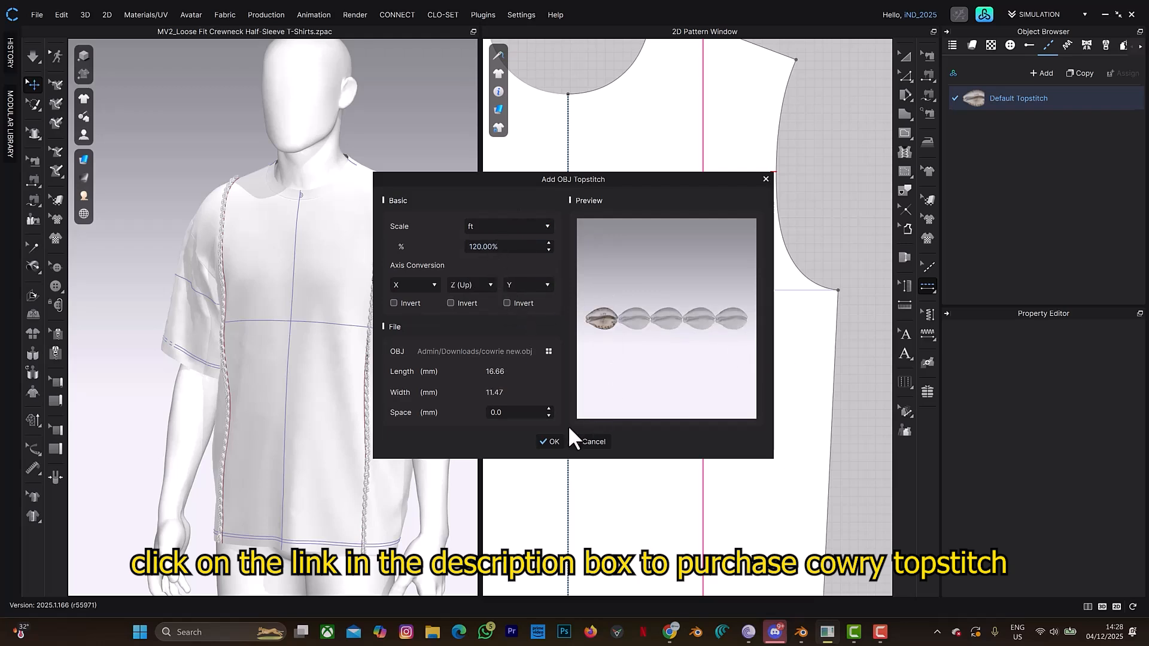
click(548, 442)
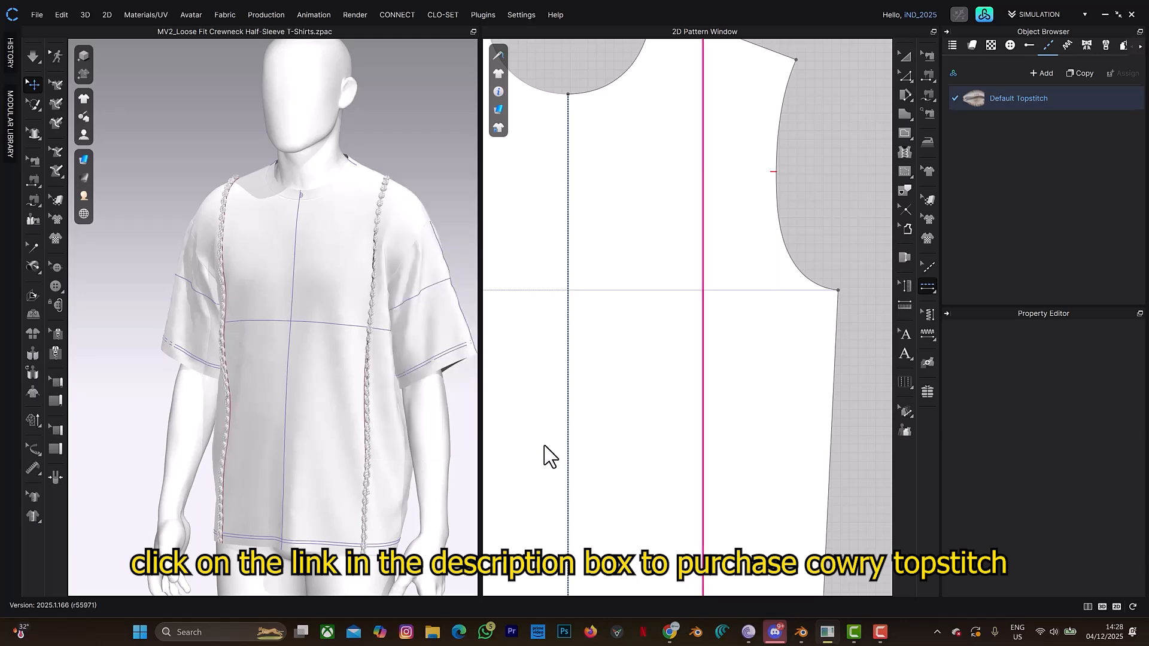
- Examine the enlarged cowrie topstitches on the 3D T-shirt up close, checking their size and how they sit on the fabric
right_drag(441, 371, 409, 291)
scroll(409, 292, up, 3)
middle_drag(410, 290, 327, 358)
scroll(360, 293, up, 3)
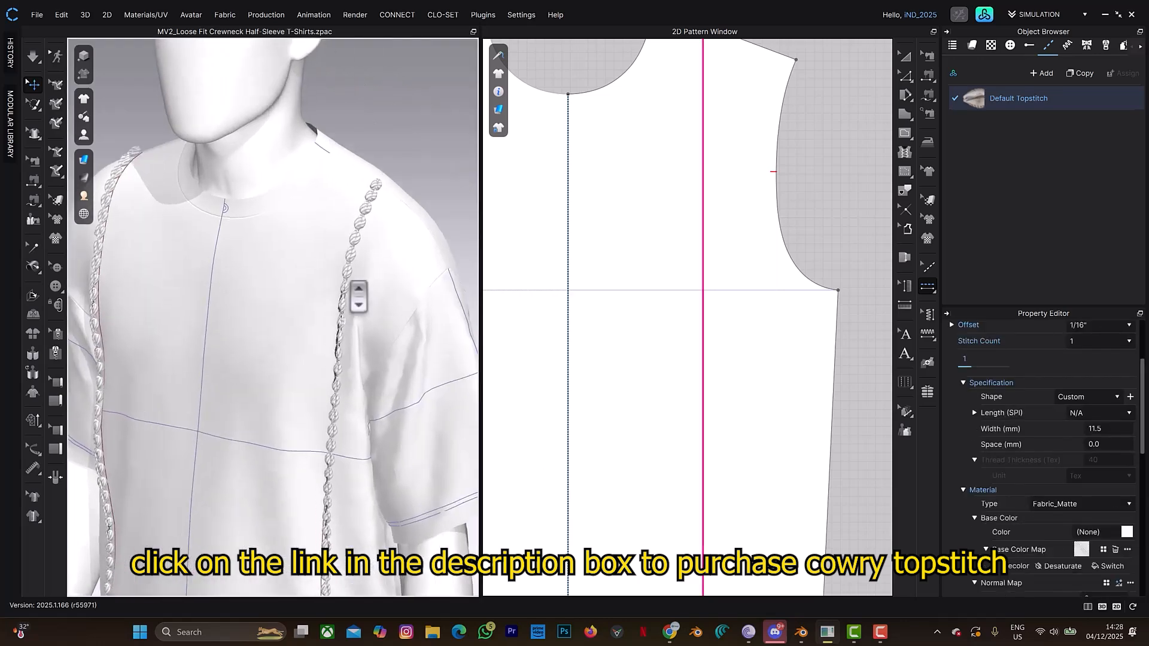
right_drag(369, 280, 351, 267)
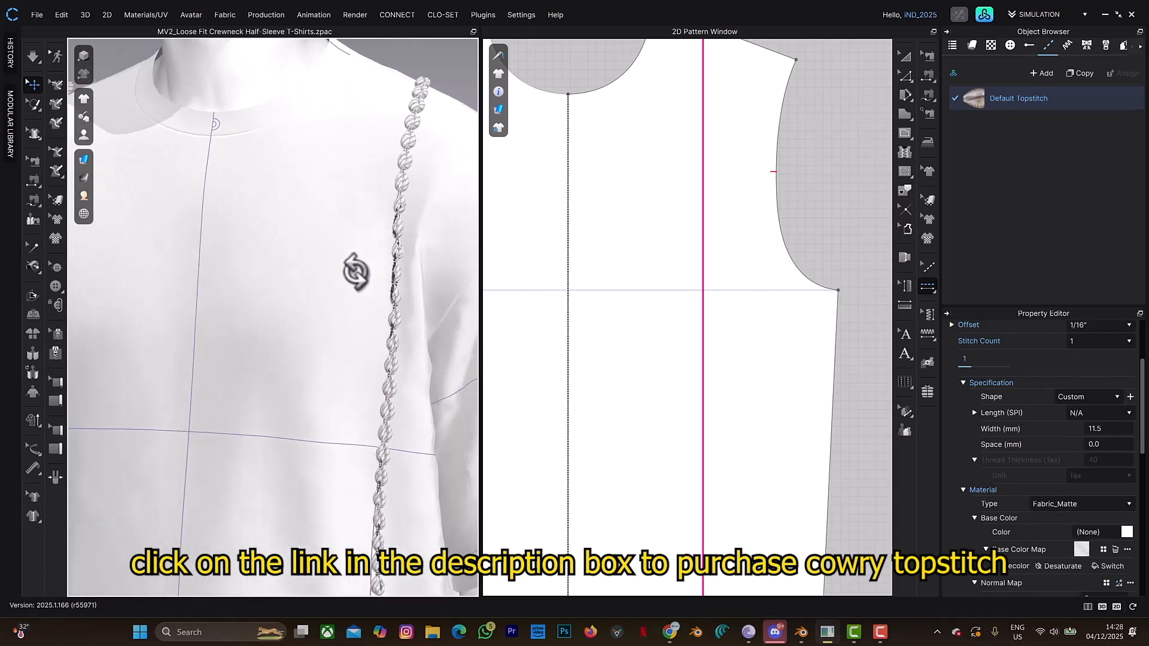
scroll(419, 249, up, 5)
middle_drag(439, 249, 305, 297)
scroll(319, 282, down, 6)
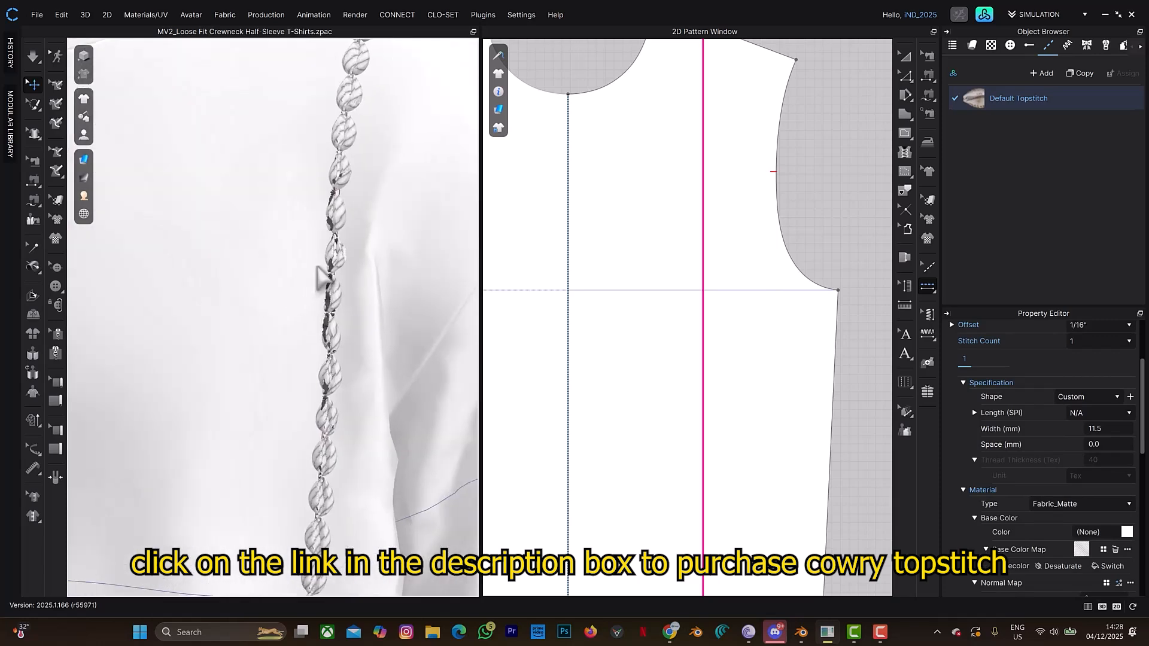
scroll(318, 282, down, 5)
right_drag(301, 329, 237, 267)
scroll(227, 269, up, 5)
scroll(227, 269, up, 3)
right_drag(303, 284, 417, 284)
scroll(291, 307, up, 4)
scroll(287, 309, down, 5)
scroll(286, 308, down, 5)
right_drag(300, 311, 326, 318)
scroll(350, 327, up, 3)
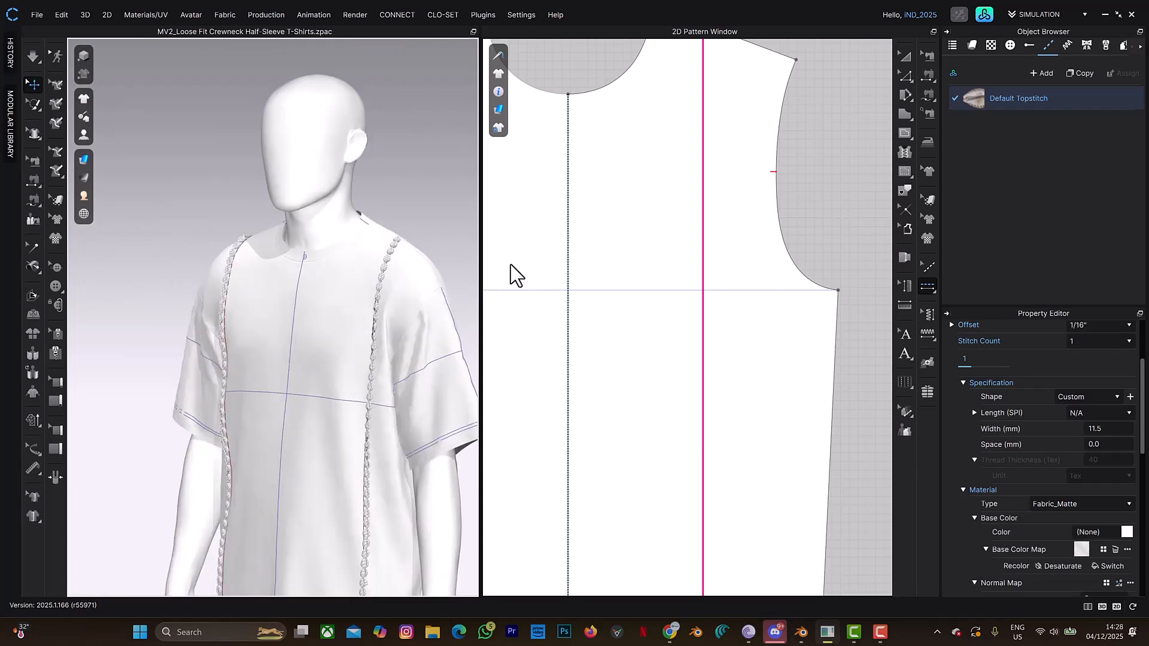
scroll(671, 256, down, 4)
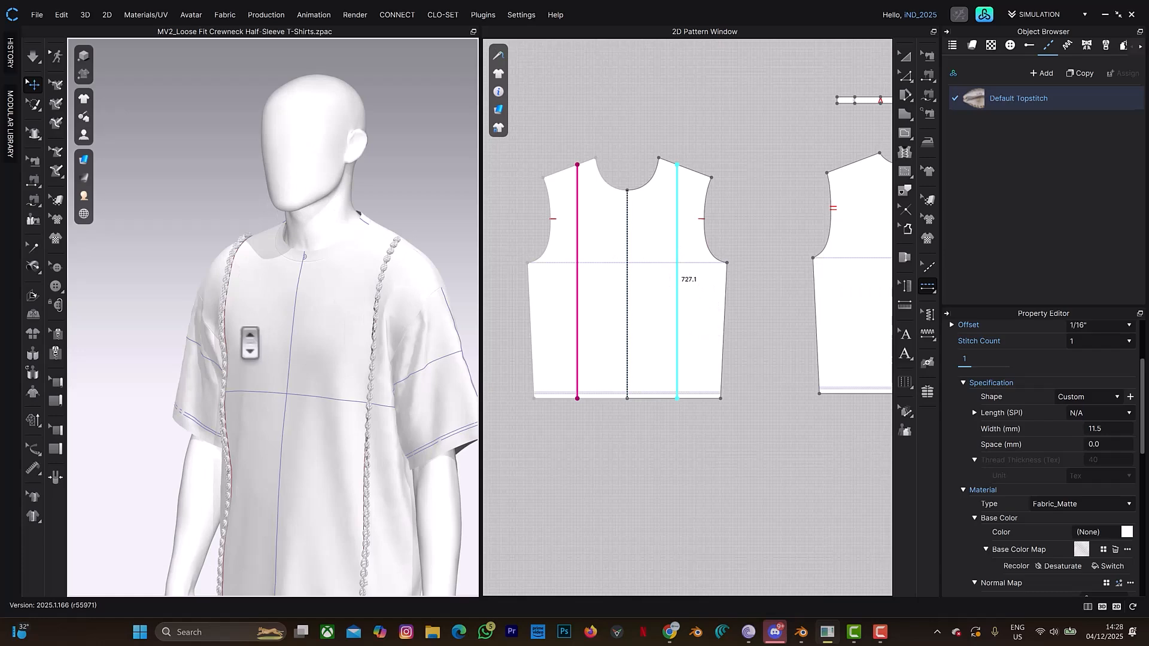
scroll(397, 307, up, 3)
middle_drag(398, 308, 236, 290)
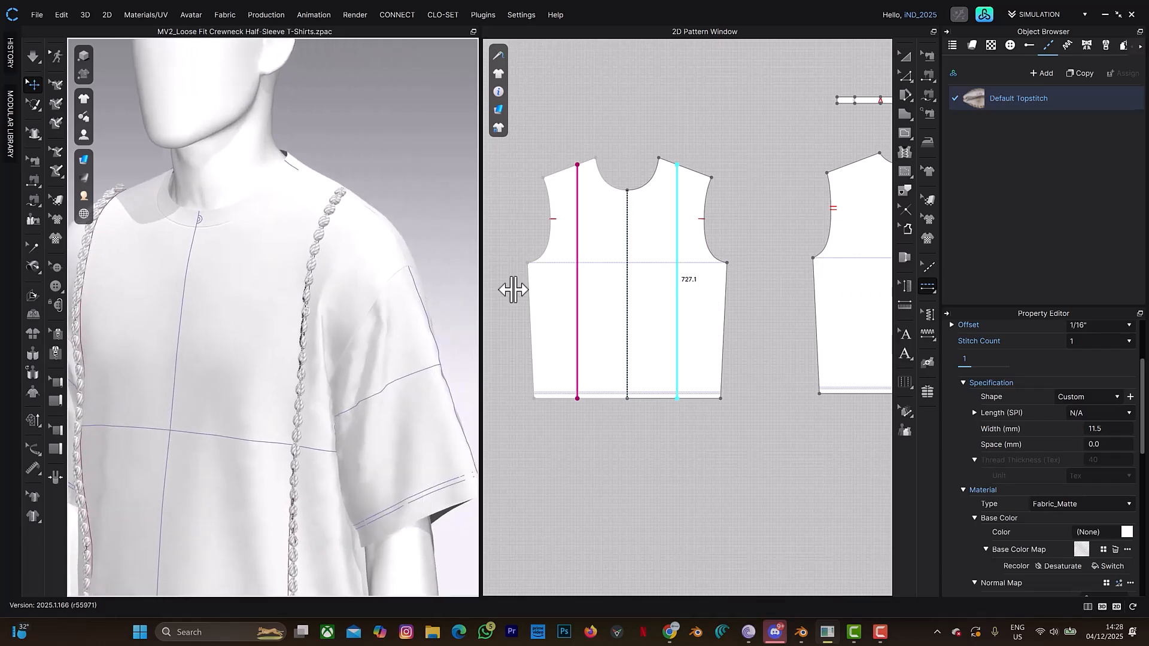
- Select the front bodice pattern and set its particle distance to 5 mm
key(a)
click(701, 275)
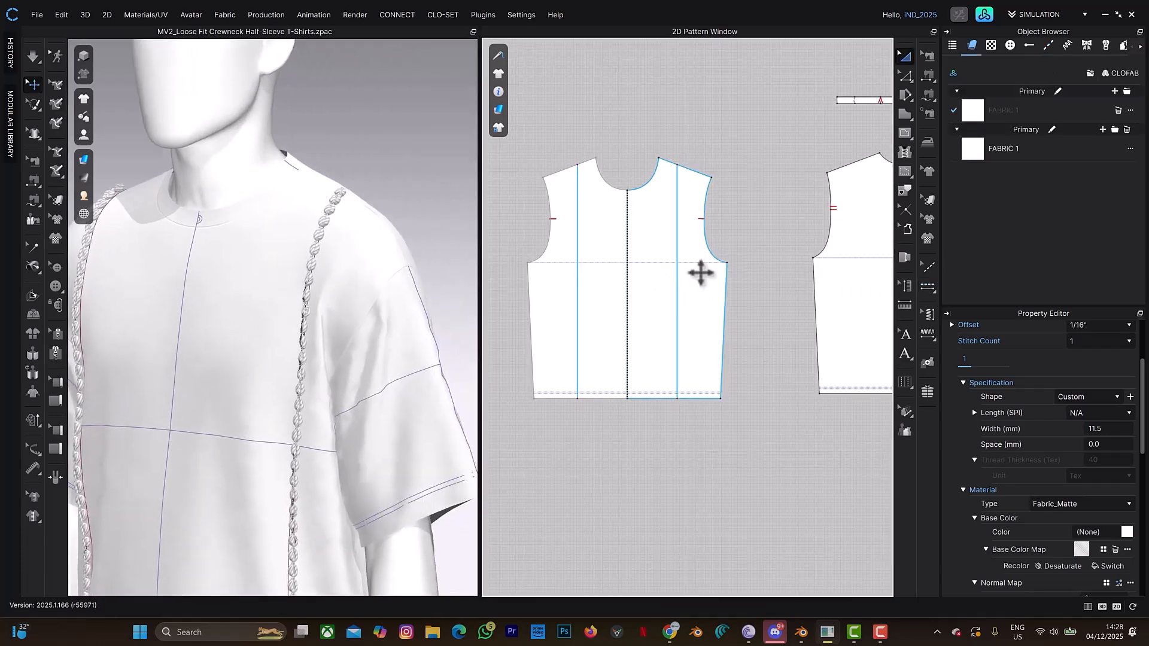
click(702, 273)
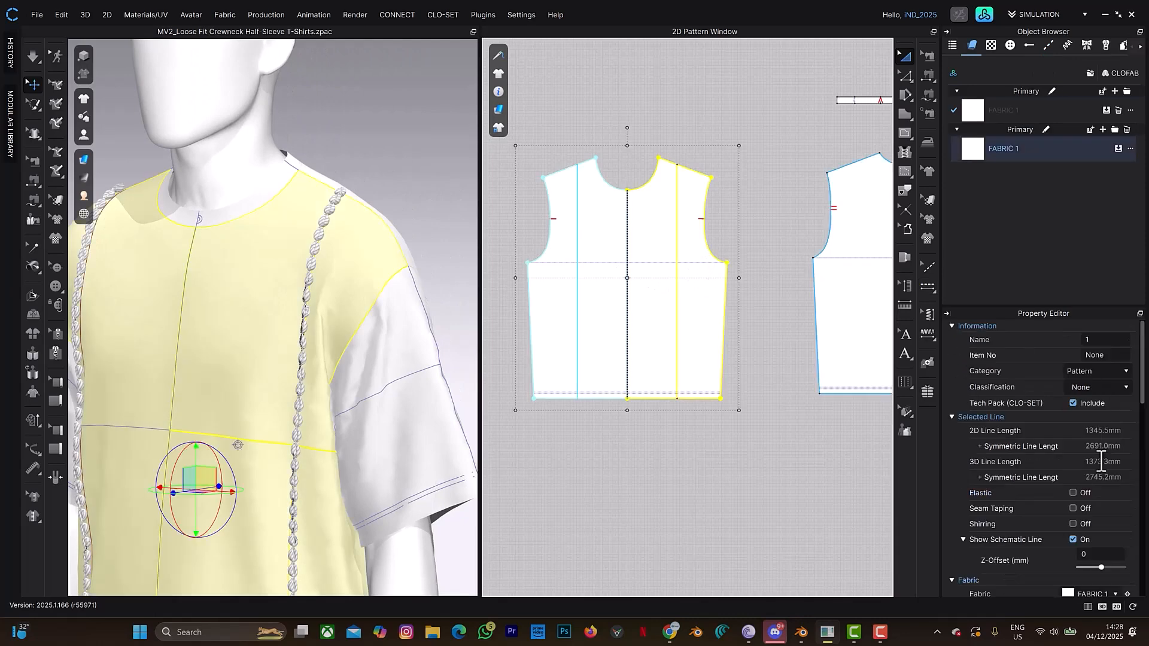
scroll(1038, 530, down, 3)
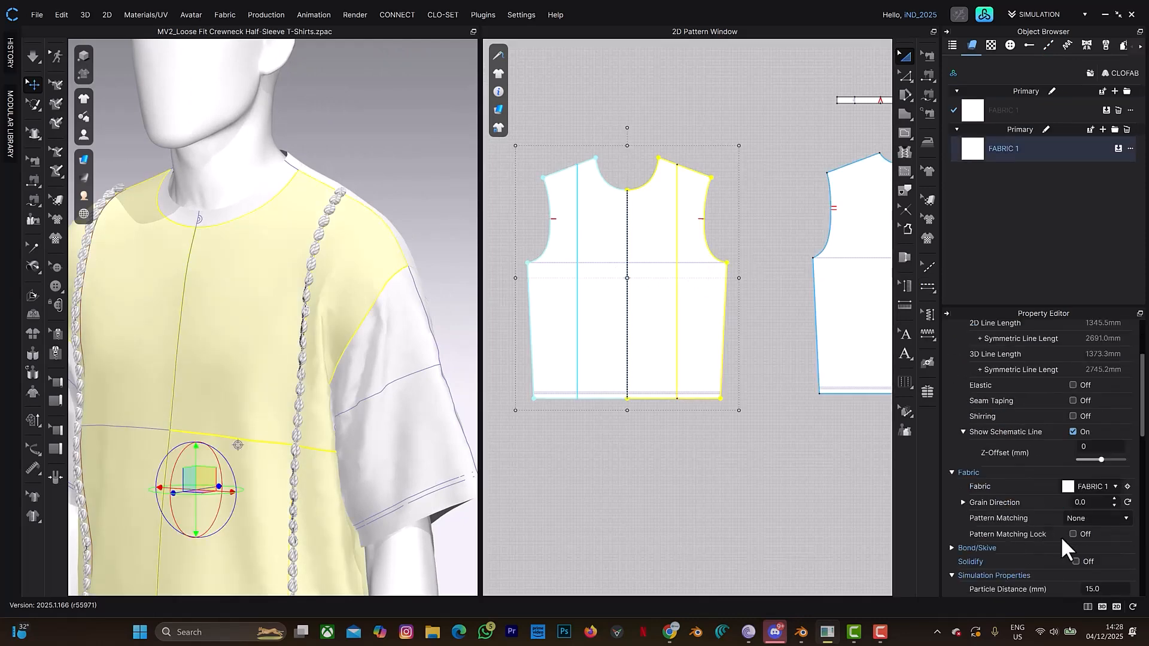
double_click(1095, 589)
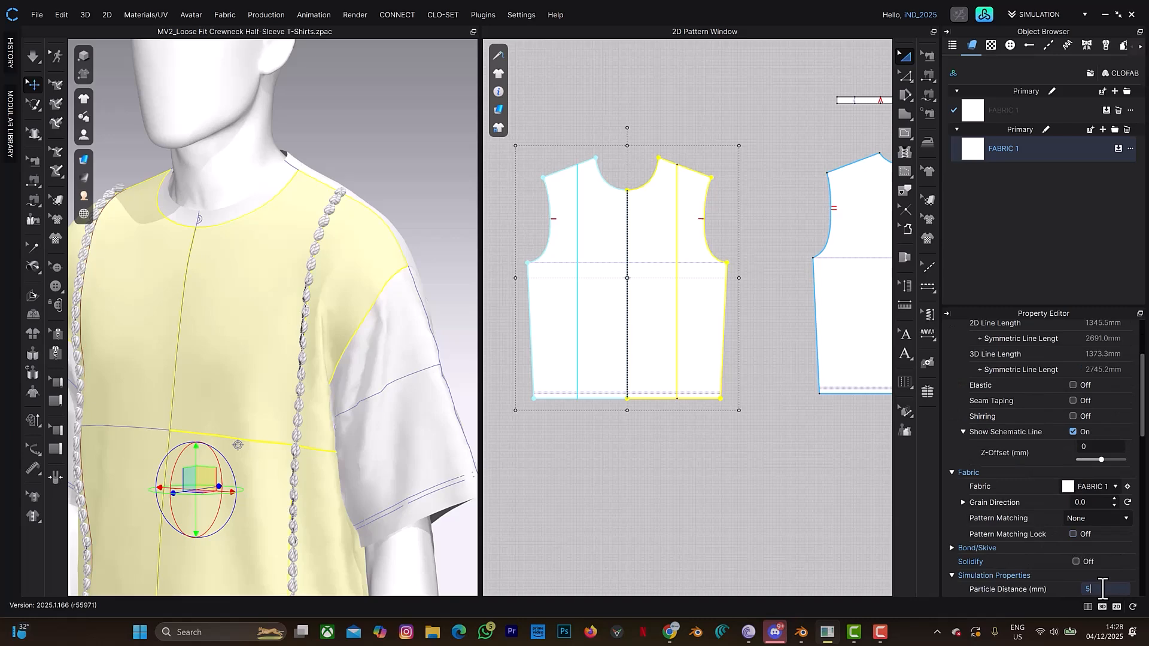
key(Return)
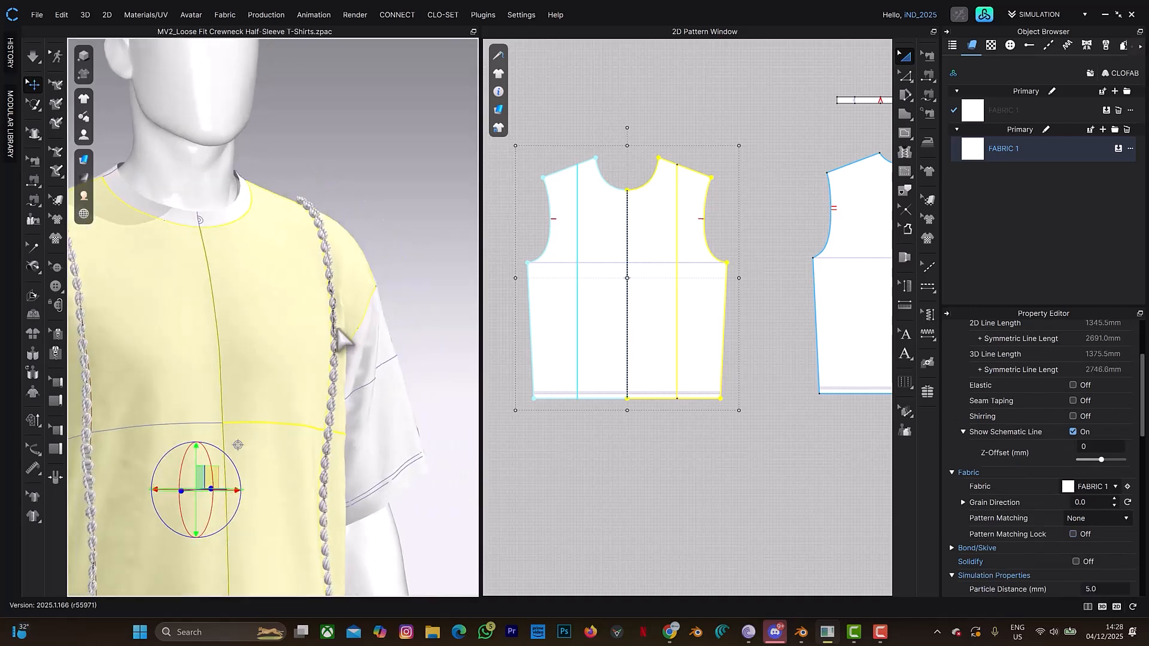
- Simulate the T-shirt with the refined front mesh, stop the simulation and inspect the cowrie topstitch up close
key(space)
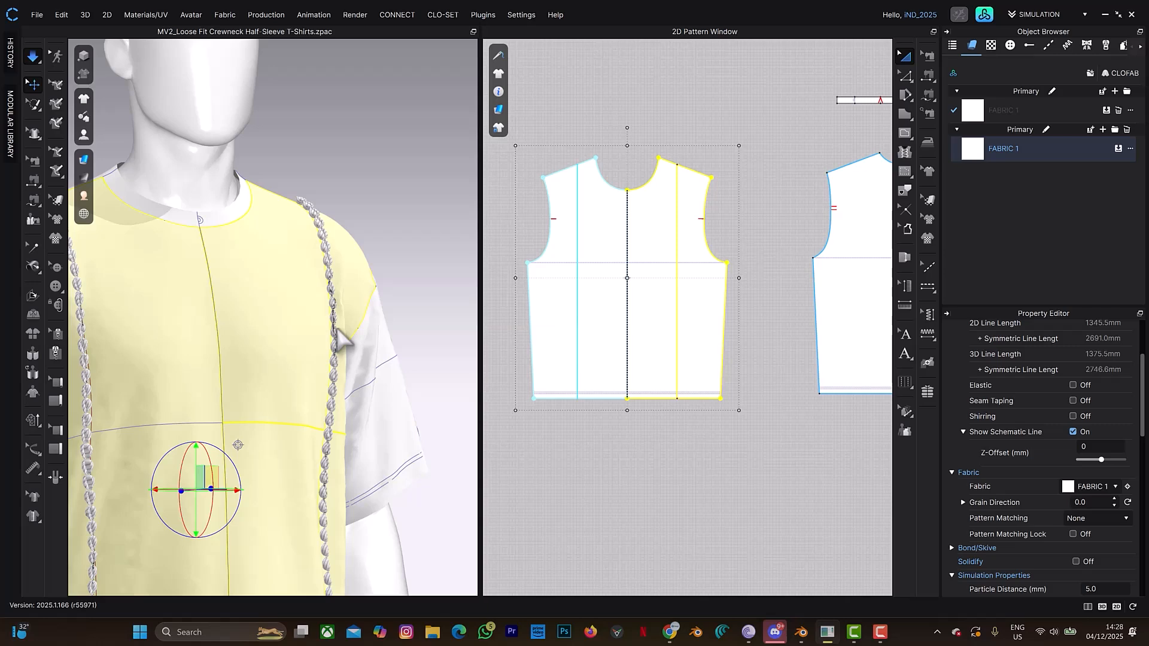
key(space)
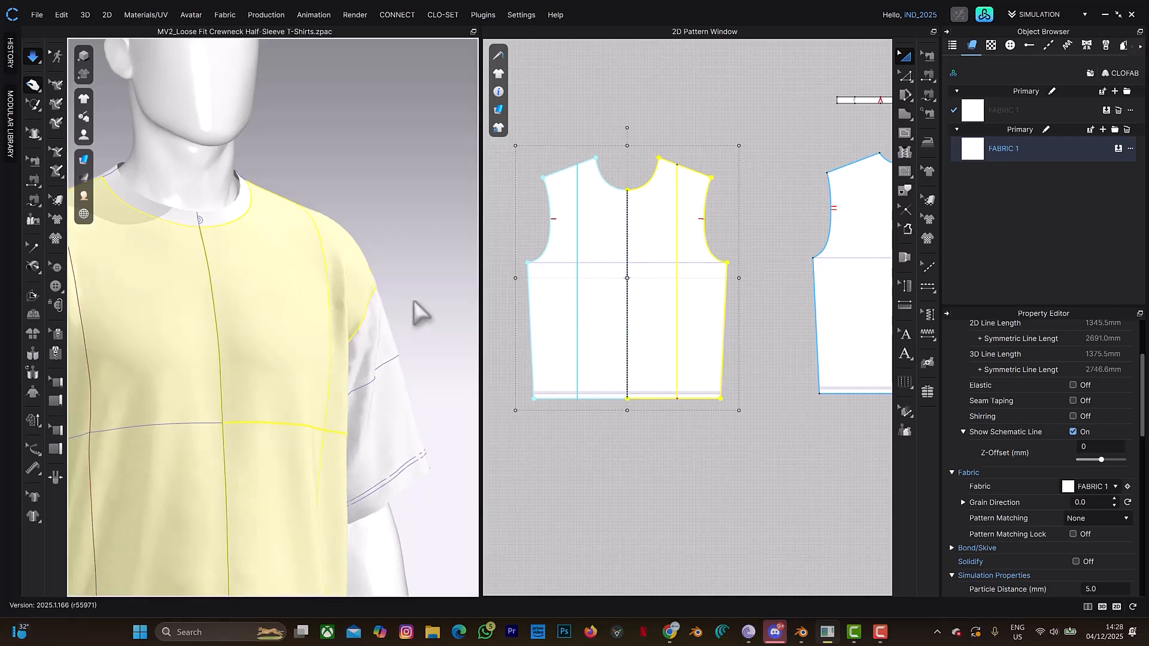
key(space)
right_drag(410, 310, 366, 305)
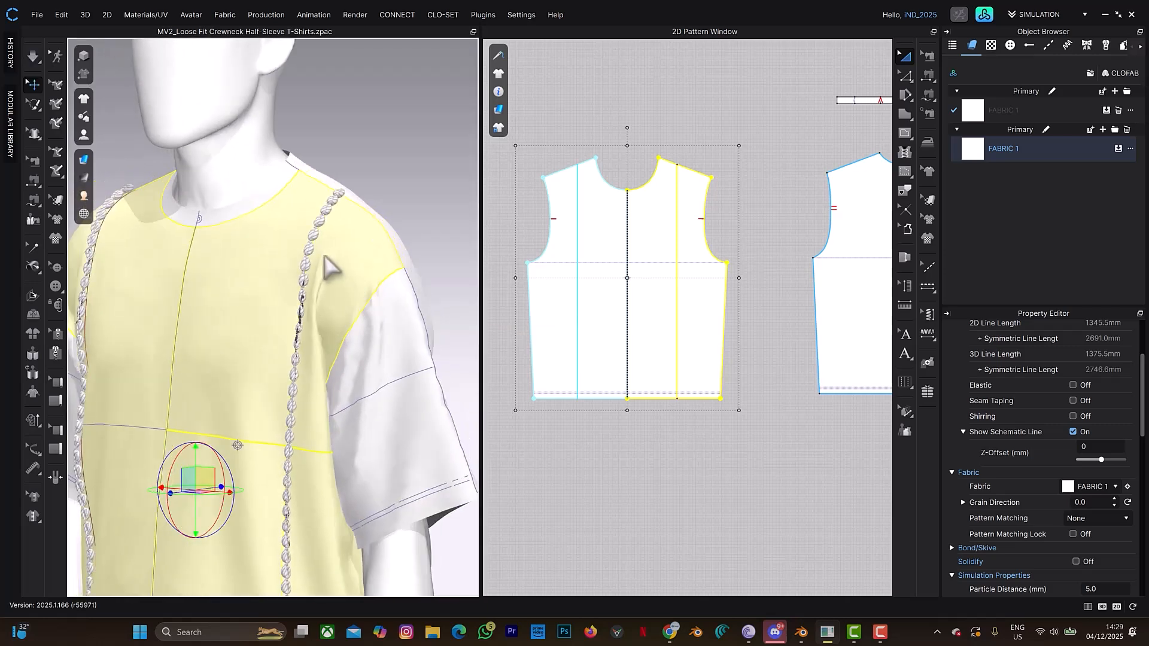
scroll(379, 304, up, 10)
right_click(402, 298)
- Extend the upper end of the internal line on the front pattern's right half straight up past the shoulder edge
click(678, 216)
click(693, 128)
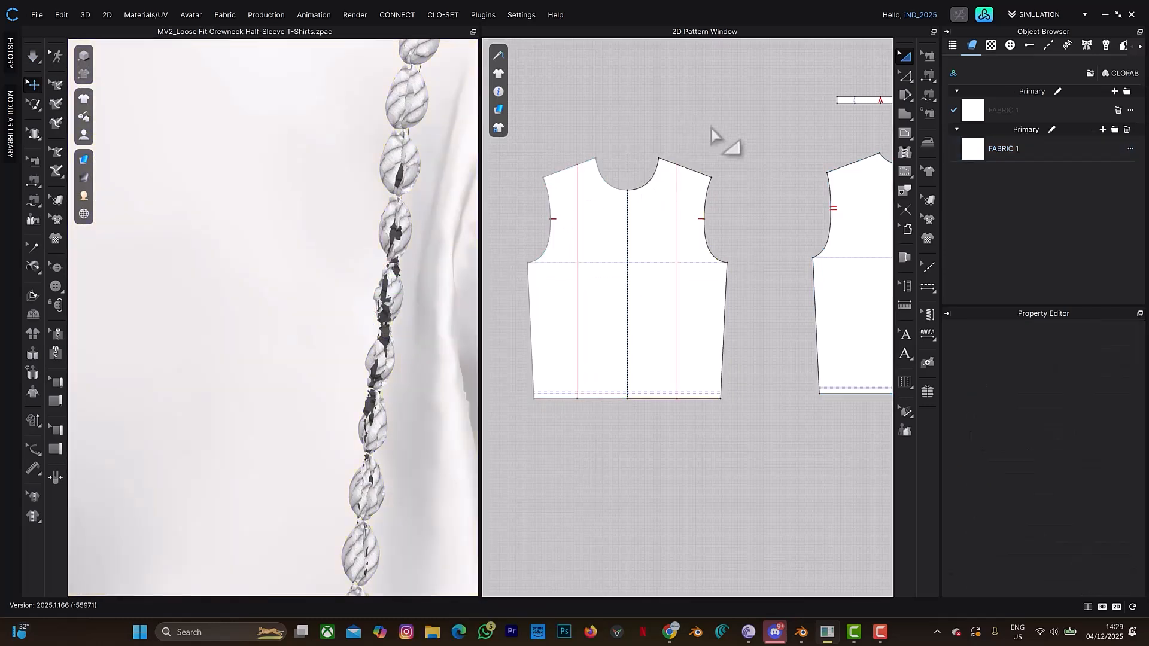
scroll(722, 142, up, 5)
key(z)
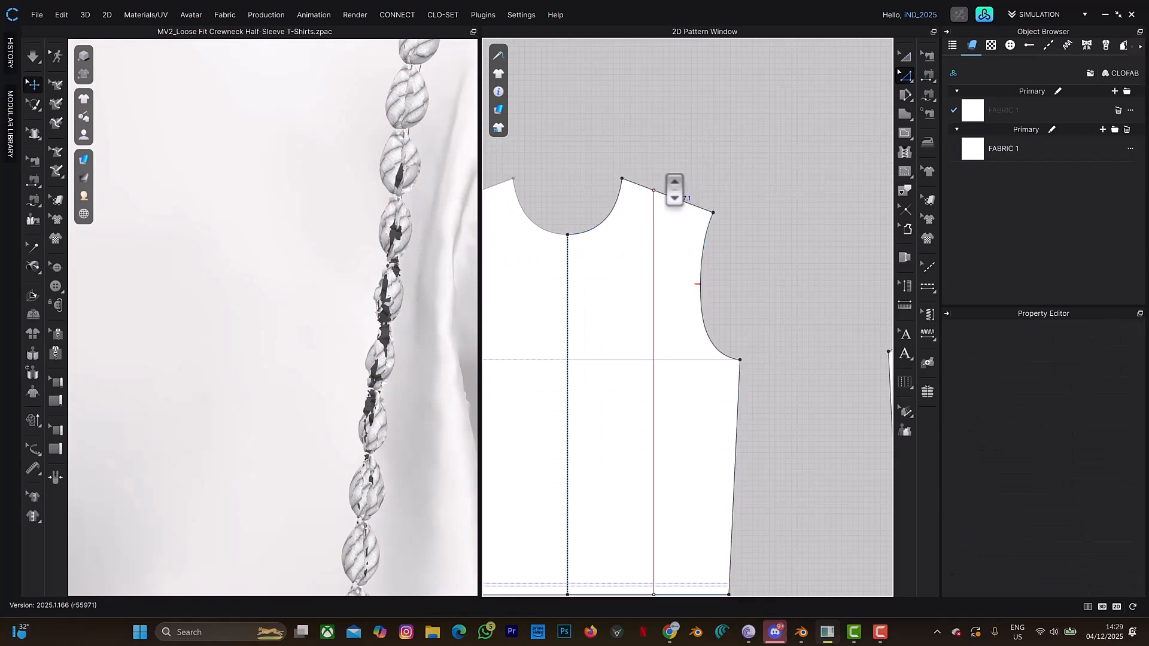
scroll(668, 180, up, 5)
drag(634, 225, 634, 185)
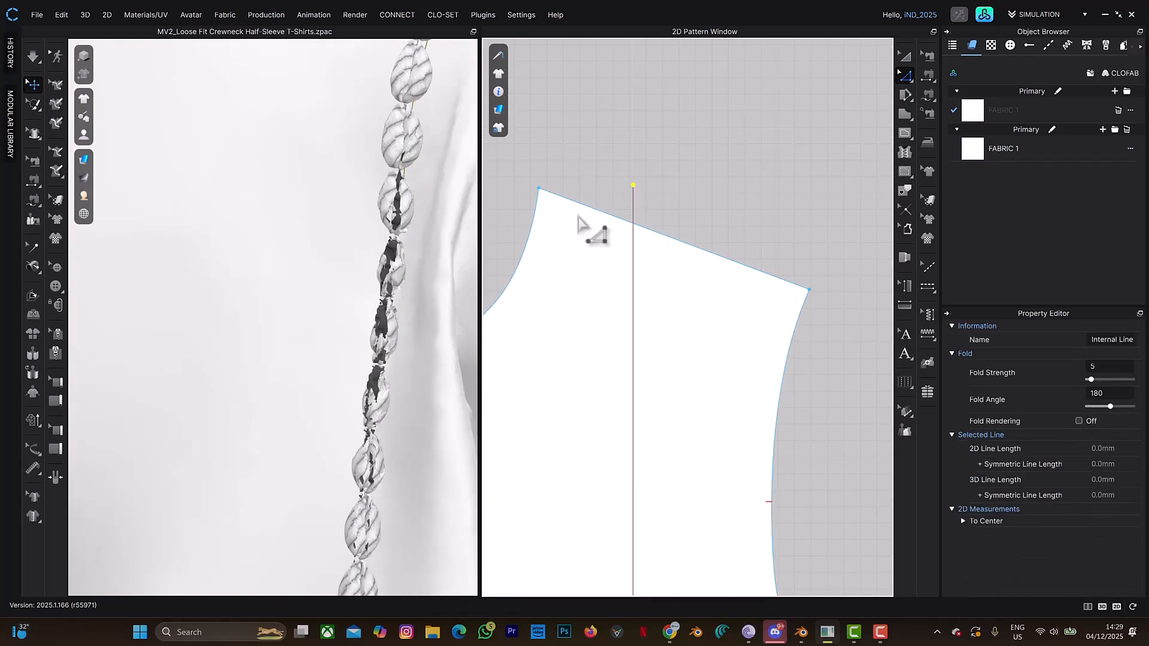
- Examine both cowrie topstitch lines on the 3D T-shirt from shoulder to hem for gaps and clipping
scroll(368, 300, down, 3)
scroll(374, 270, down, 5)
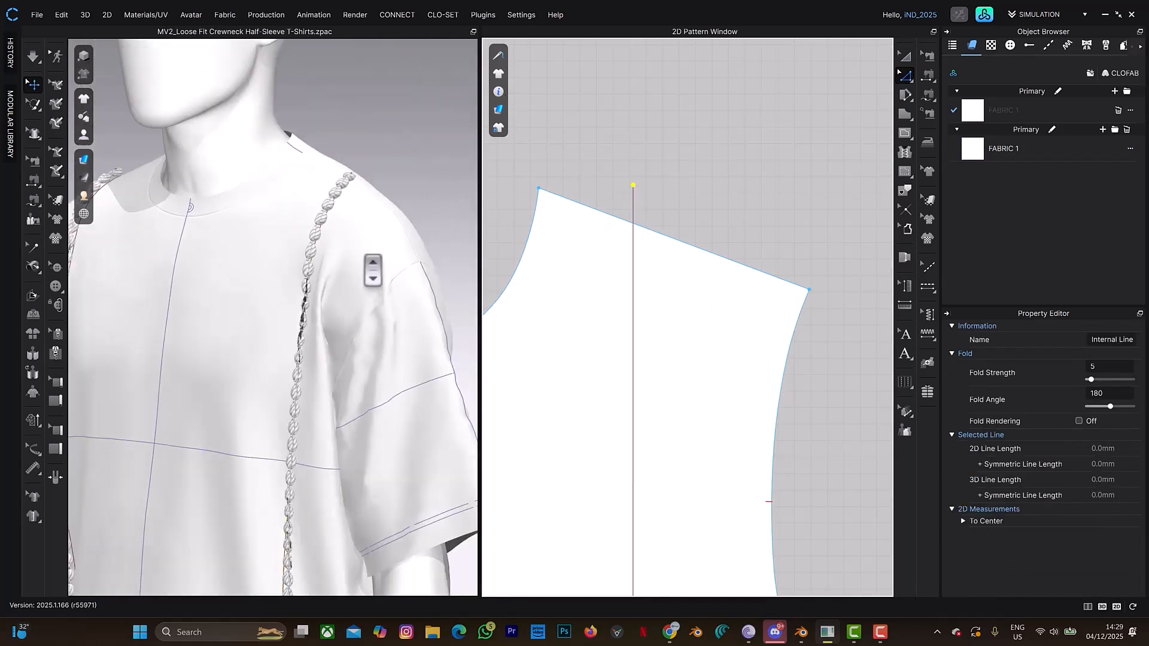
scroll(336, 256, up, 8)
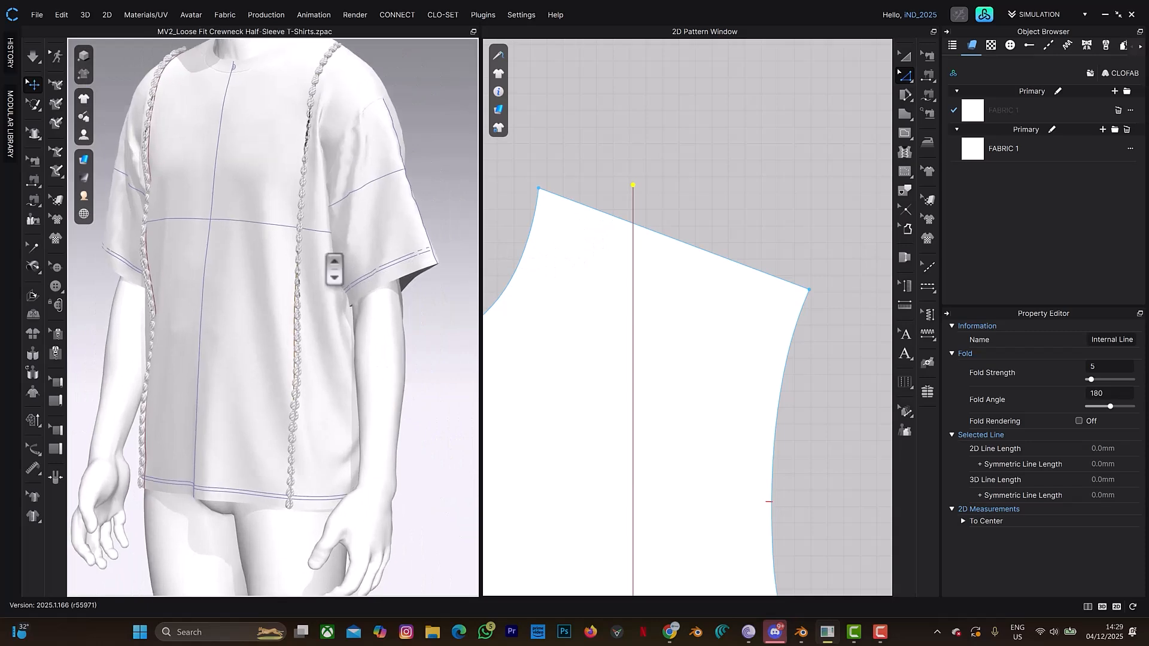
scroll(364, 251, down, 2)
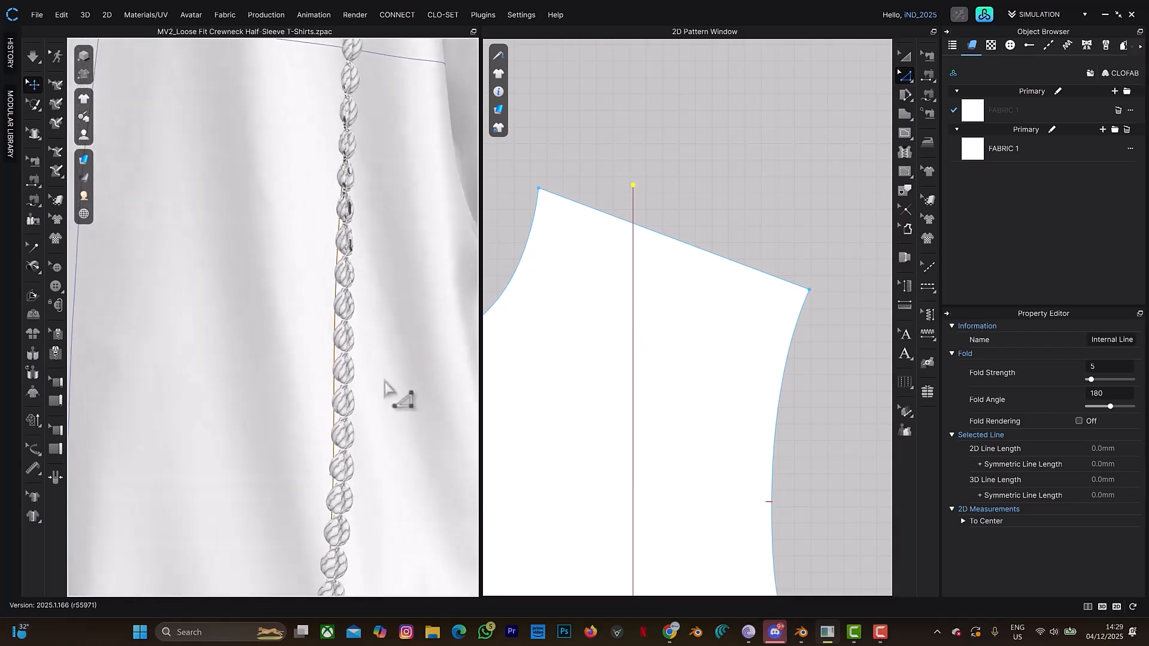
scroll(398, 390, down, 8)
scroll(307, 264, up, 3)
scroll(242, 235, up, 3)
middle_drag(242, 235, 383, 440)
scroll(347, 354, up, 4)
right_drag(333, 339, 319, 346)
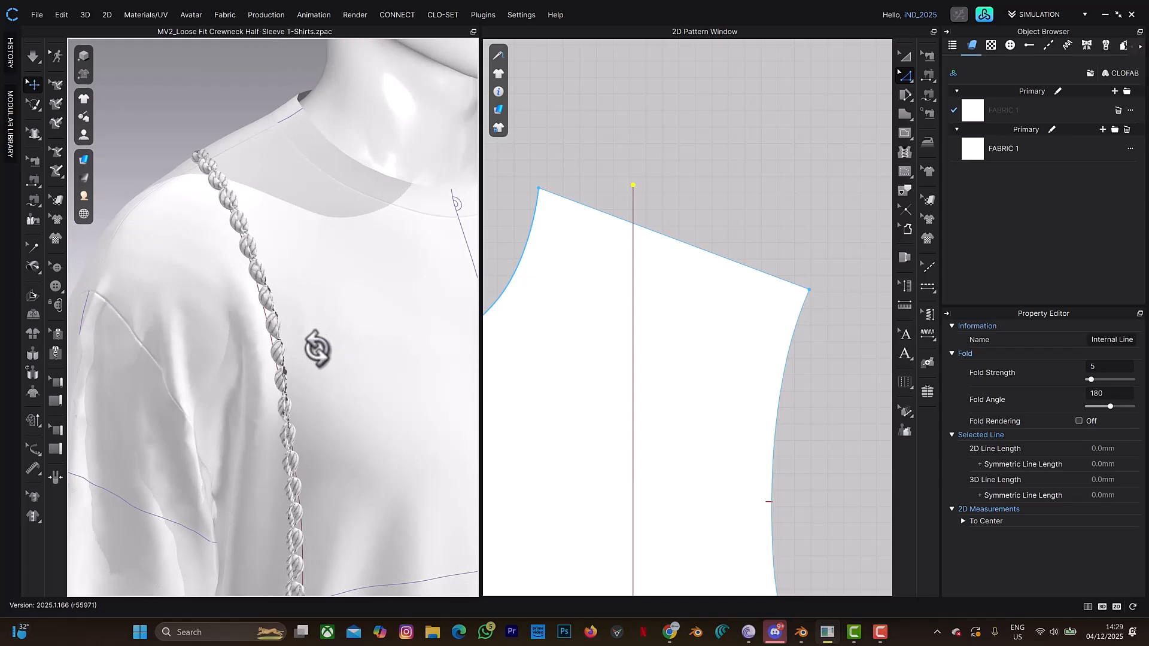
scroll(300, 177, up, 5)
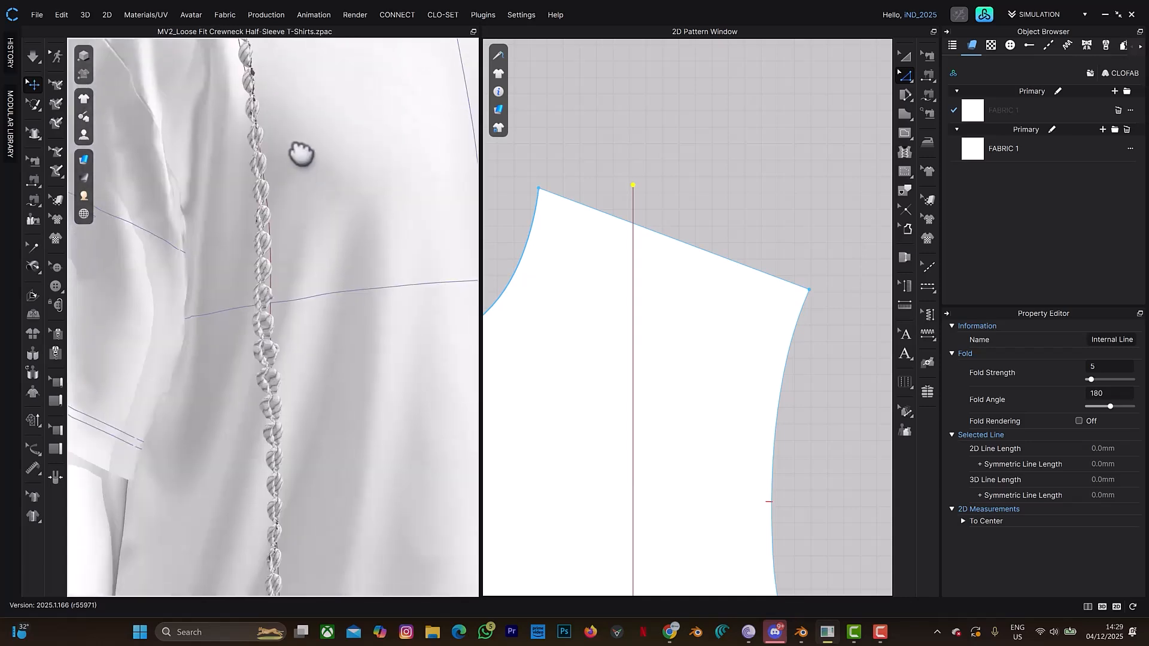
right_drag(321, 398, 305, 333)
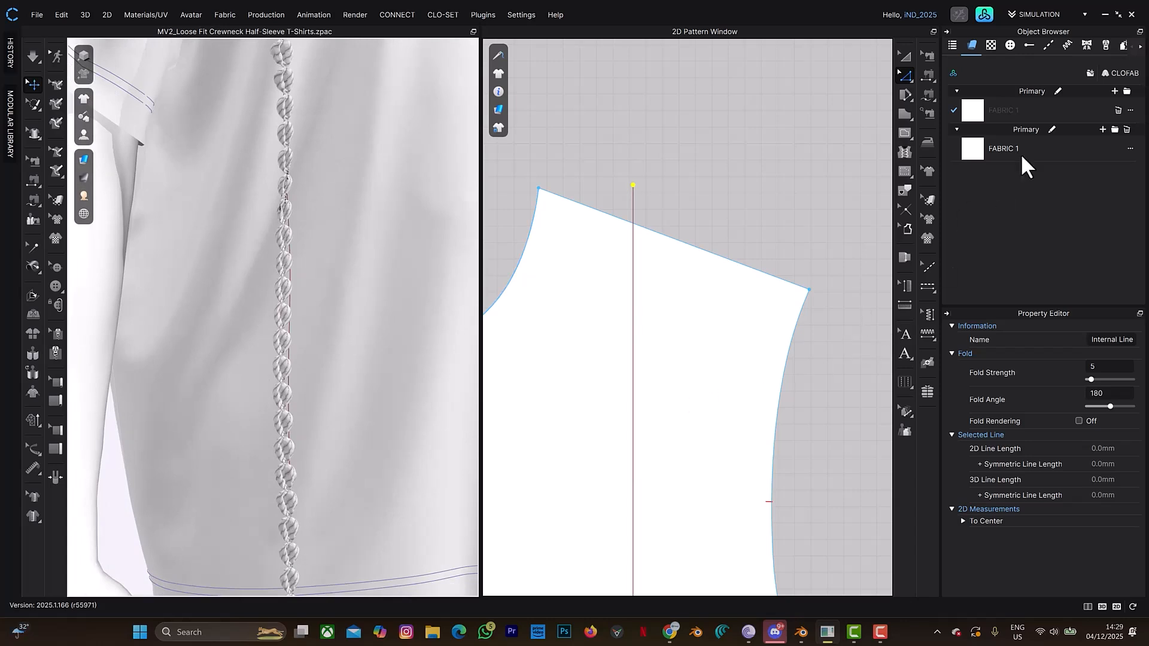
- Load the 571.13 image from the COWRIES folder in agbada2/project on drive D as the Default Topstitch's base color map
click(1045, 47)
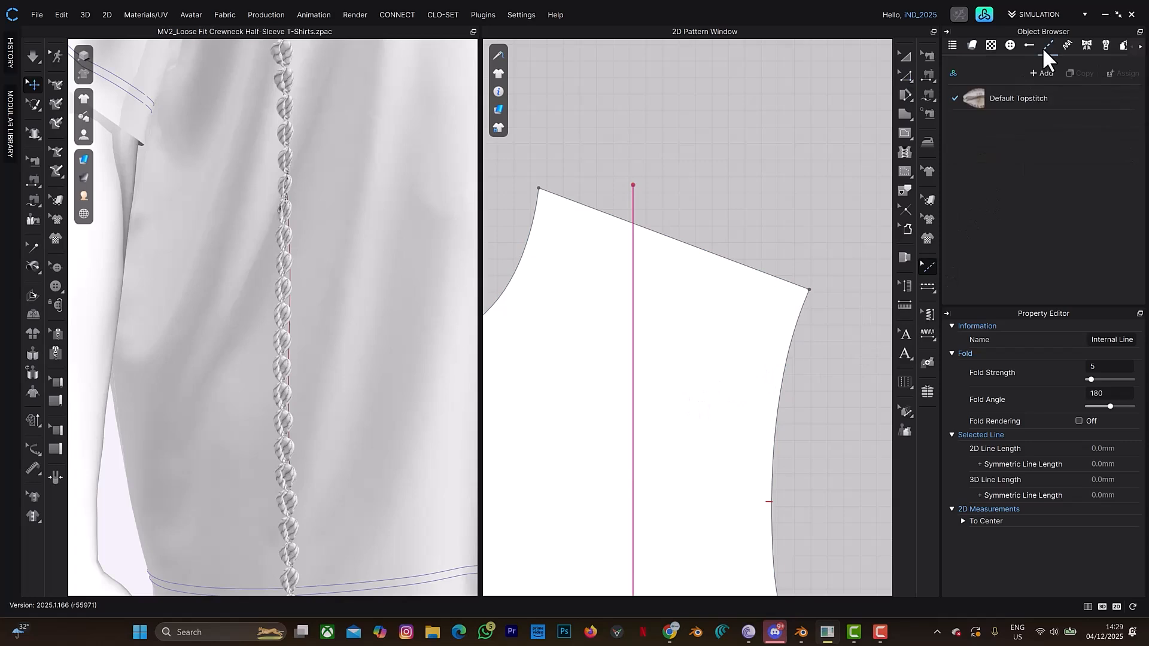
click(1020, 105)
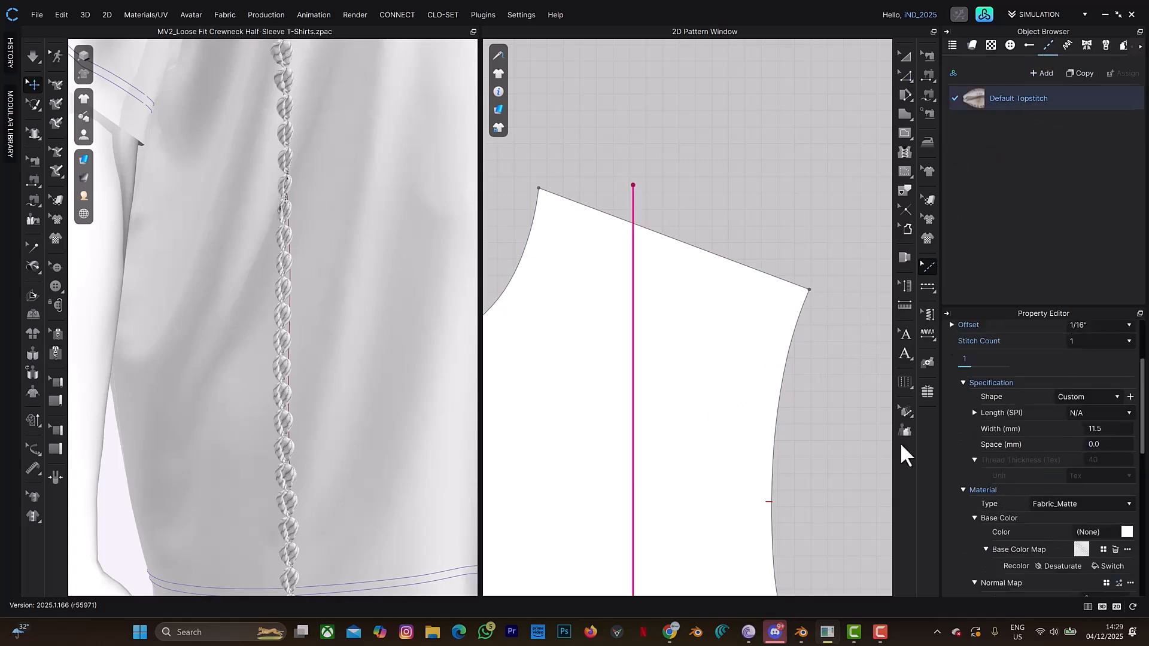
scroll(1030, 479, down, 3)
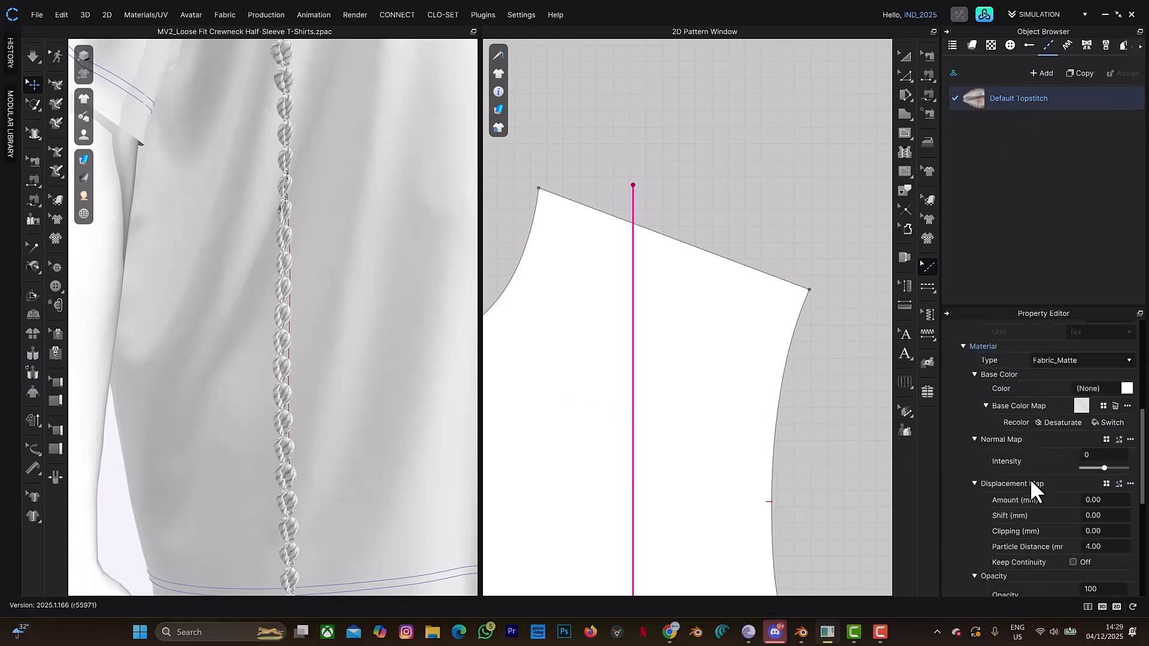
scroll(1029, 479, down, 1)
scroll(1065, 419, up, 2)
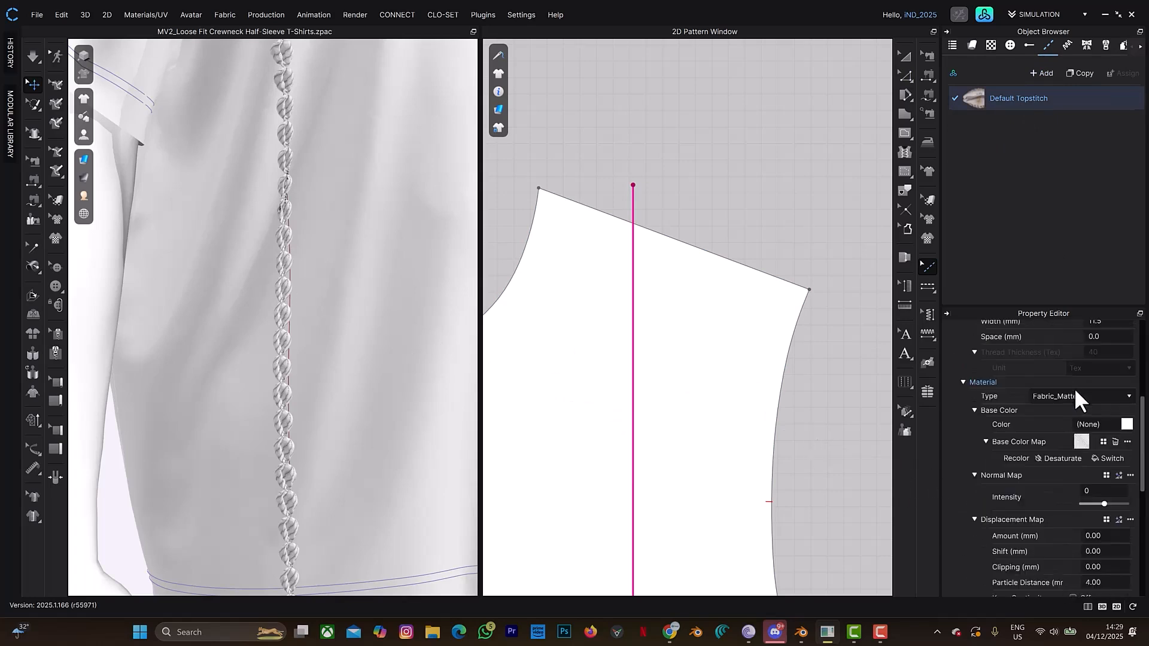
click(1103, 442)
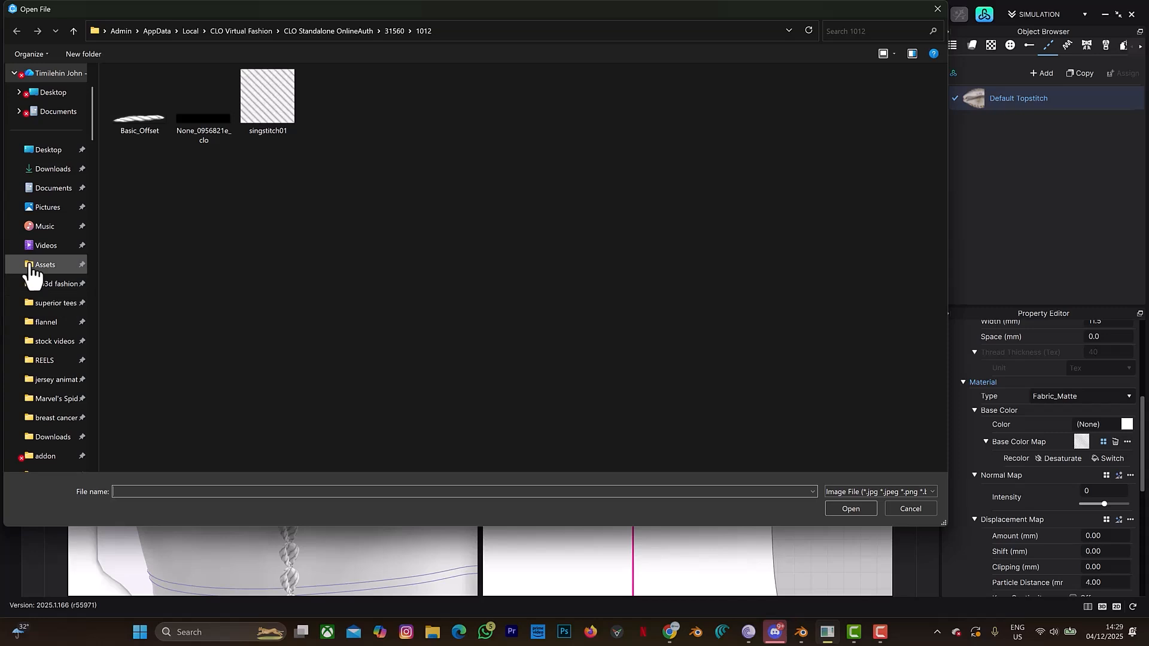
scroll(50, 365, down, 5)
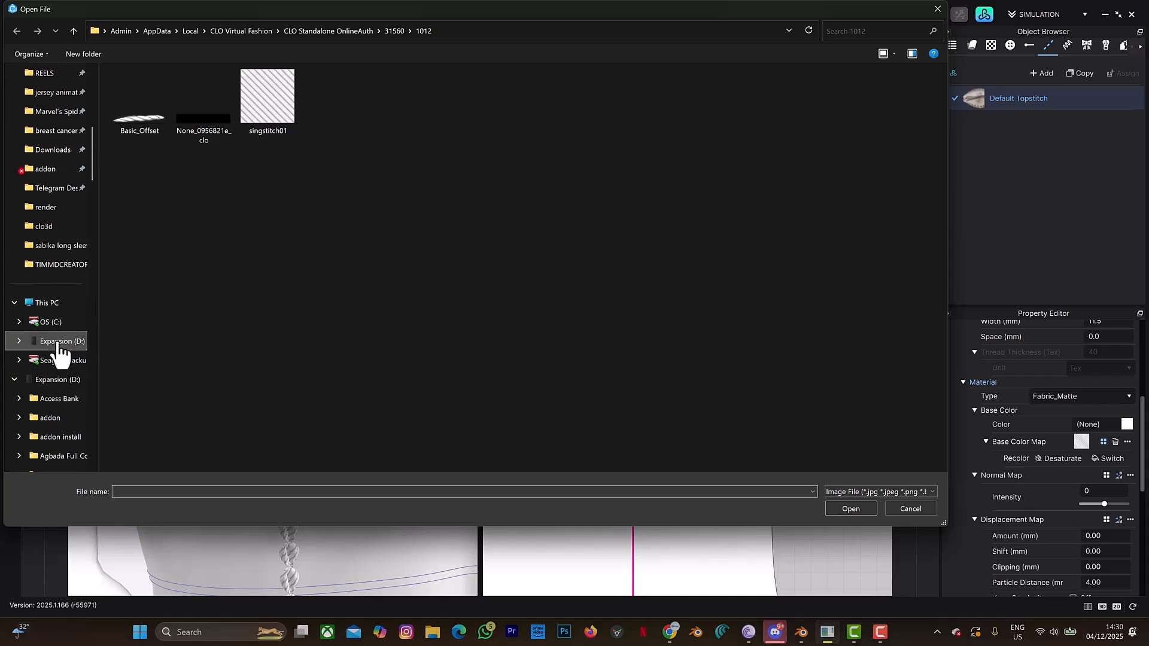
click(59, 343)
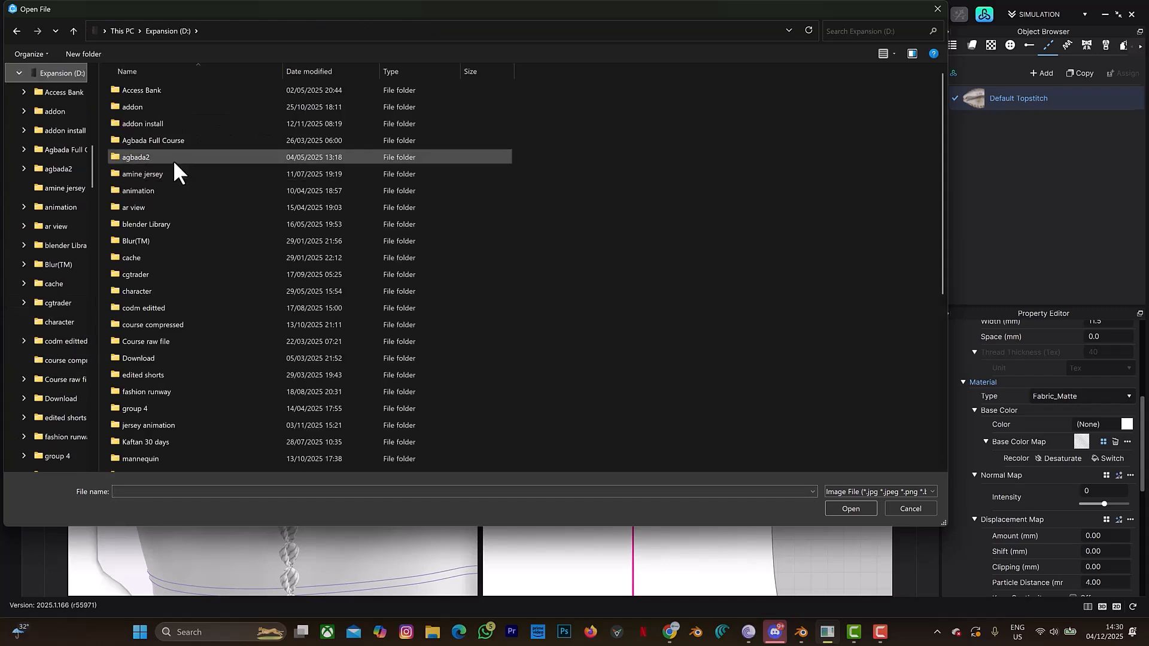
double_click(166, 158)
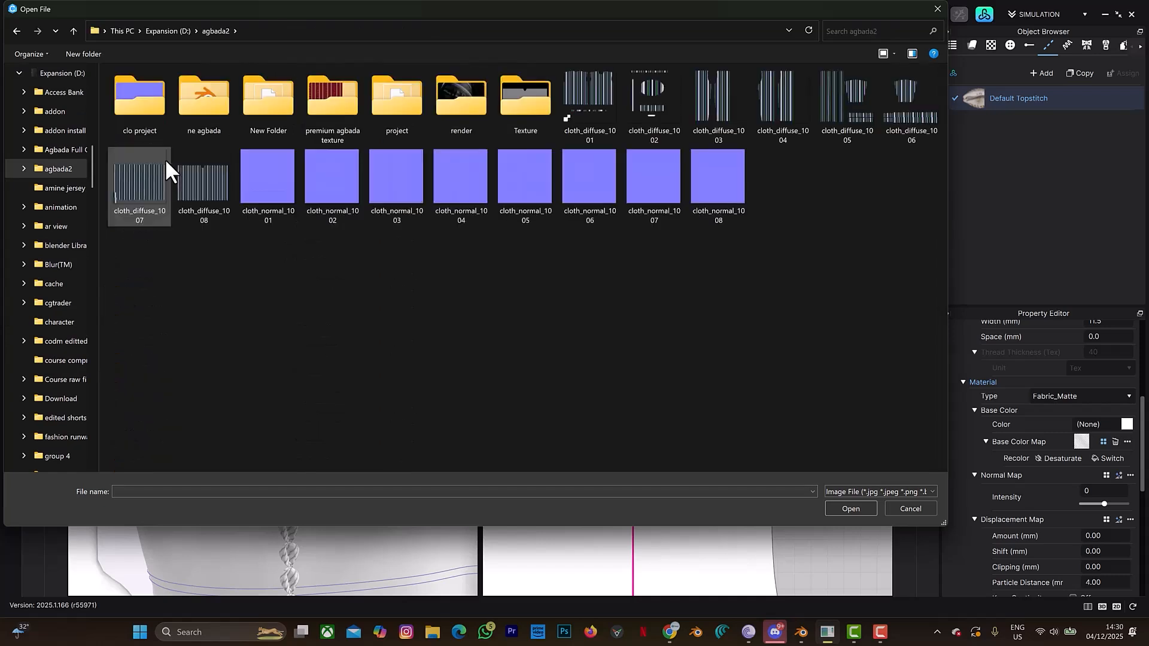
double_click(412, 117)
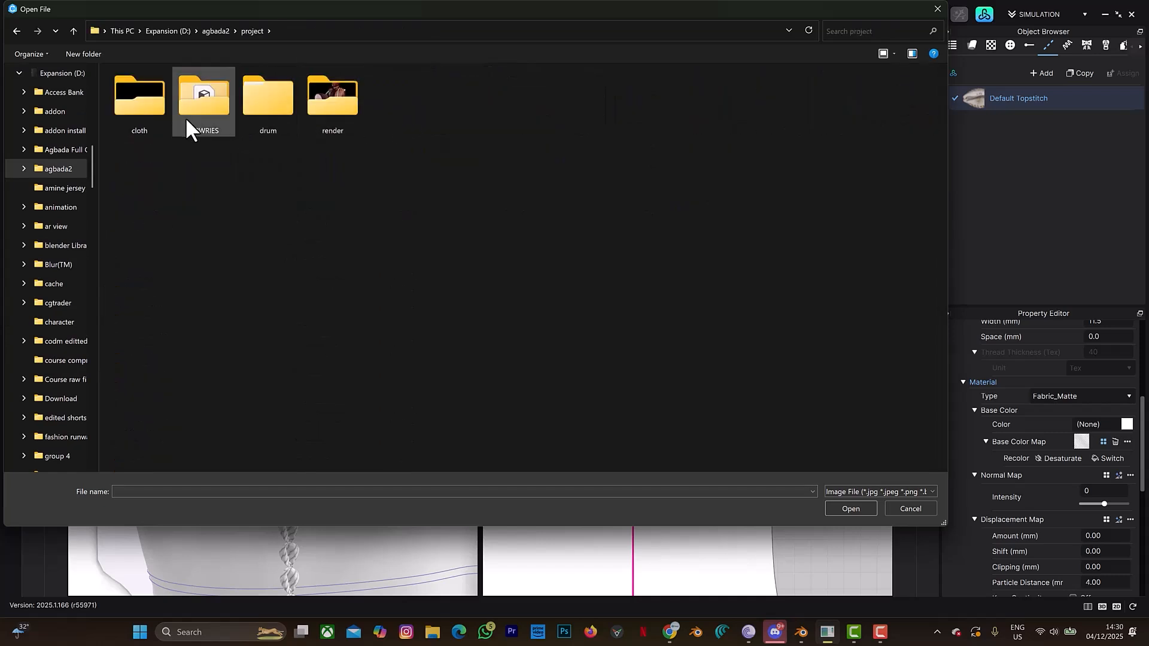
double_click(186, 117)
click(160, 113)
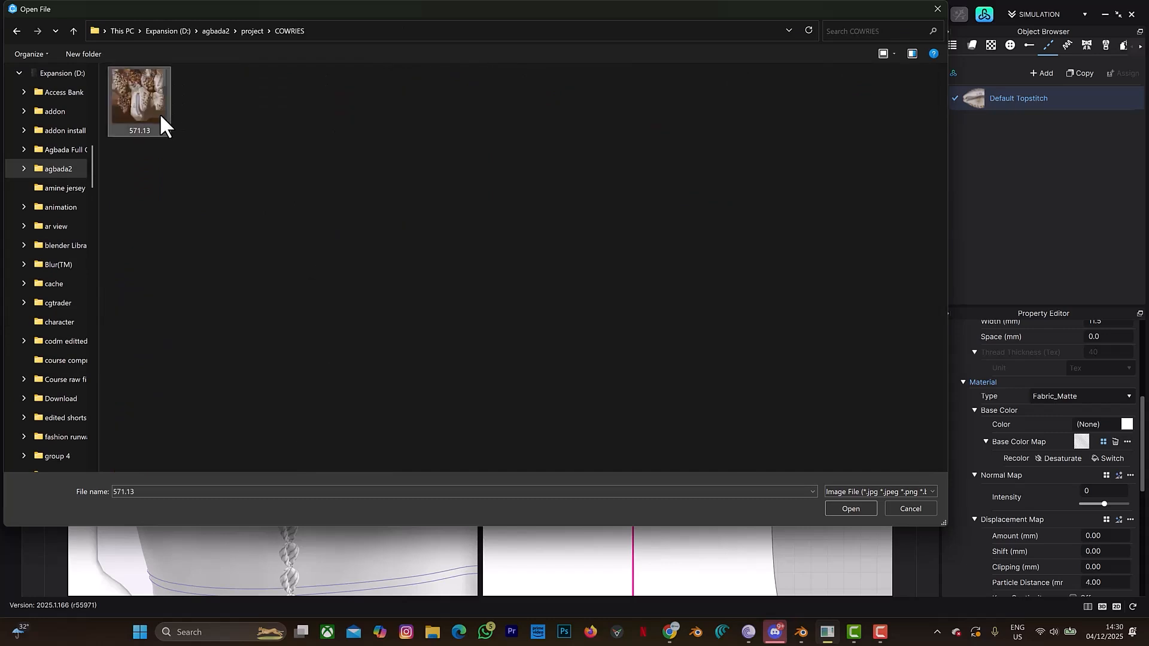
click(850, 508)
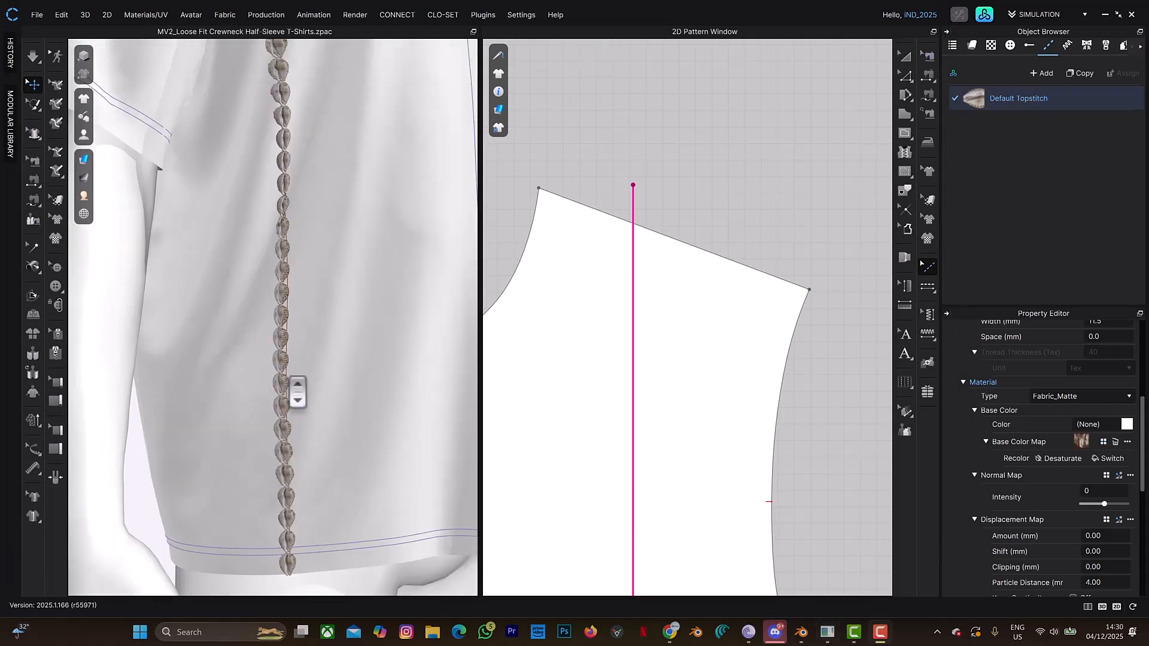
- Examine the textured cowrie topstitch on the 3D T-shirt from shoulder to hem on both sides
scroll(298, 392, up, 3)
right_drag(311, 372, 298, 347)
scroll(300, 306, down, 6)
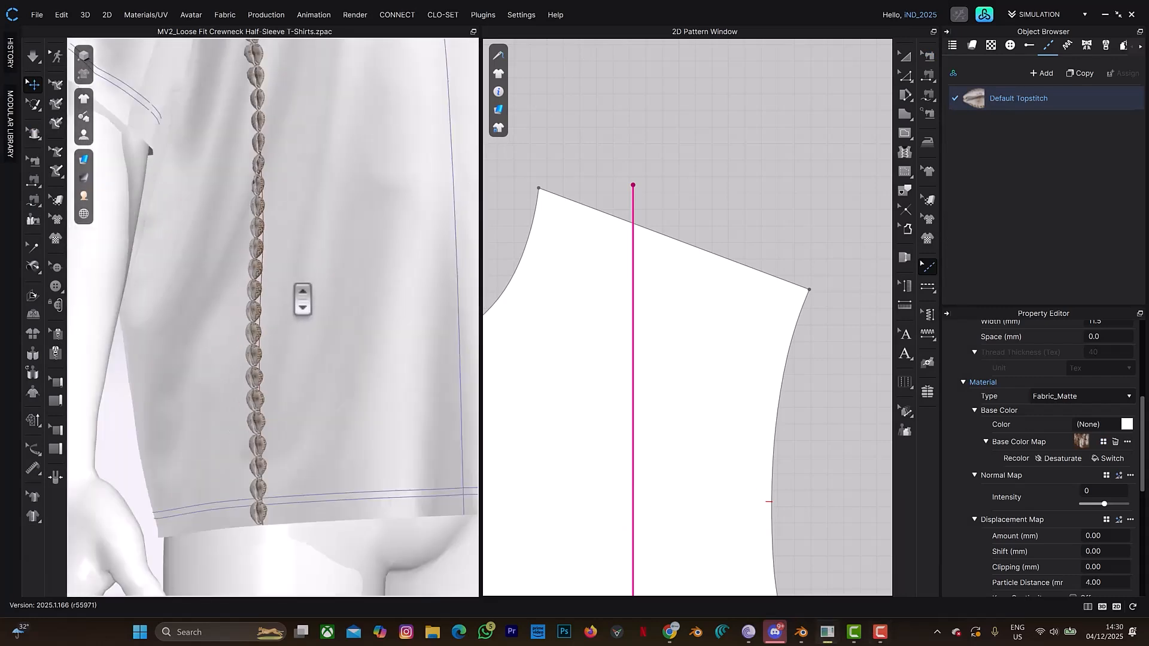
scroll(306, 217, down, 1)
middle_drag(305, 192, 227, 333)
right_drag(295, 253, 259, 257)
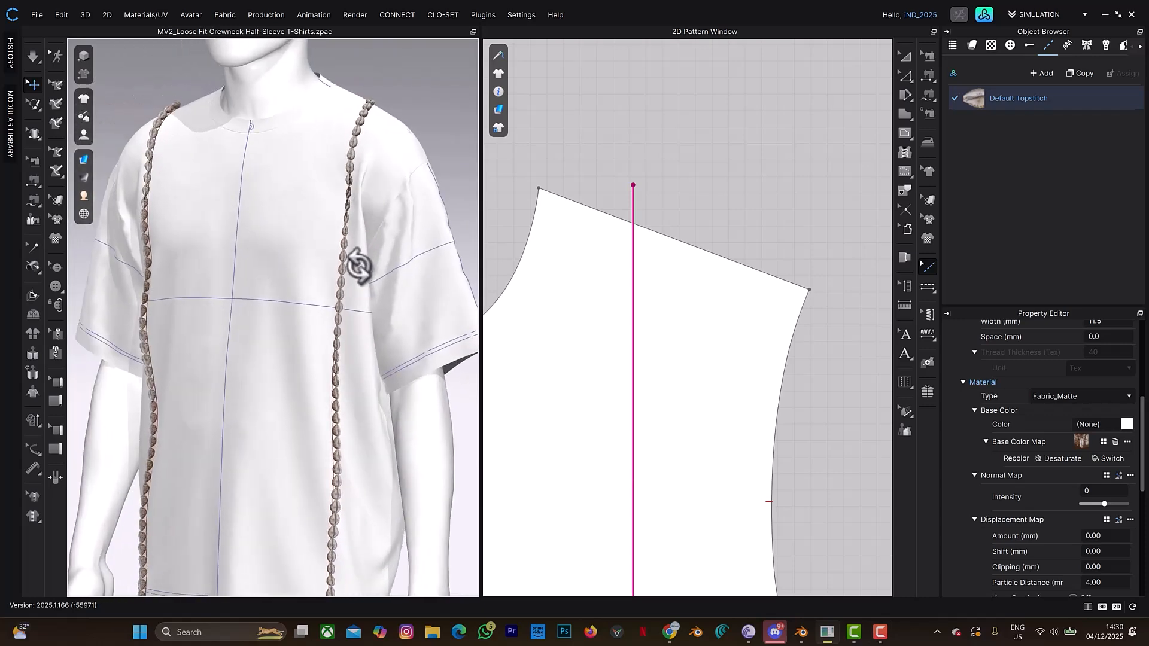
scroll(367, 264, up, 4)
scroll(370, 282, down, 5)
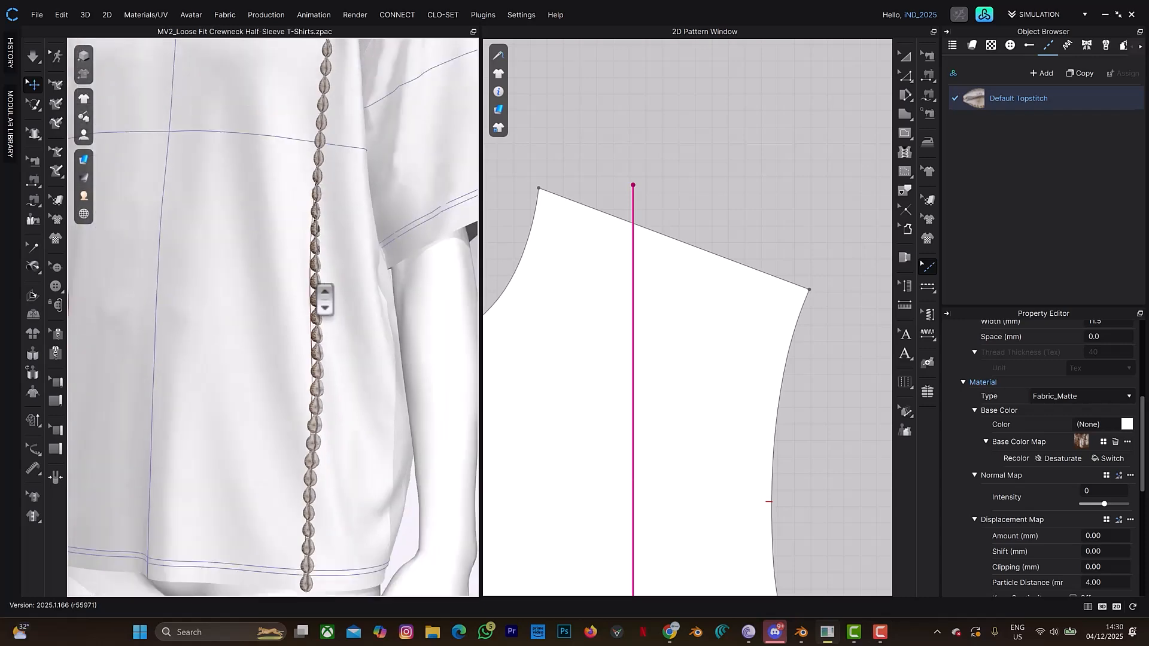
scroll(324, 249, up, 4)
middle_drag(356, 192, 318, 464)
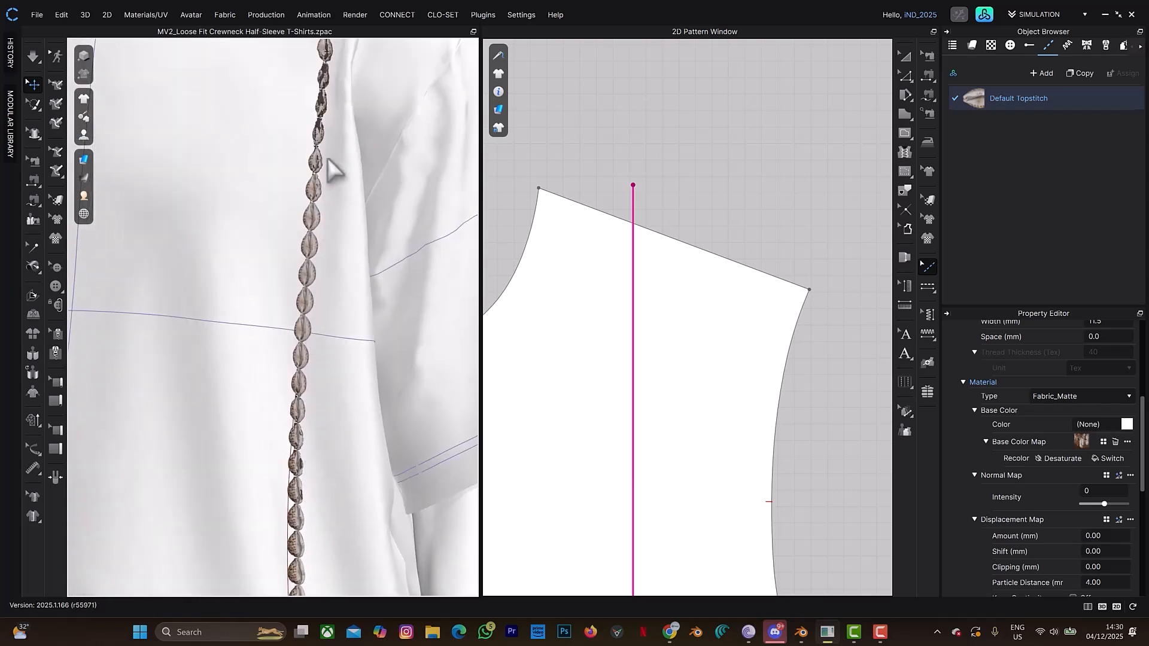
- Switch to Blender to glance at the cowrie model, return to CLO and view the whole T-shirt front
click(805, 636)
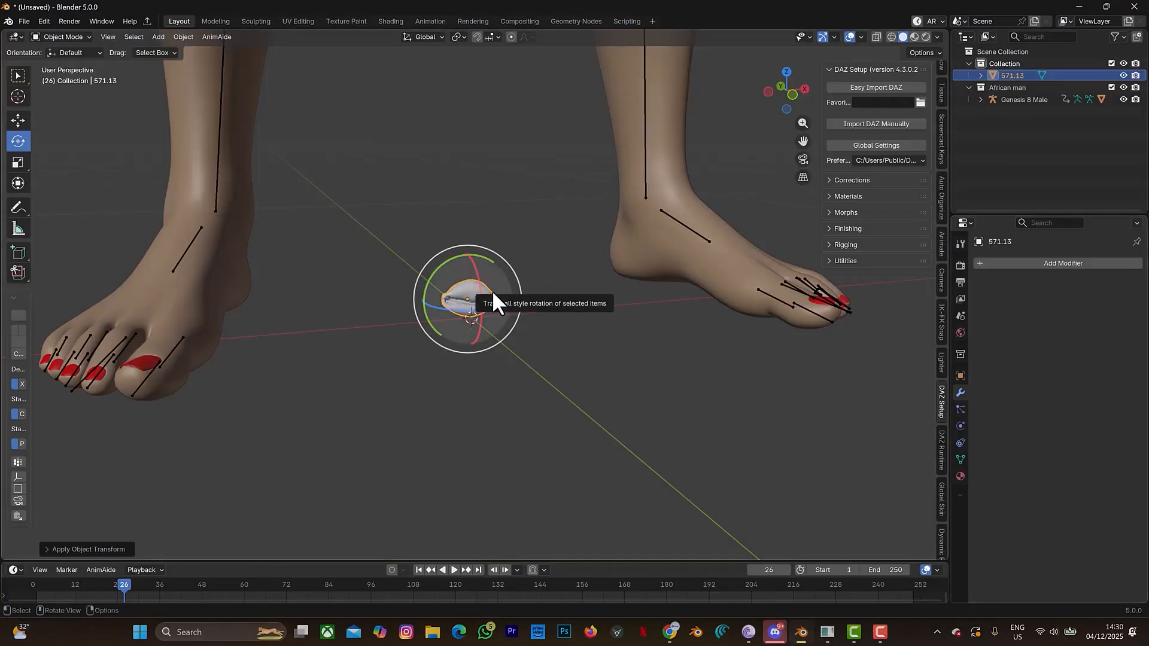
click(1076, 7)
scroll(348, 204, down, 6)
scroll(344, 210, down, 2)
mouse_move(344, 209)
right_down()
mouse_move(300, 235)
mouse_move(348, 211)
right_up()
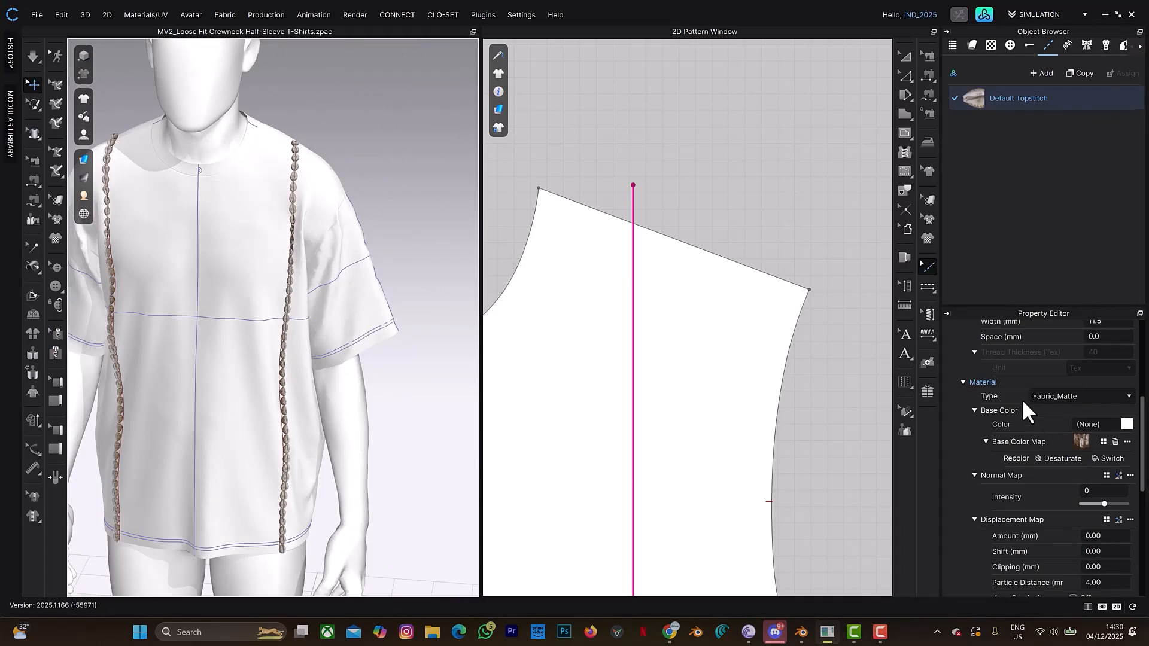
- Start saving the Default Topstitch as a style preset and choose the Downloads folder as its location
scroll(1022, 387, up, 5)
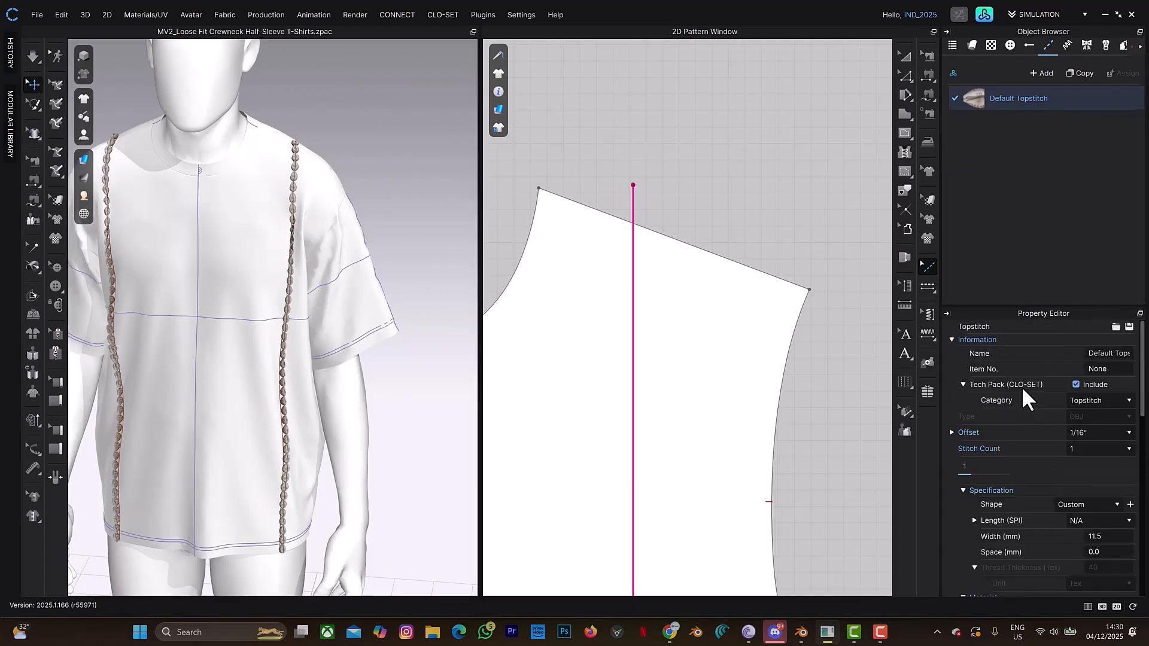
click(1129, 328)
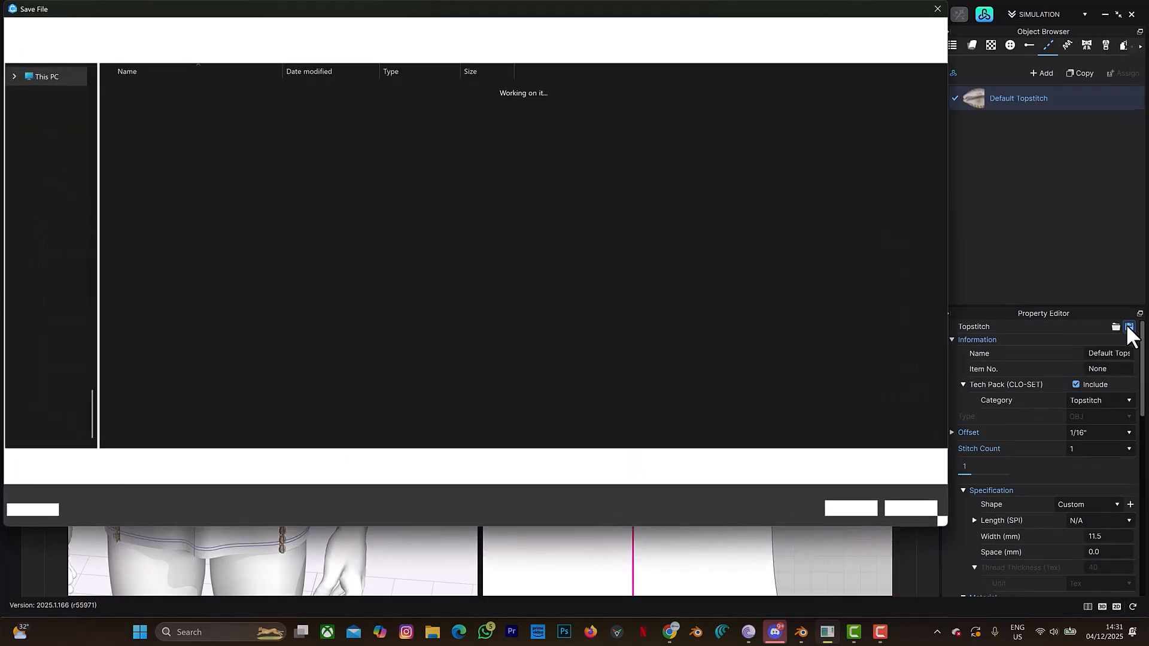
scroll(5, 178, up, 2)
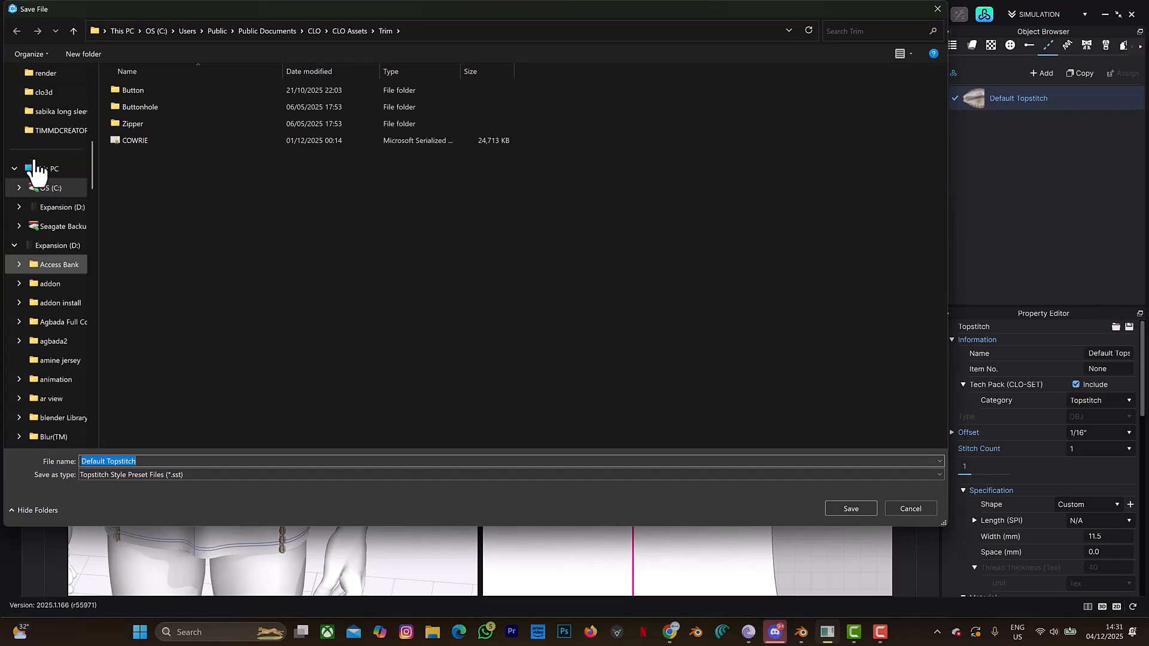
scroll(57, 268, up, 8)
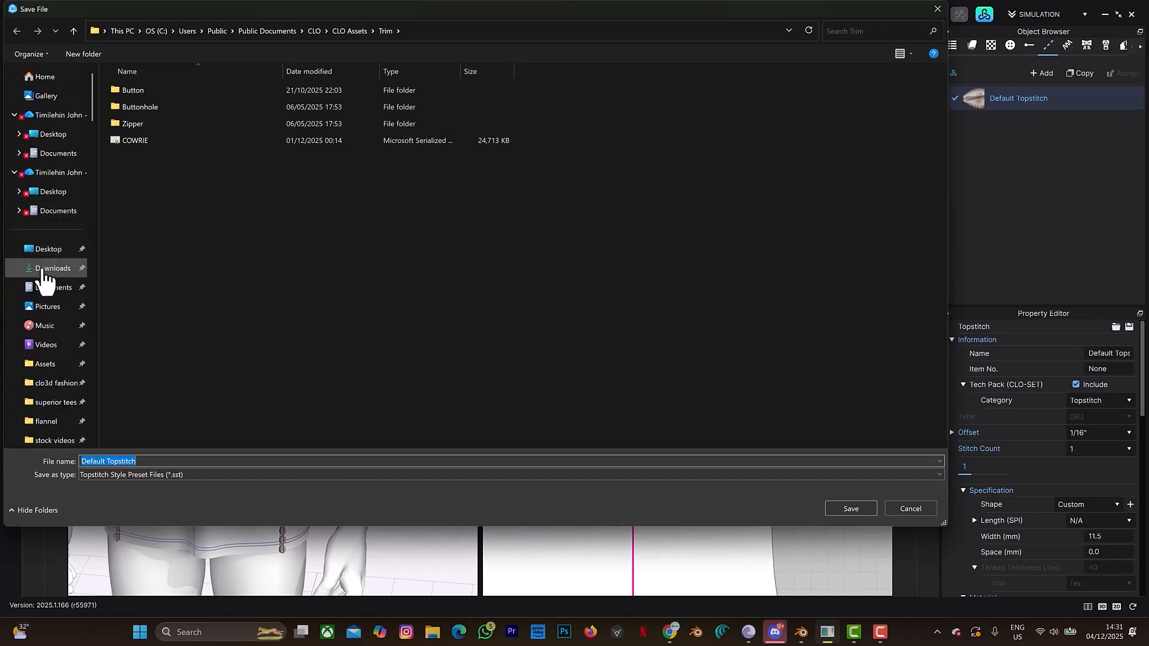
click(53, 270)
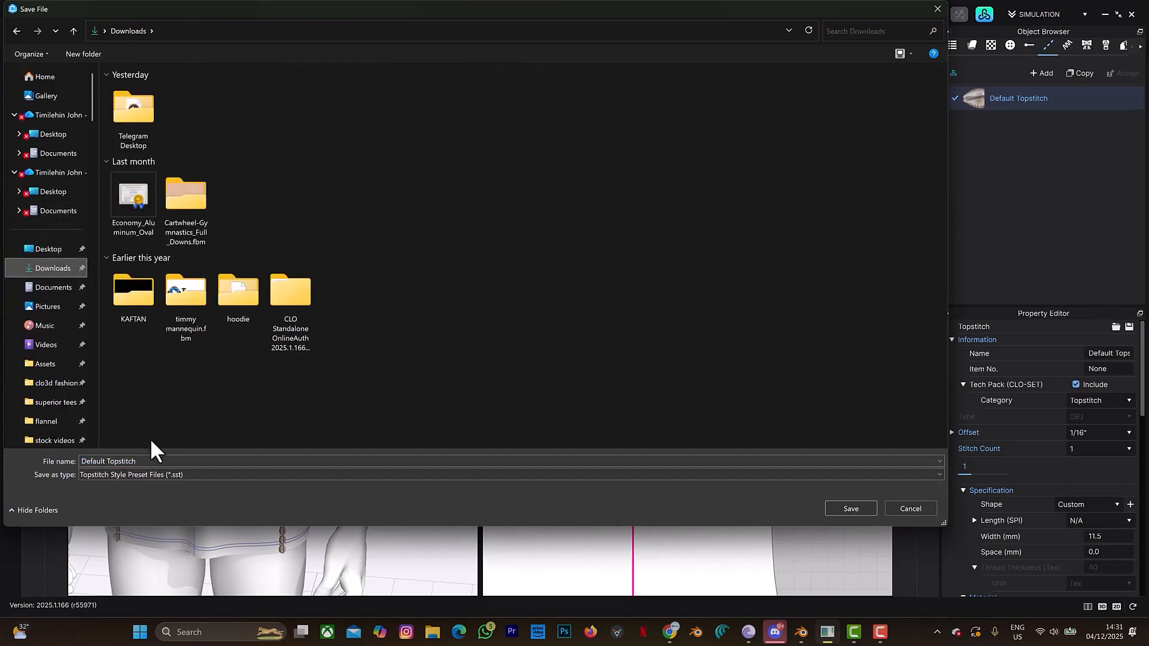
- Name the topstitch preset file "cowry topstitch" and save it
click(141, 461)
text(c)
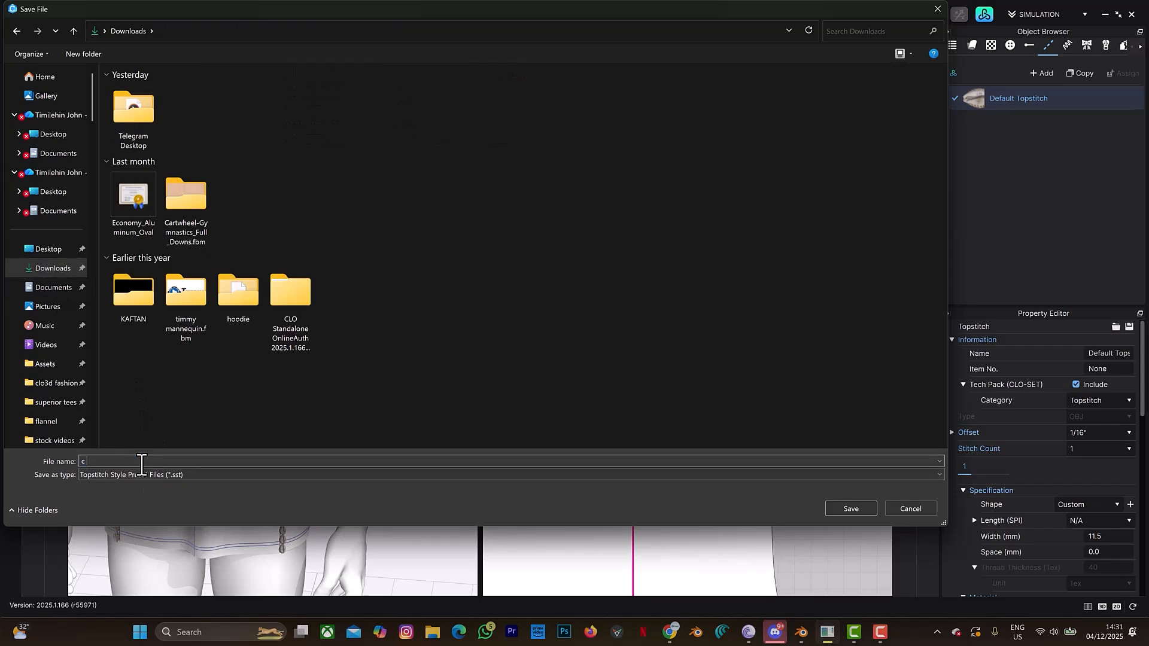
key(BackSpace)
key(BackSpace)
key(BackSpace)
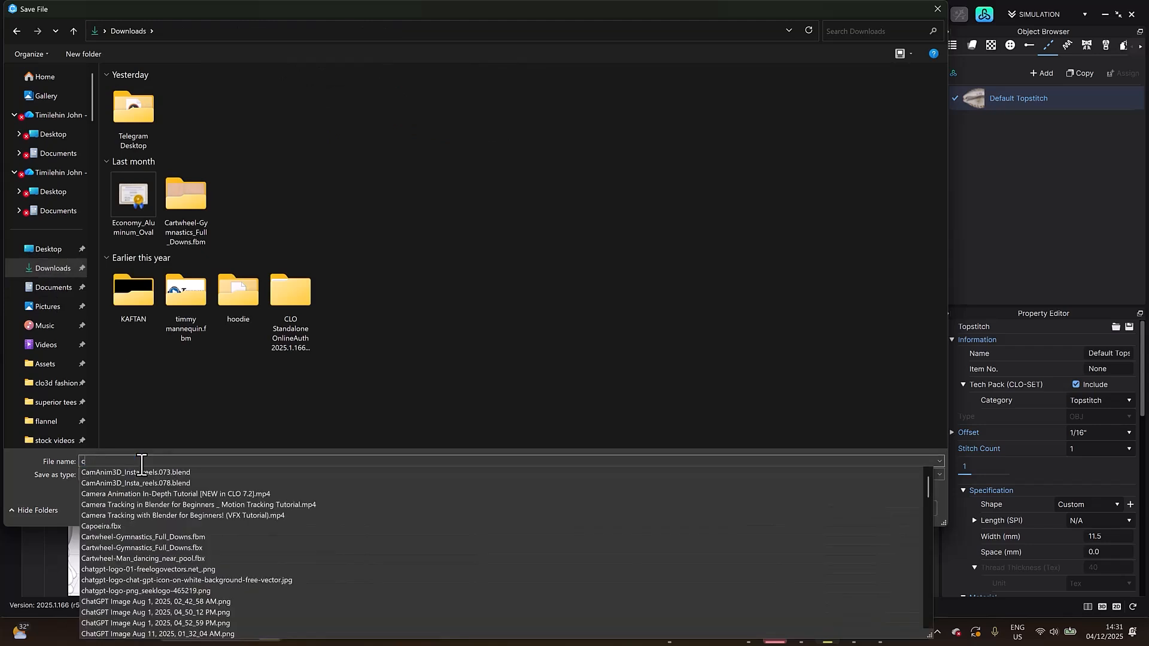
text(owry)
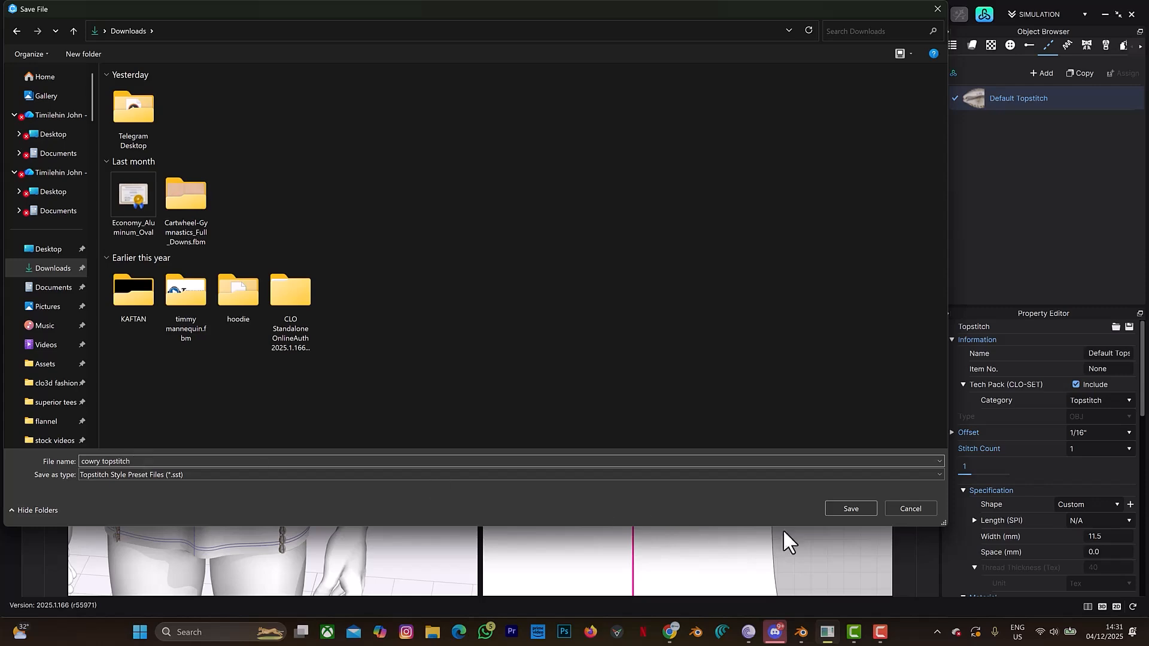
text(topstitch)
click(845, 502)
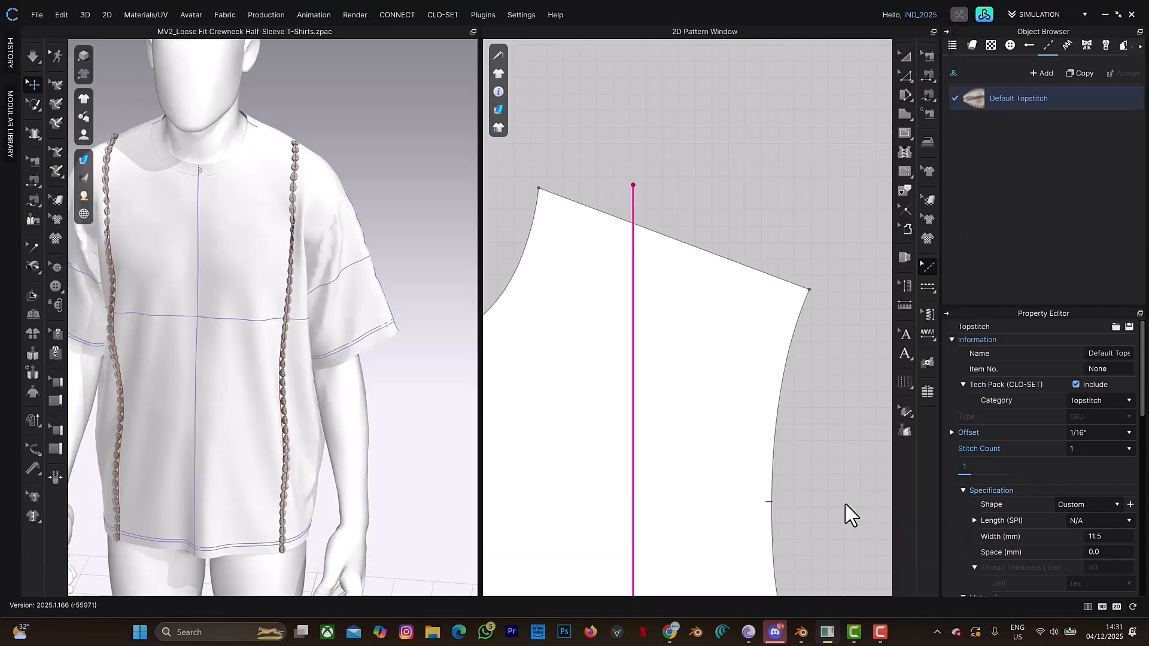
- Add a new topstitch style and draw a vertical internal line about 702 mm long down to the front hem, outside the cowrie line
scroll(622, 331, up, 4)
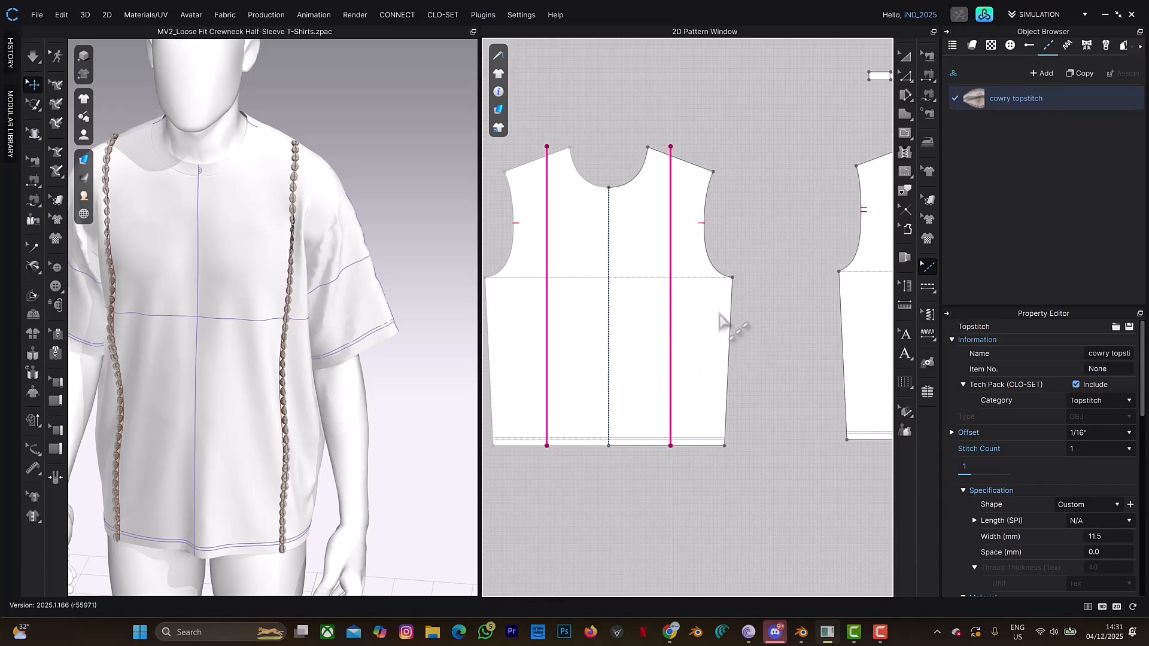
click(1044, 72)
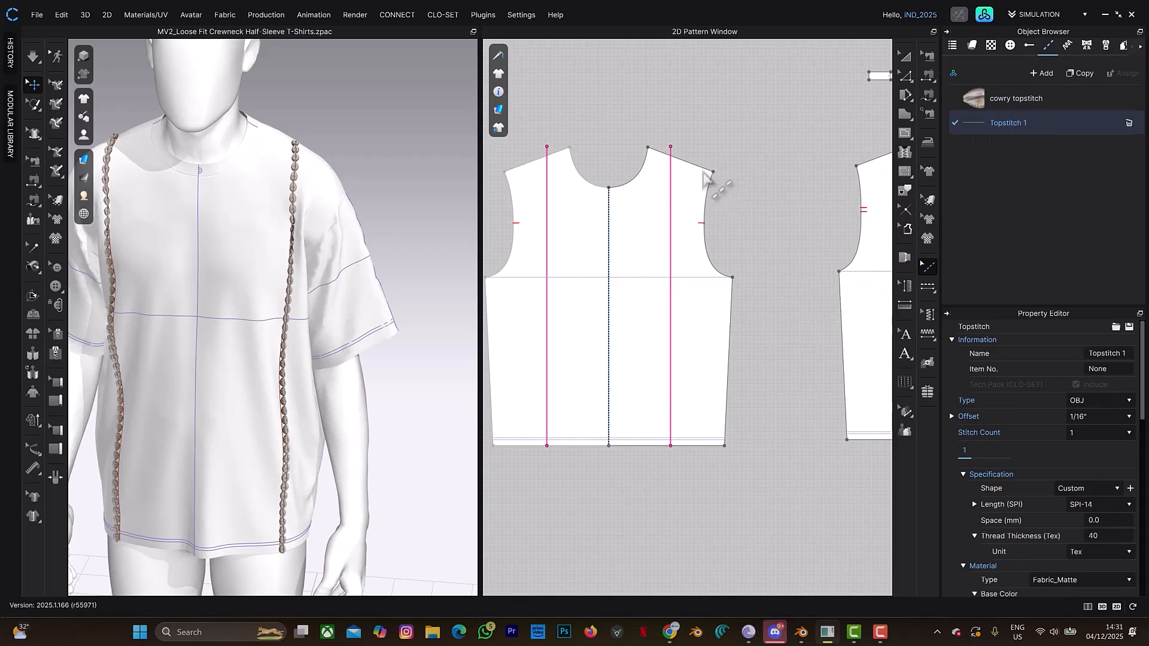
key(g)
click(686, 166)
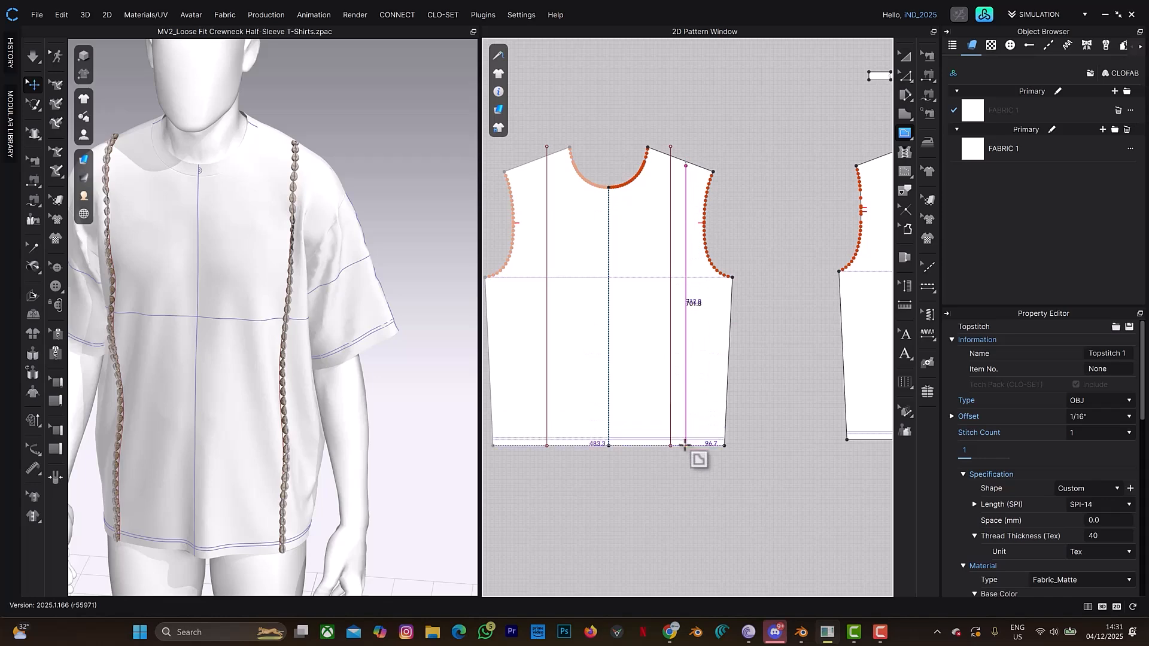
double_click(685, 445)
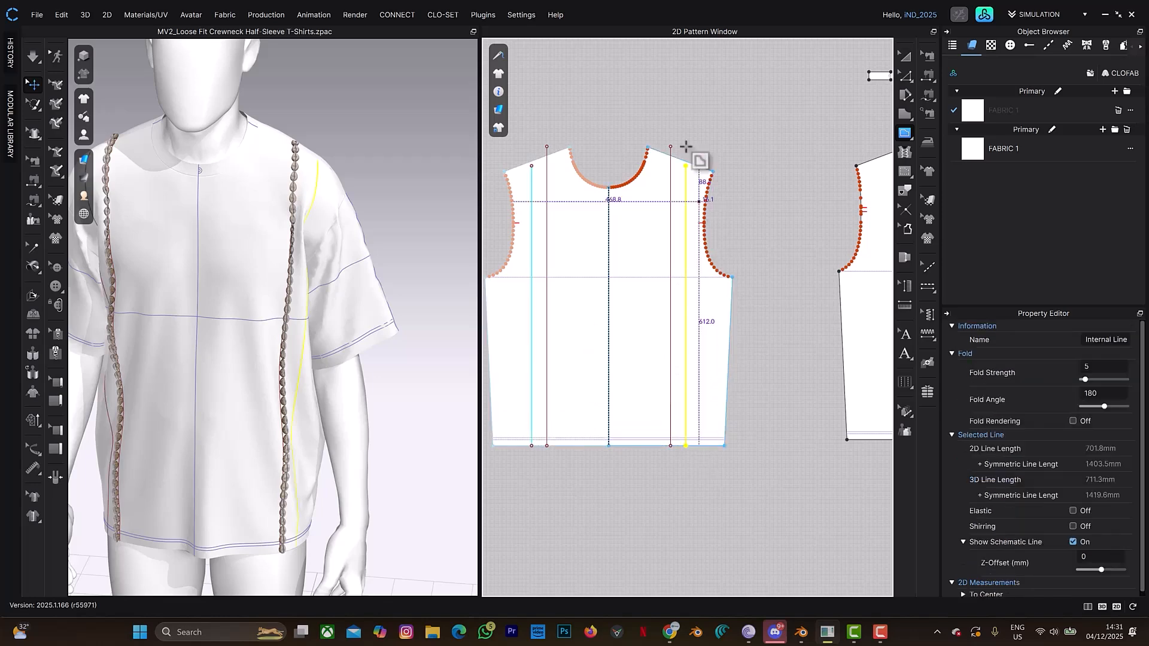
- Move the new internal line's upper end up onto the shoulder edge of the front pattern
scroll(686, 147, up, 3)
scroll(686, 147, up, 2)
key(z)
click(703, 161)
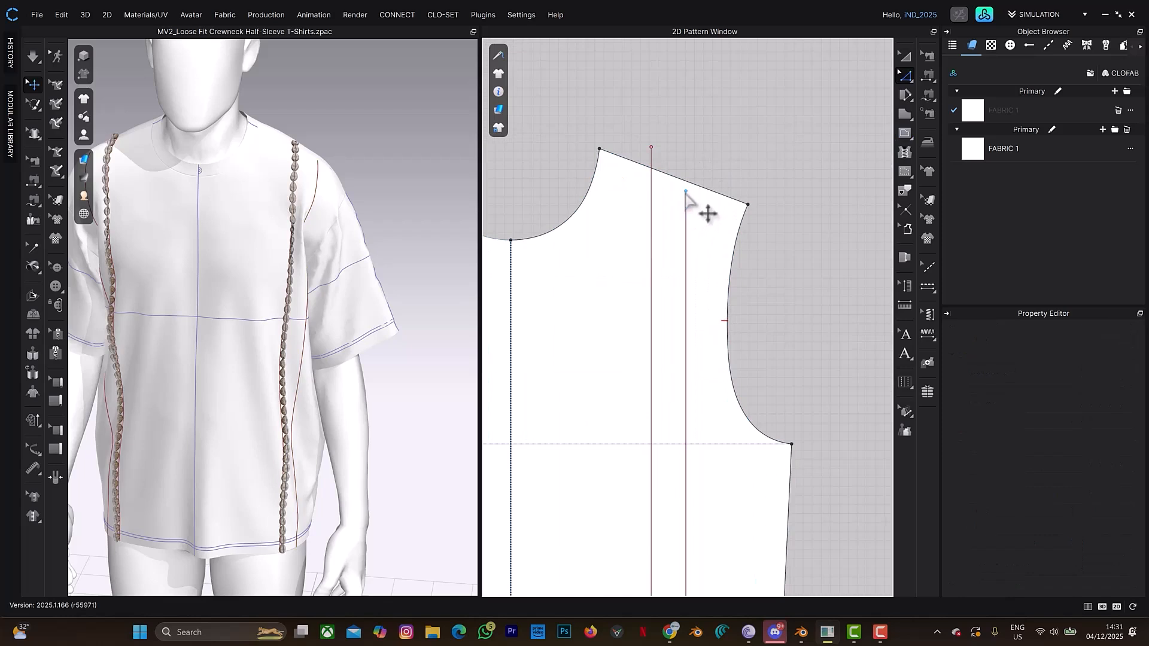
click(686, 193)
drag(954, 154, 743, 217)
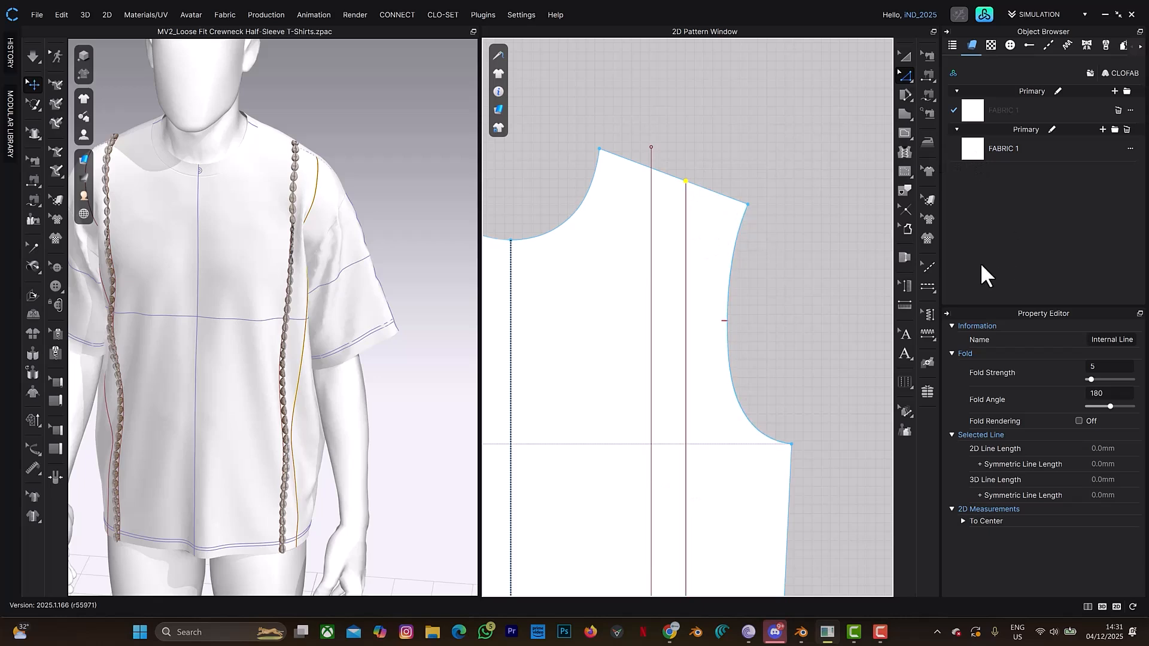
- Apply Topstitch 1 as a segment topstitch to the new internal line on the front pattern
click(930, 284)
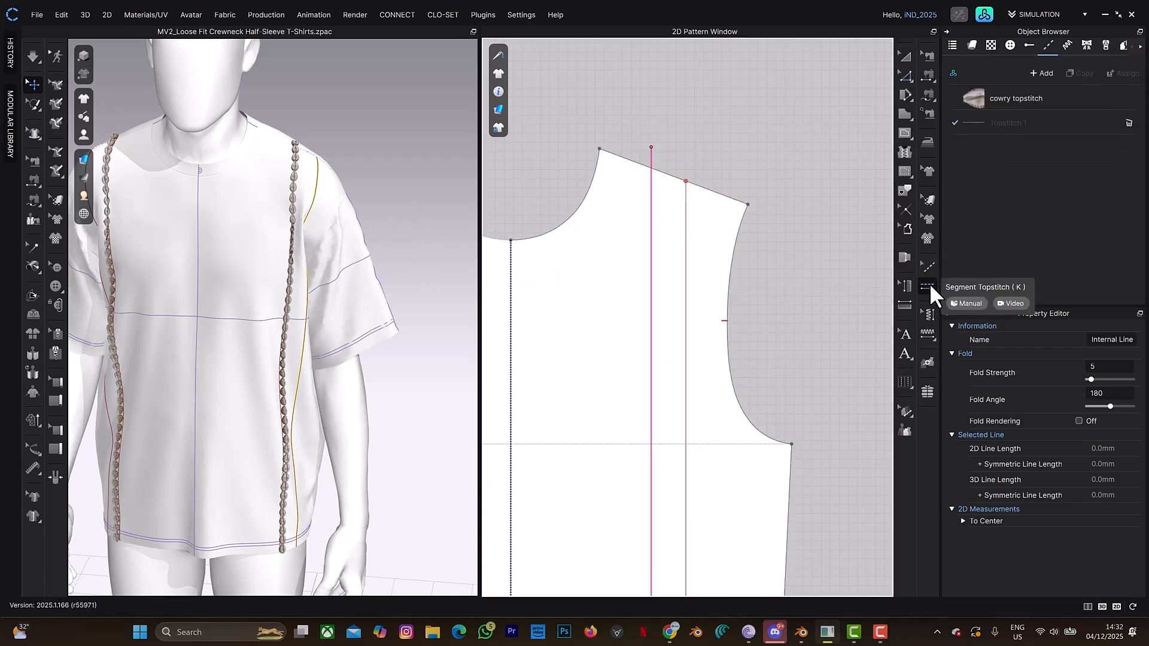
click(1074, 125)
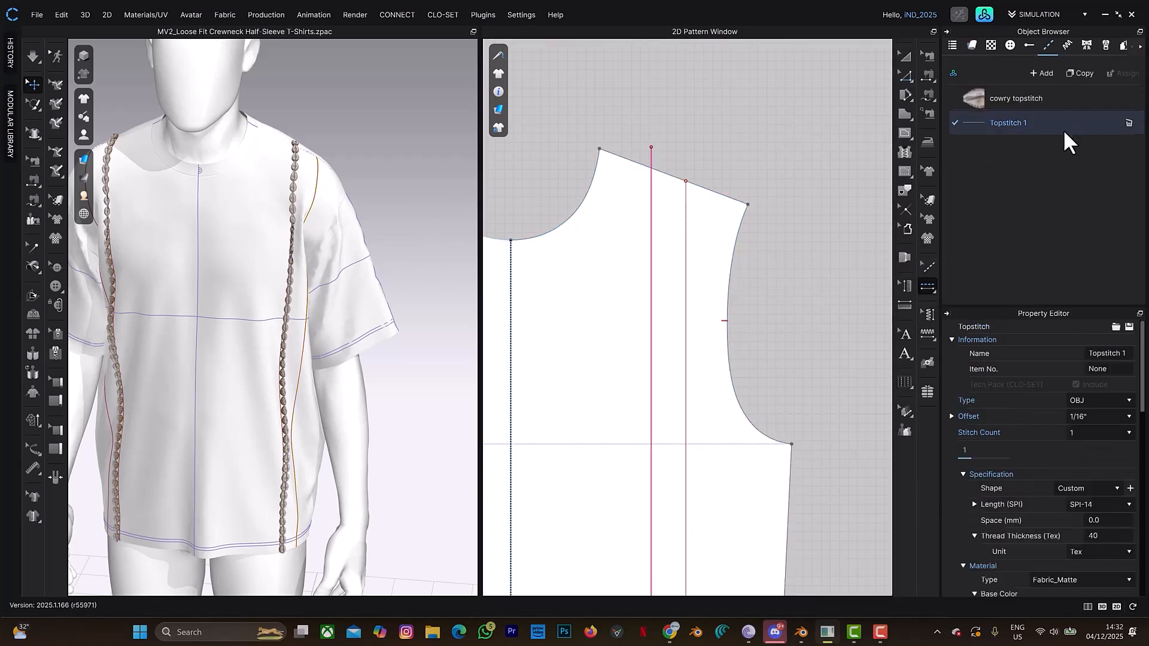
click(685, 297)
scroll(377, 251, up, 6)
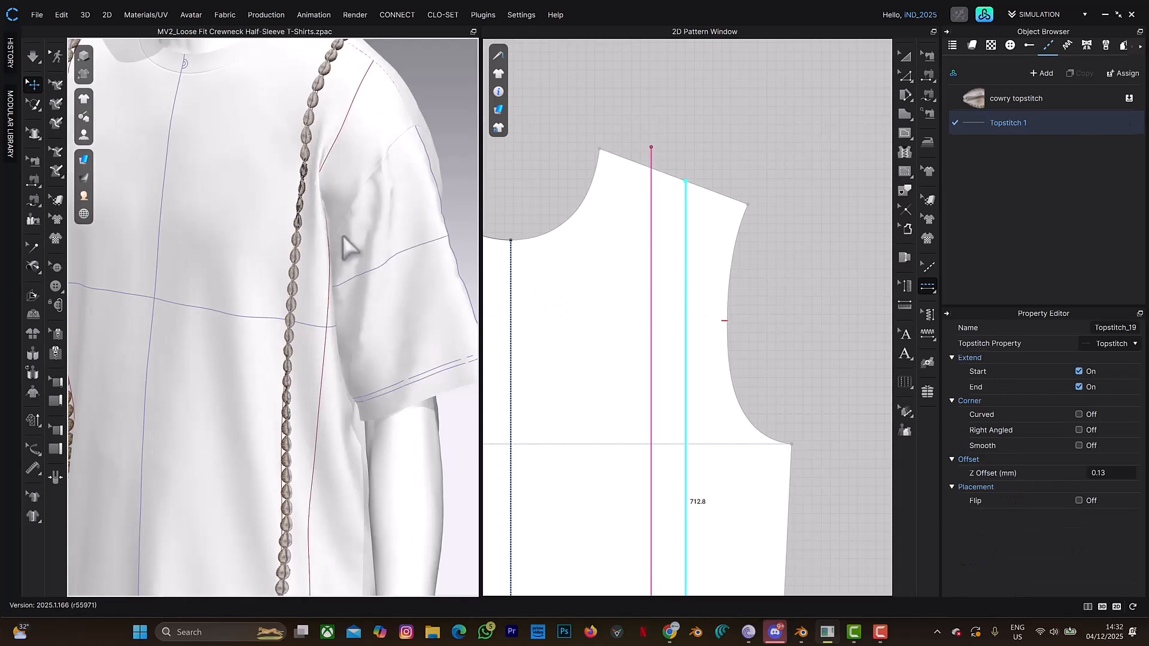
- Switch to File Explorer and narrow its window so the pattern and the topstitch list show beside it
scroll(354, 257, up, 8)
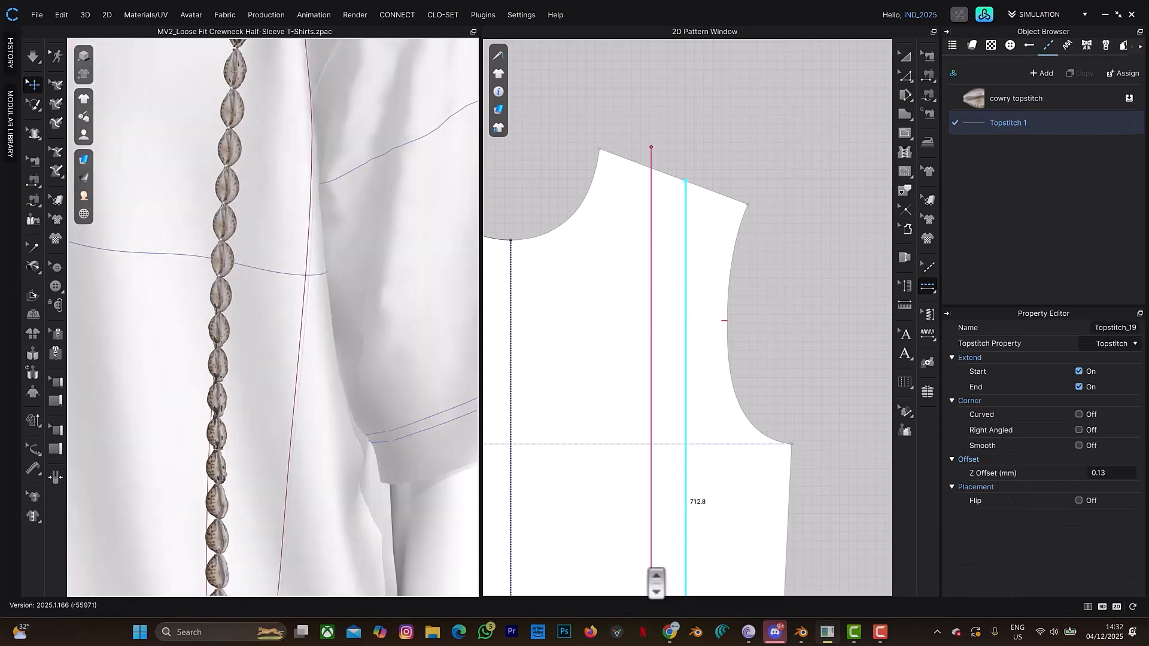
click(440, 626)
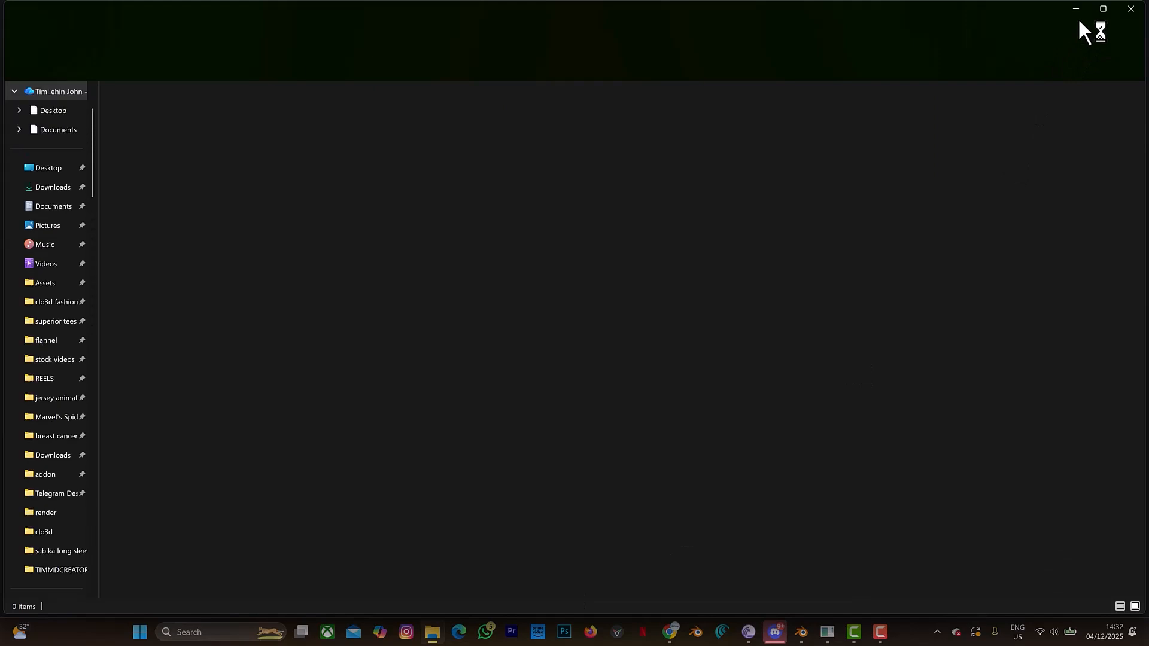
click(78, 189)
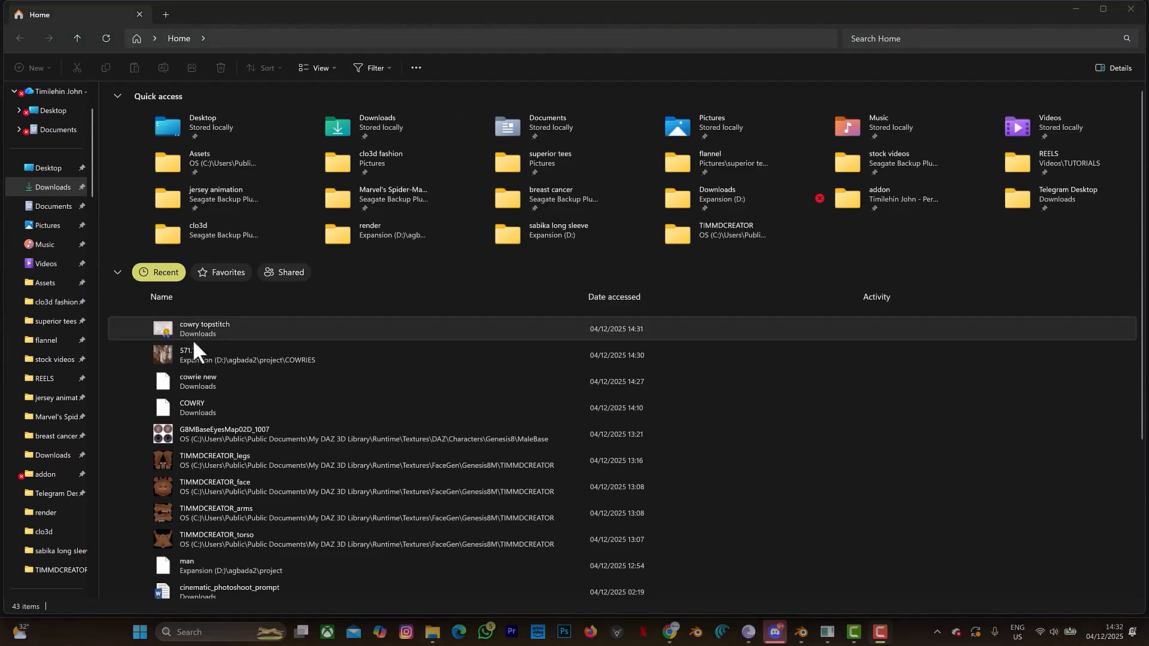
drag(1139, 122, 1014, 122)
drag(1014, 162, 622, 237)
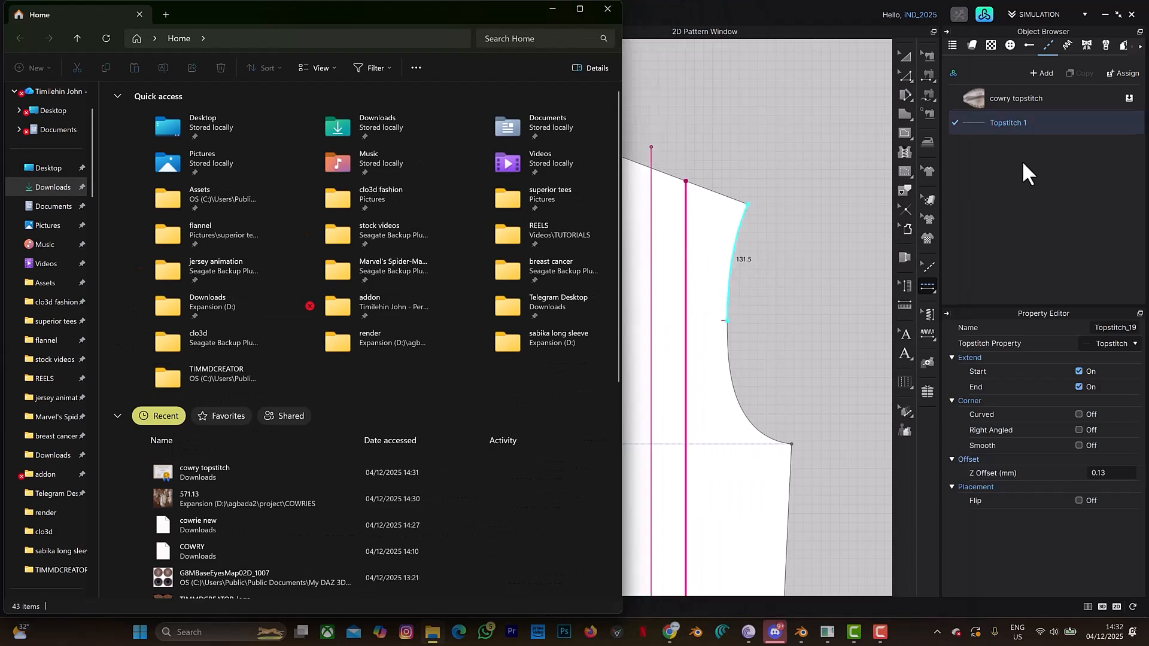
- Apply the saved "cowry topstitch" preset file from the recent files to the outer internal line on the front pattern, and minimize File Explorer
click(213, 473)
drag(690, 417, 1011, 171)
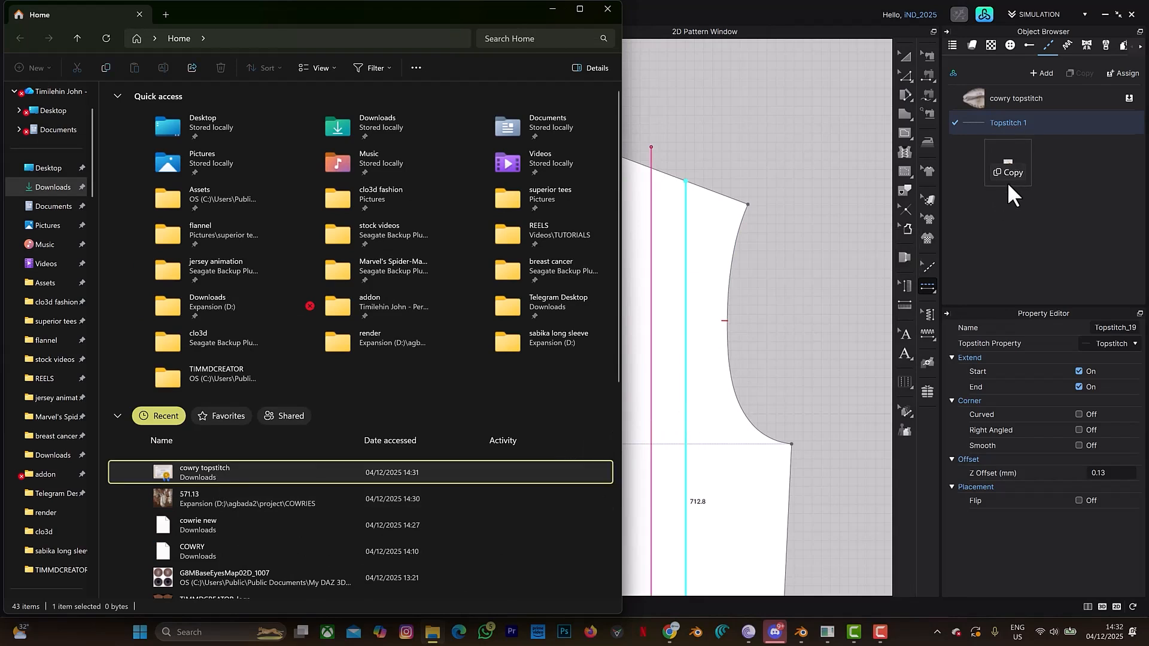
drag(1009, 182, 687, 277)
click(552, 9)
click(554, 15)
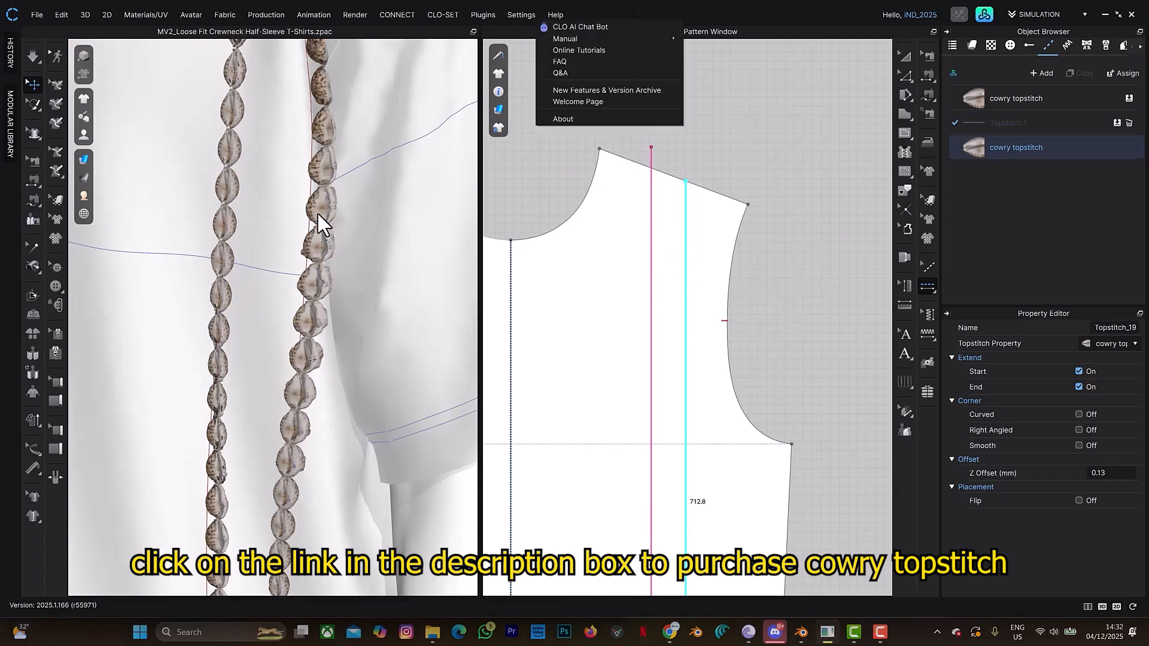
click(775, 120)
- Examine both cowrie topstitch lines on the 3D T-shirt from the shoulder down the front, close up and from further away
scroll(343, 246, down, 5)
mouse_move(304, 241)
right_down()
mouse_move(341, 232)
mouse_move(315, 230)
right_up()
scroll(315, 228, up, 8)
right_drag(302, 344, 293, 379)
scroll(315, 349, down, 5)
middle_drag(316, 349, 300, 232)
mouse_move(268, 385)
right_down()
mouse_move(278, 371)
mouse_move(284, 380)
right_up()
middle_drag(286, 419, 276, 473)
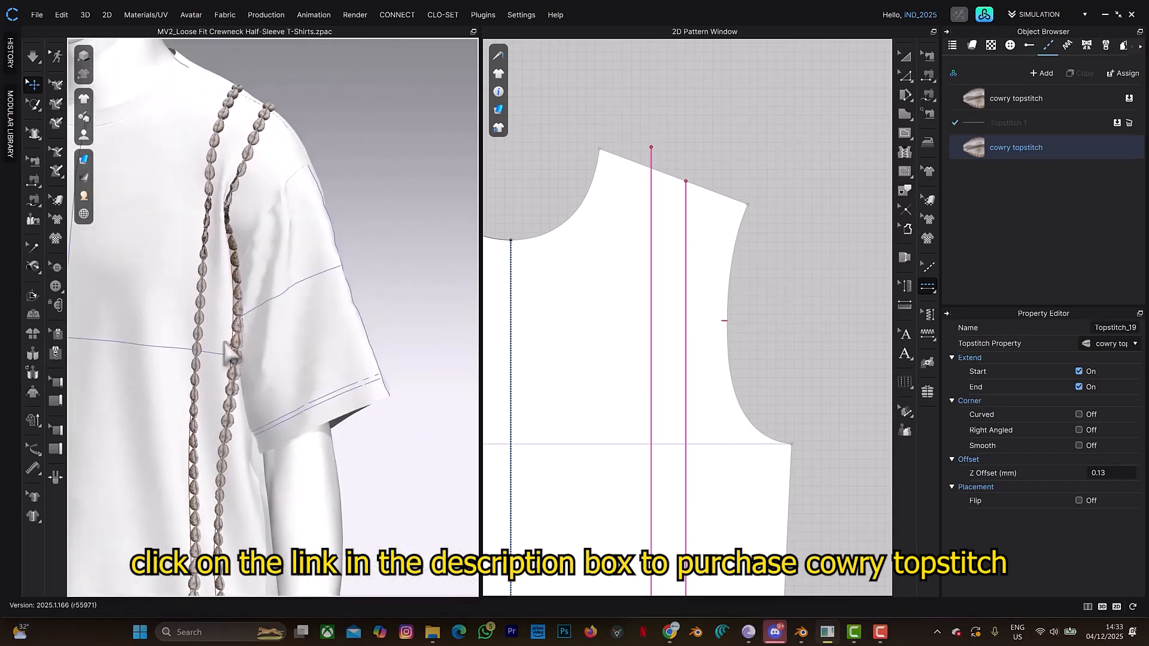
right_drag(241, 192, 260, 210)
right_drag(253, 169, 241, 208)
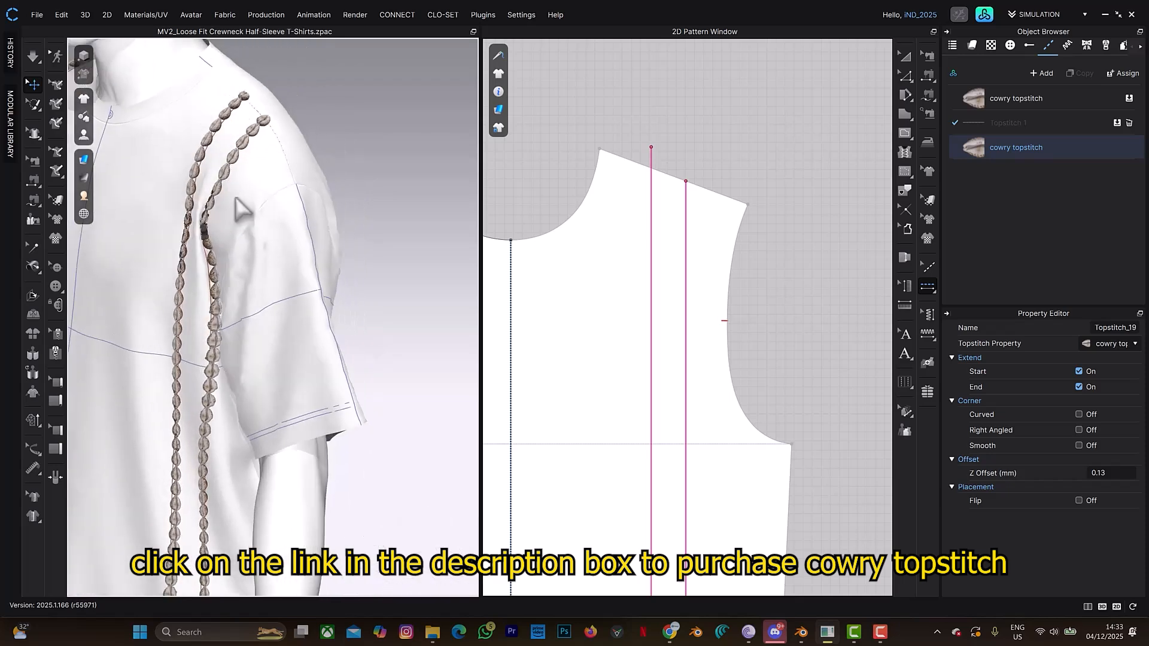